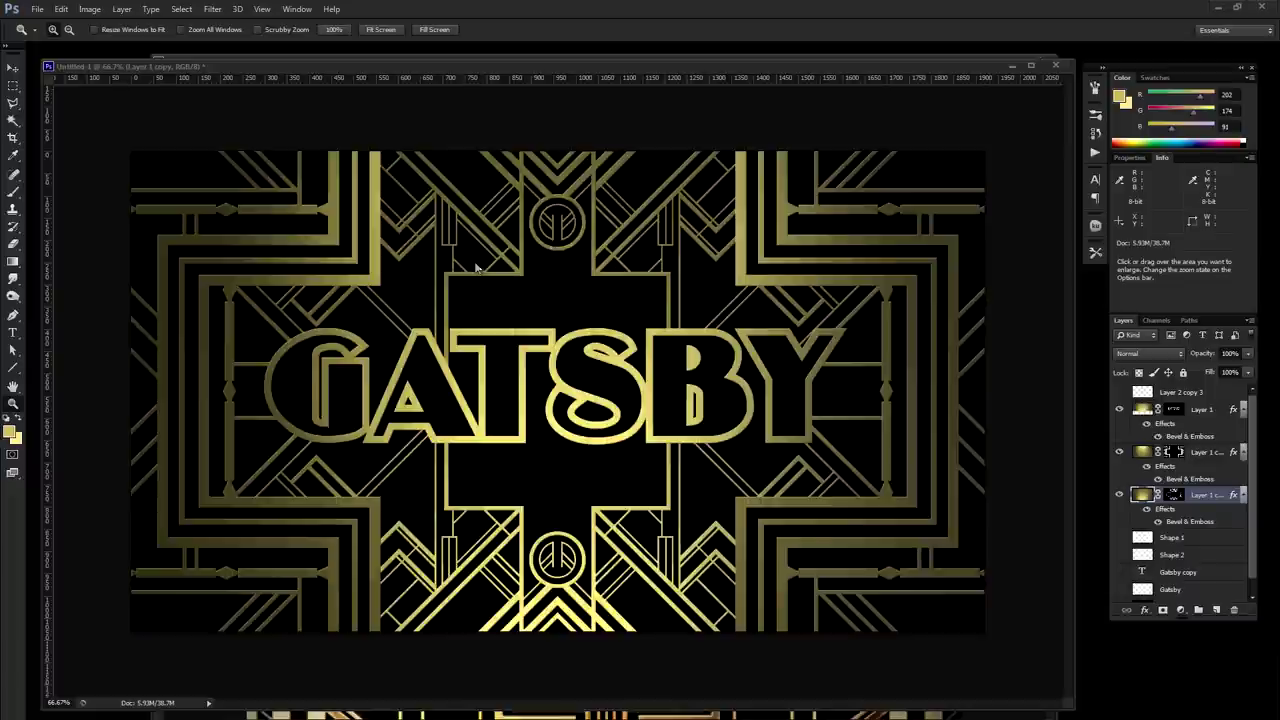
Hide and reshow the inner line-pattern layer to check which parts of the artwork it holds.
left_click(13, 67)
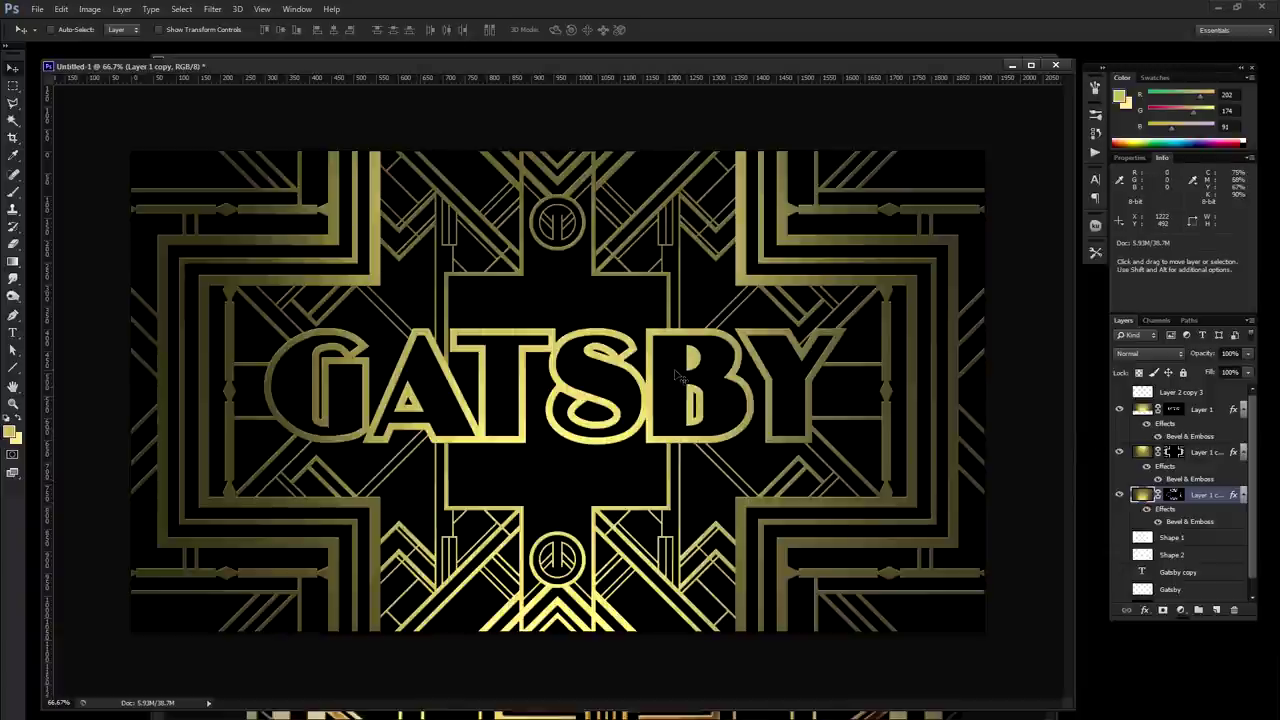
left_click(1119, 495)
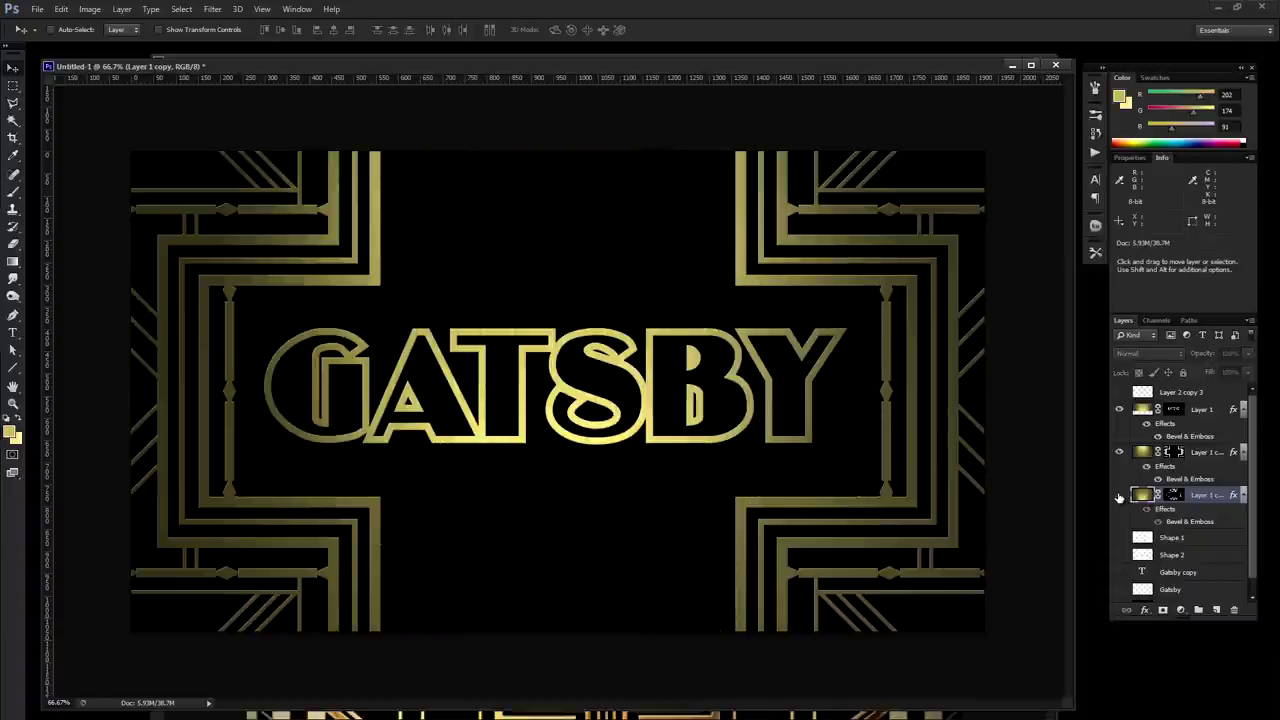
left_click(1119, 495)
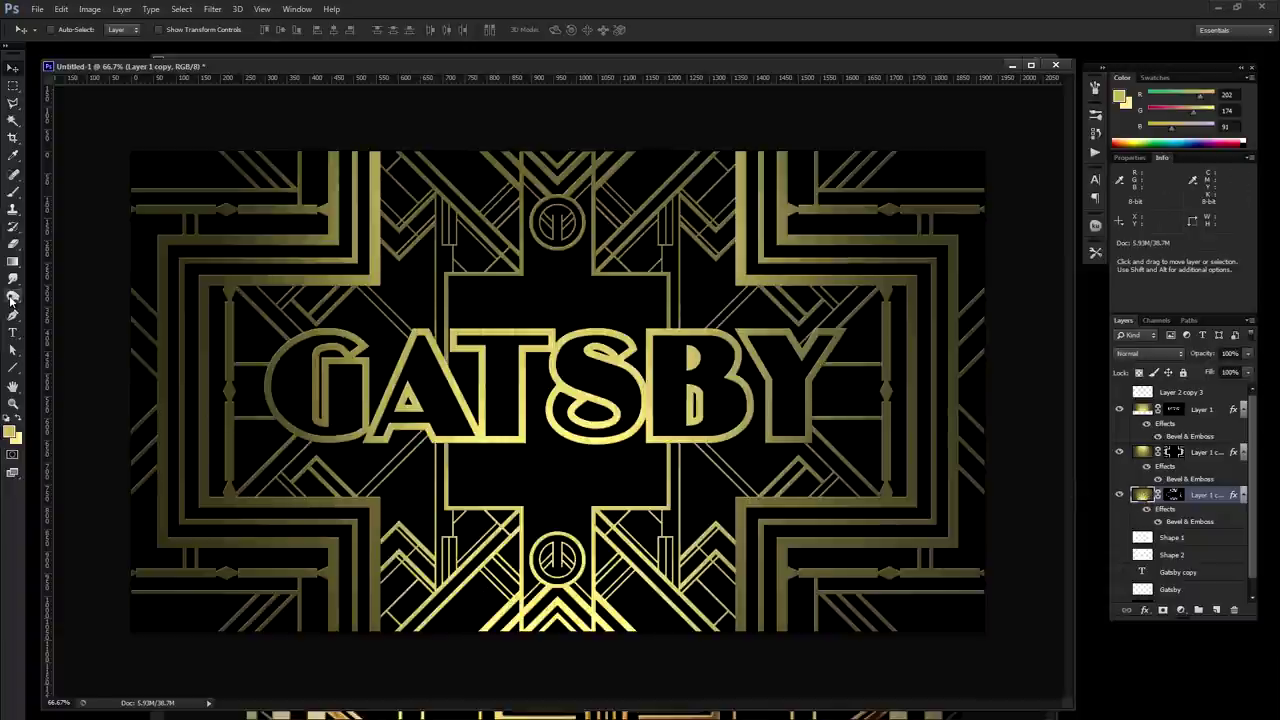
Set up the Burn tool for midtones with a soft 96 px brush at 0% hardness and 50% exposure.
left_click(12, 298)
left_click(60, 310)
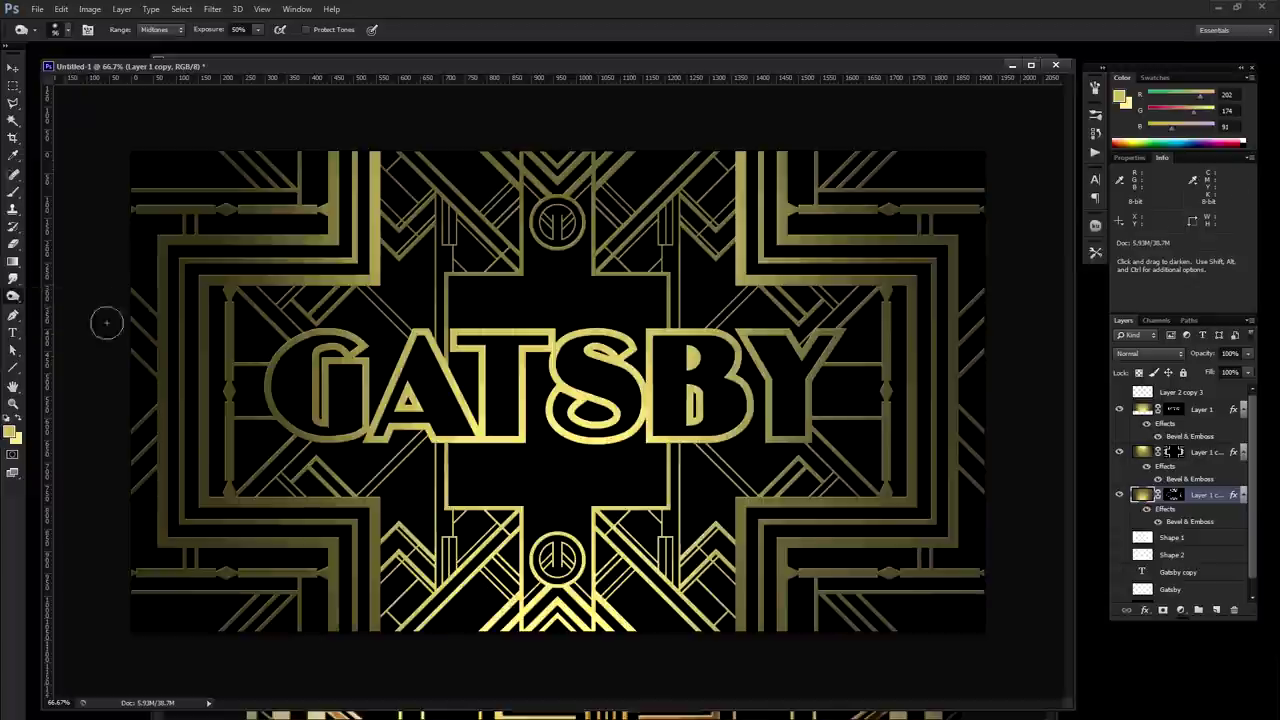
right_click(549, 270)
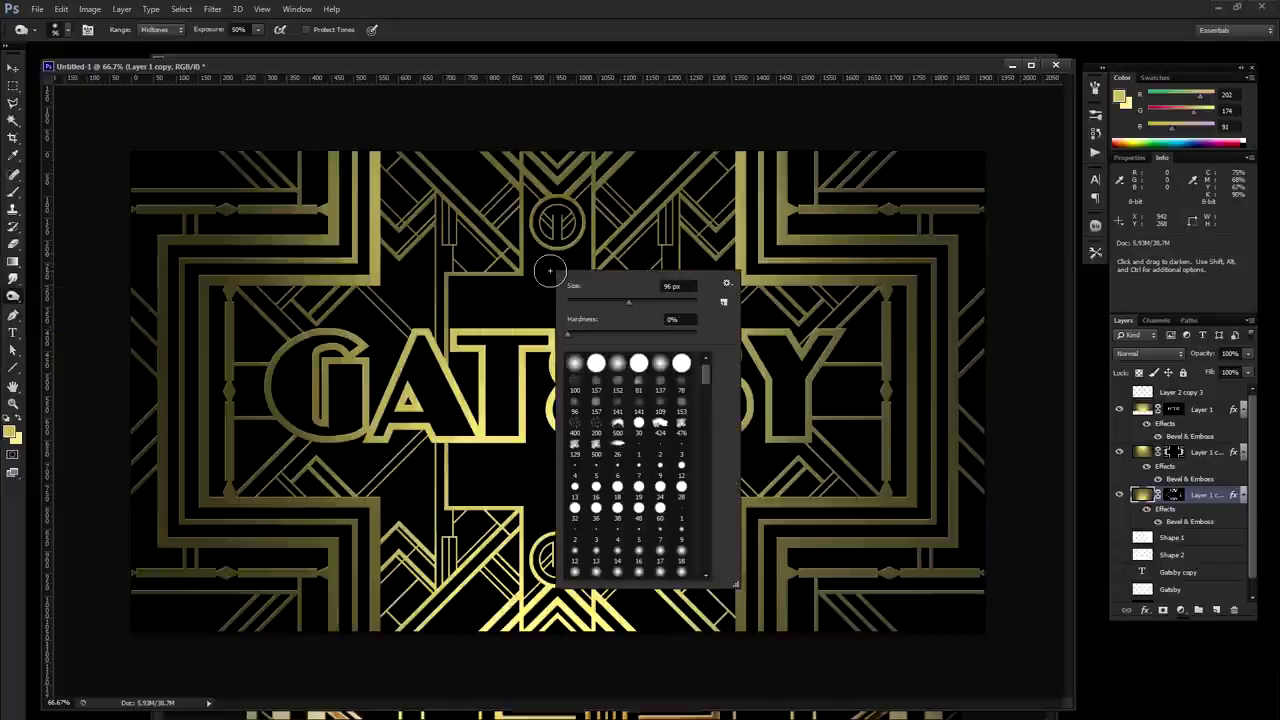
left_click(680, 319)
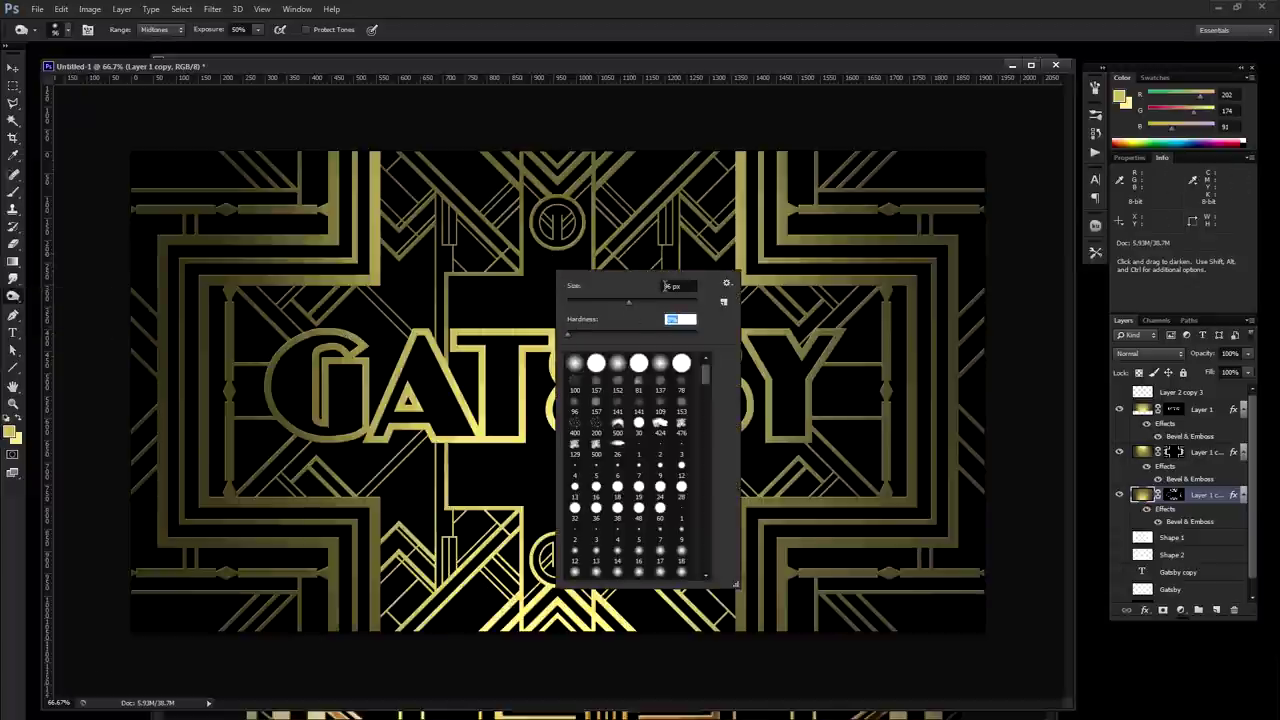
left_click(711, 113)
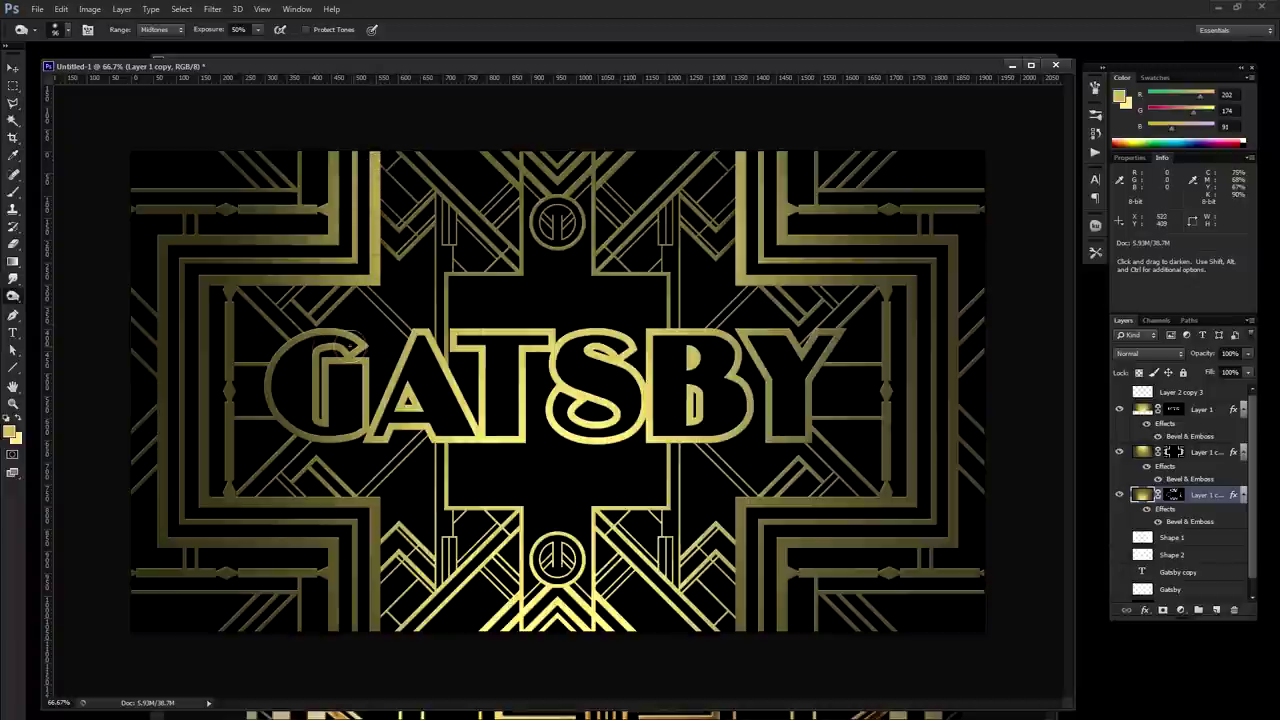
Burn the thin gold pattern lines around the letter G and beside the left frame corners on the inner pattern layer.
left_click(13, 403)
left_click(369, 311)
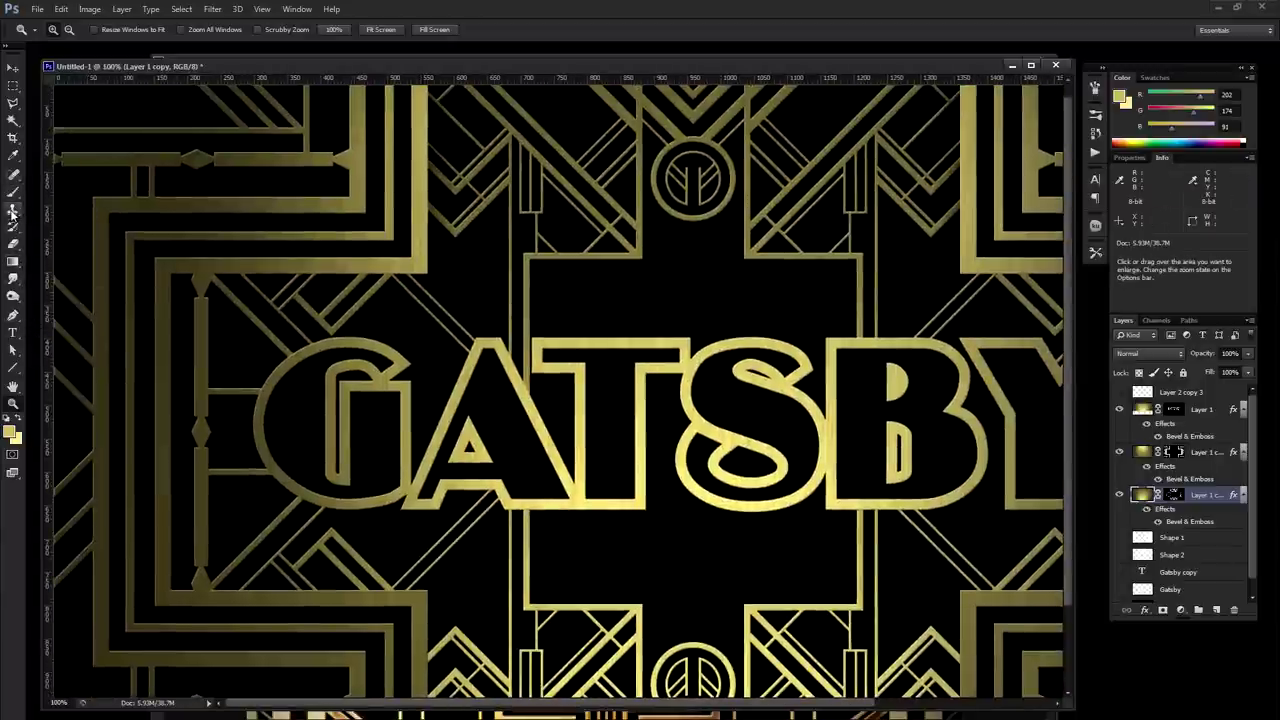
left_click(13, 296)
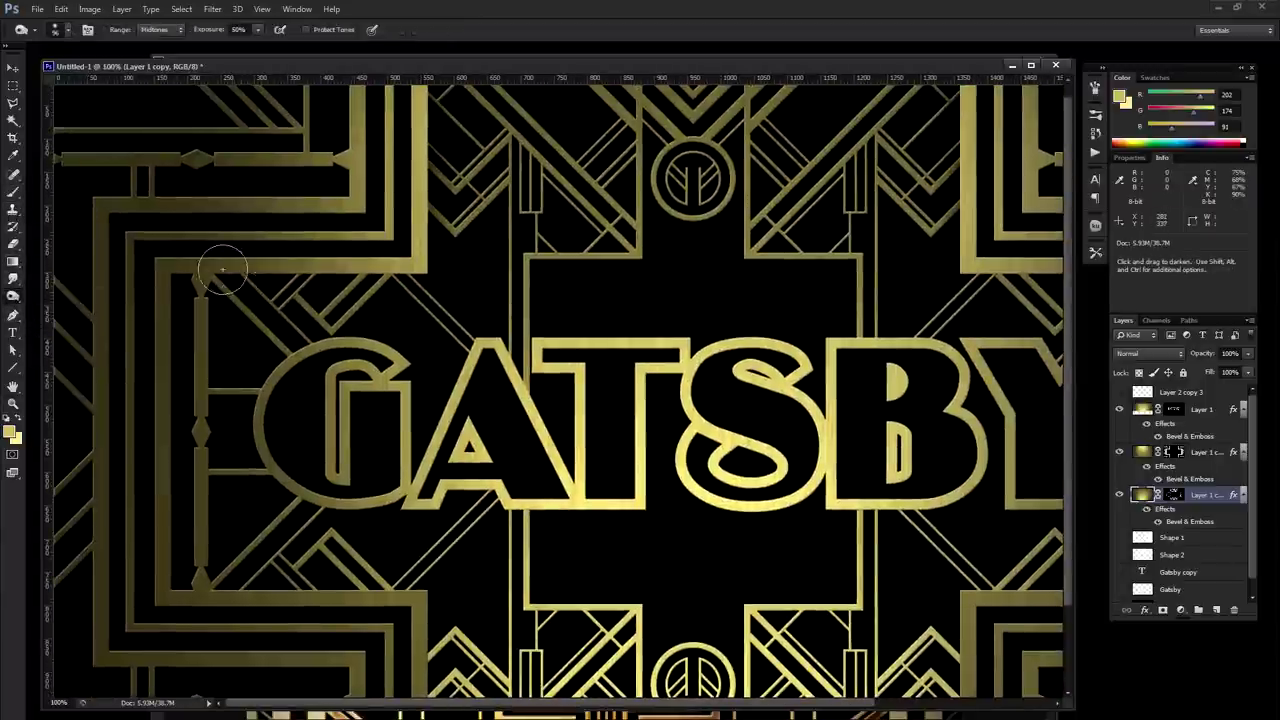
left_click_drag(211, 263, 400, 263)
mouse_move(222, 594)
left_mouse_down()
mouse_move(196, 594)
mouse_move(430, 600)
left_mouse_up()
scroll(395, 598, "down", 2)
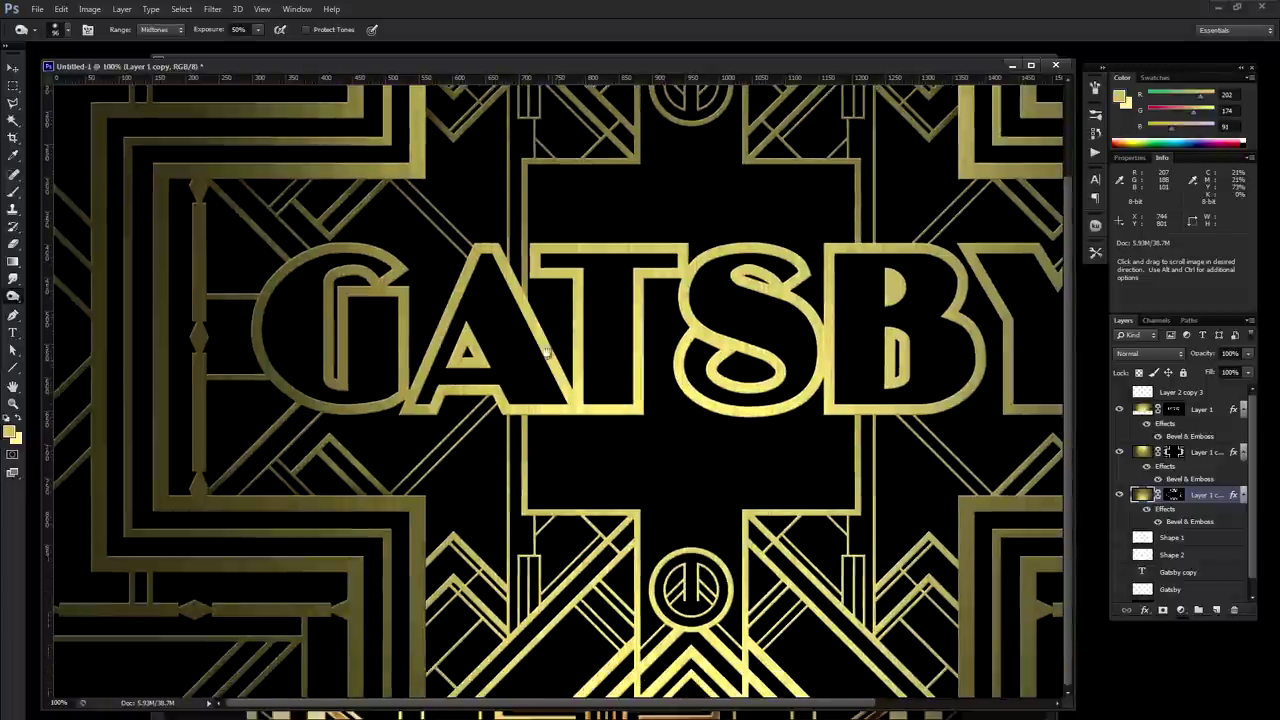
mouse_move(395, 598)
left_mouse_down()
mouse_move(412, 545)
mouse_move(416, 689)
mouse_move(418, 598)
left_mouse_up()
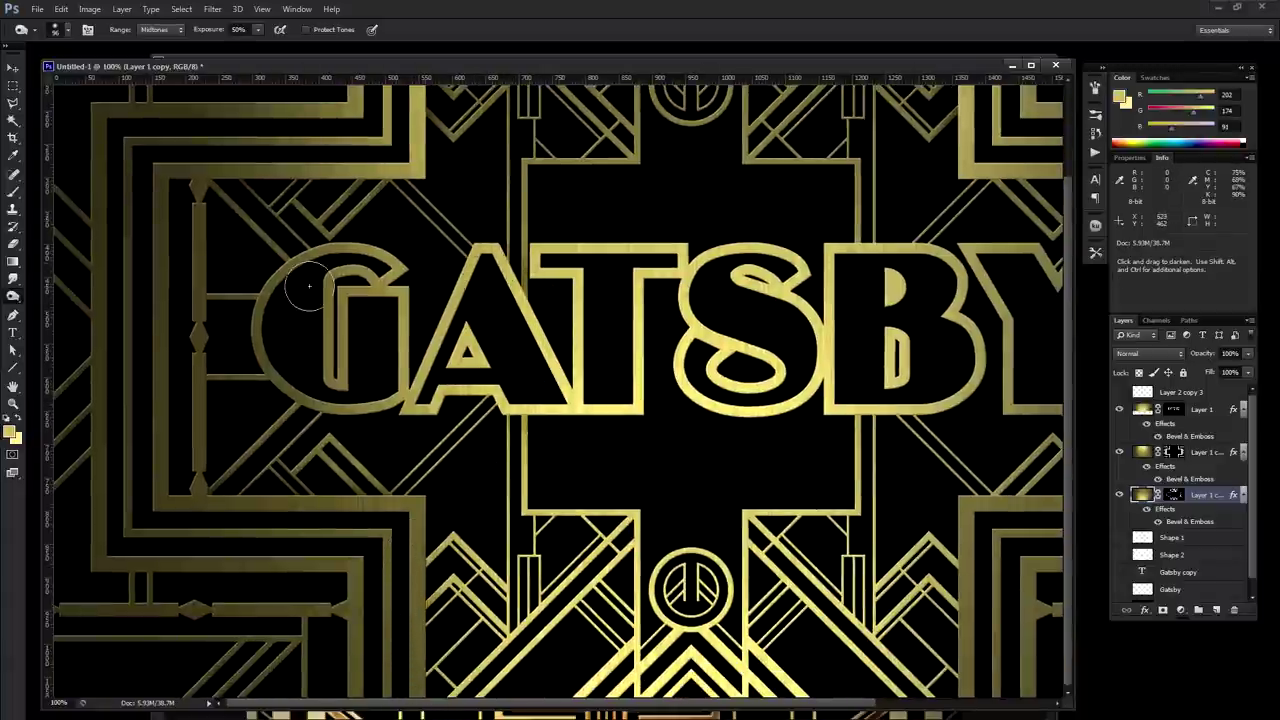
mouse_move(300, 265)
left_mouse_down()
mouse_move(254, 301)
mouse_move(297, 334)
mouse_move(298, 378)
left_mouse_up()
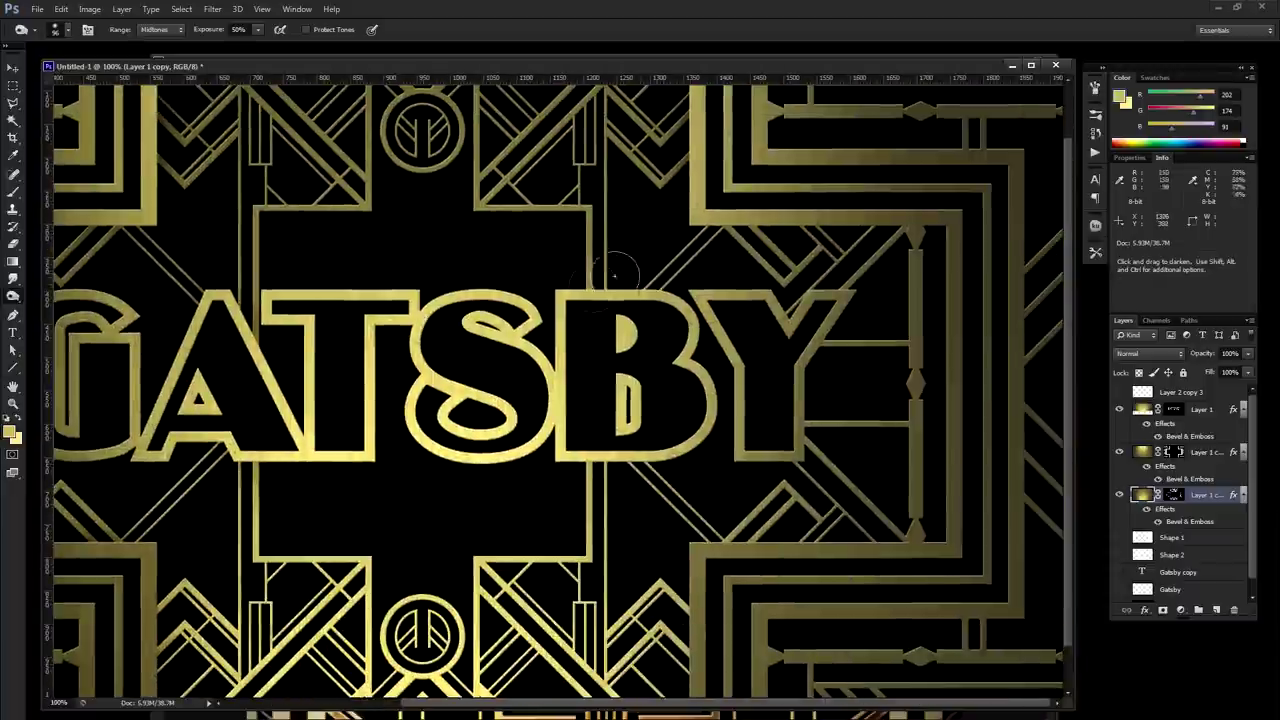
Burn the thin pattern lines around the letters B and Y and near the right frame corners on the inner pattern layer.
left_click_drag(698, 200, 708, 222)
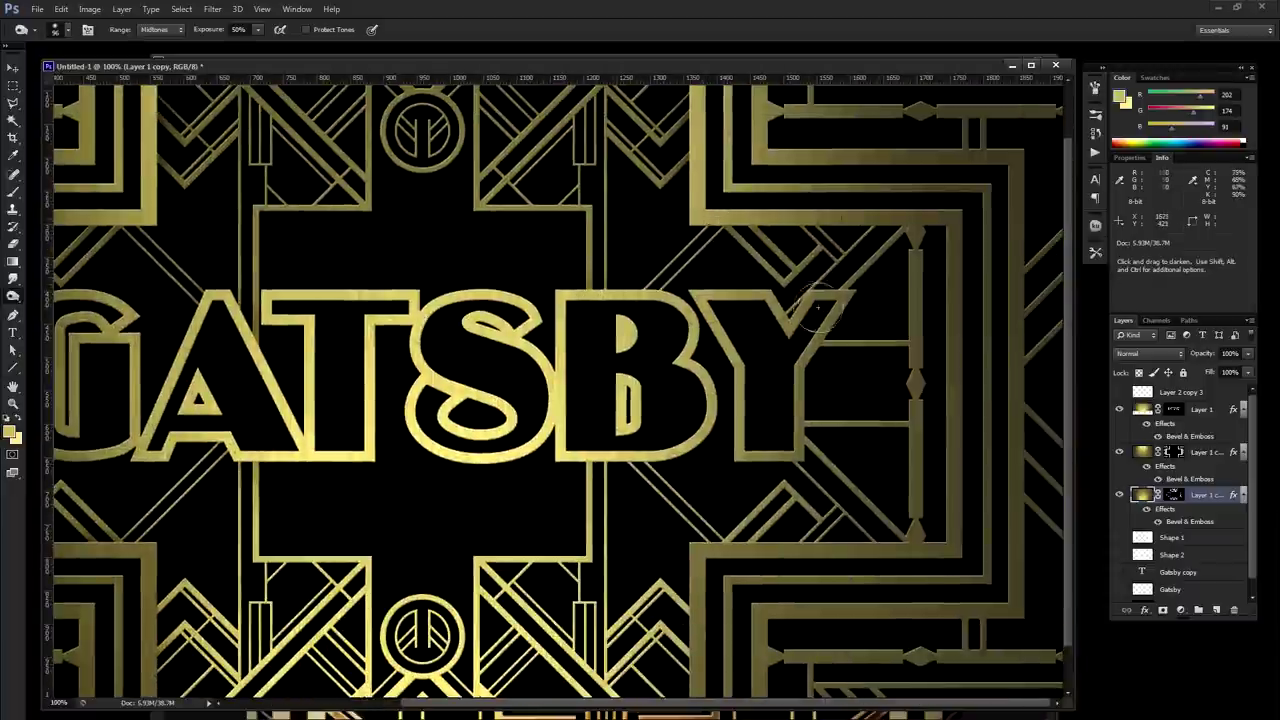
mouse_move(818, 308)
left_mouse_down()
mouse_move(794, 316)
mouse_move(832, 303)
mouse_move(812, 354)
left_mouse_up()
mouse_move(922, 297)
left_mouse_down()
mouse_move(912, 246)
mouse_move(924, 349)
mouse_move(907, 453)
mouse_move(780, 418)
mouse_move(797, 478)
mouse_move(920, 544)
mouse_move(735, 555)
mouse_move(790, 540)
mouse_move(650, 445)
mouse_move(625, 460)
mouse_move(720, 425)
left_mouse_up()
mouse_move(838, 562)
left_mouse_down()
mouse_move(823, 621)
mouse_move(826, 563)
mouse_move(826, 631)
mouse_move(824, 549)
mouse_move(826, 660)
left_mouse_up()
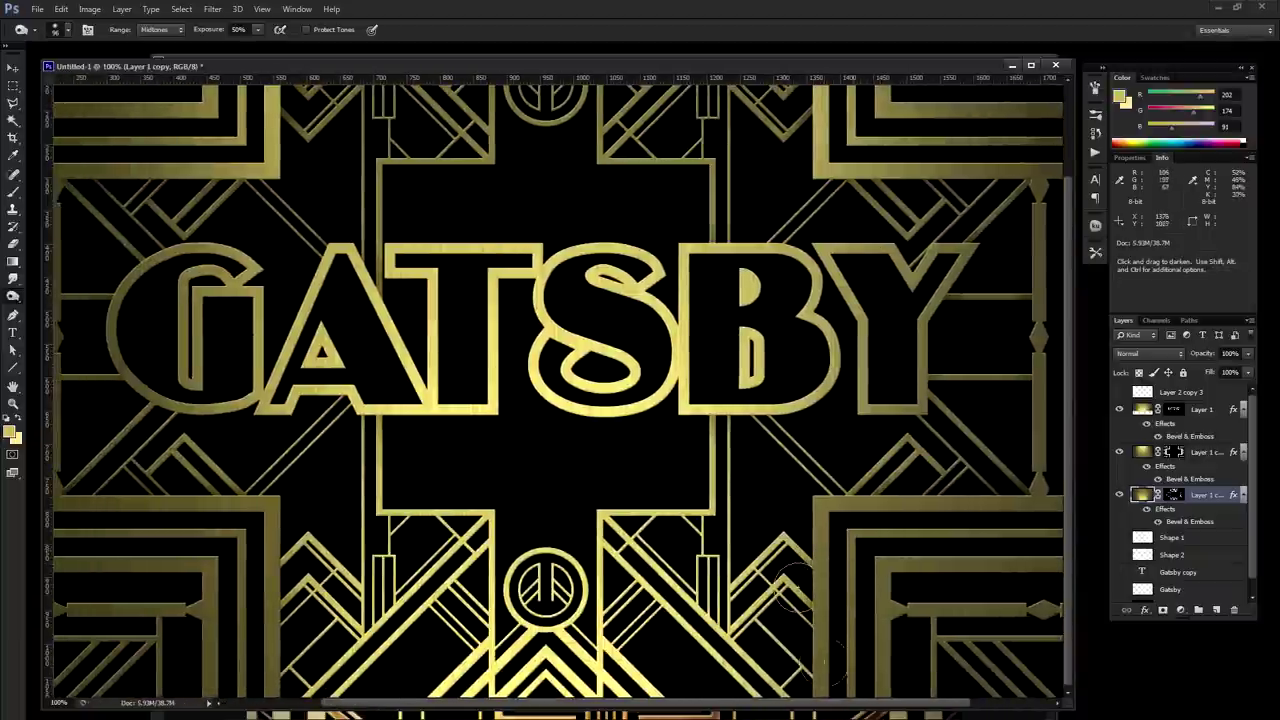
left_click_drag(74, 396, 179, 396)
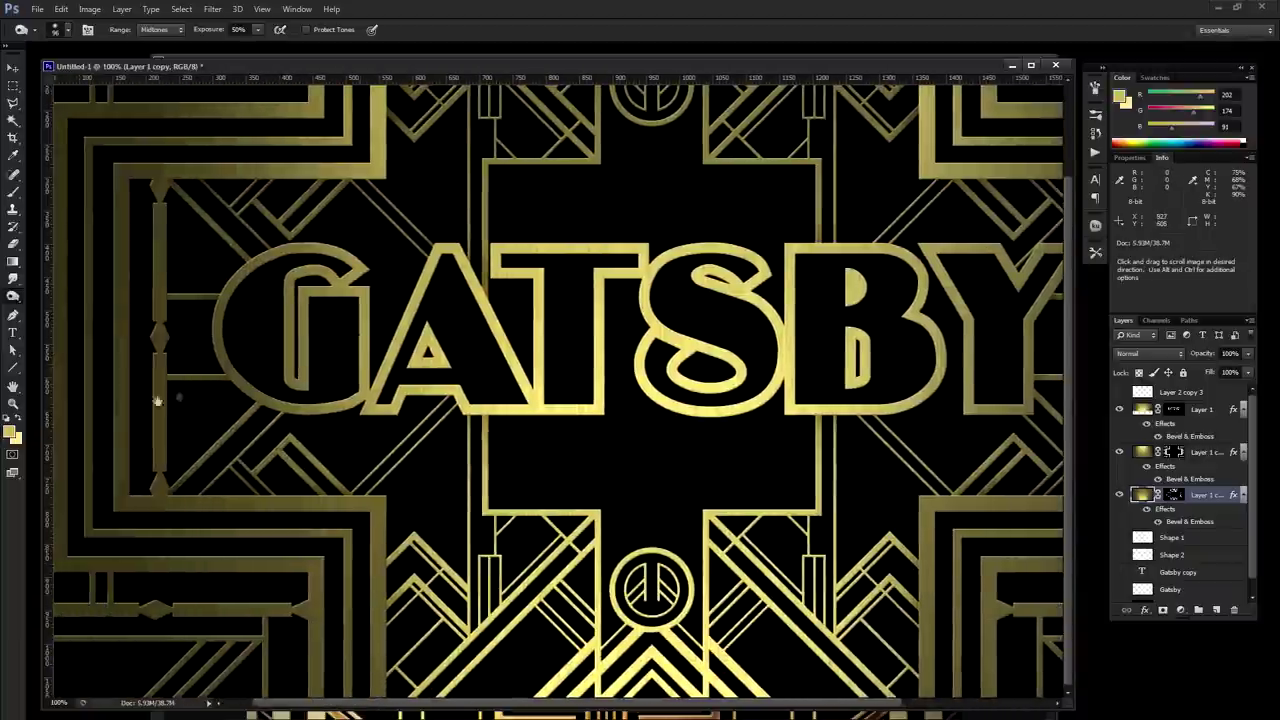
left_click(13, 403)
left_click(698, 330, "alt")
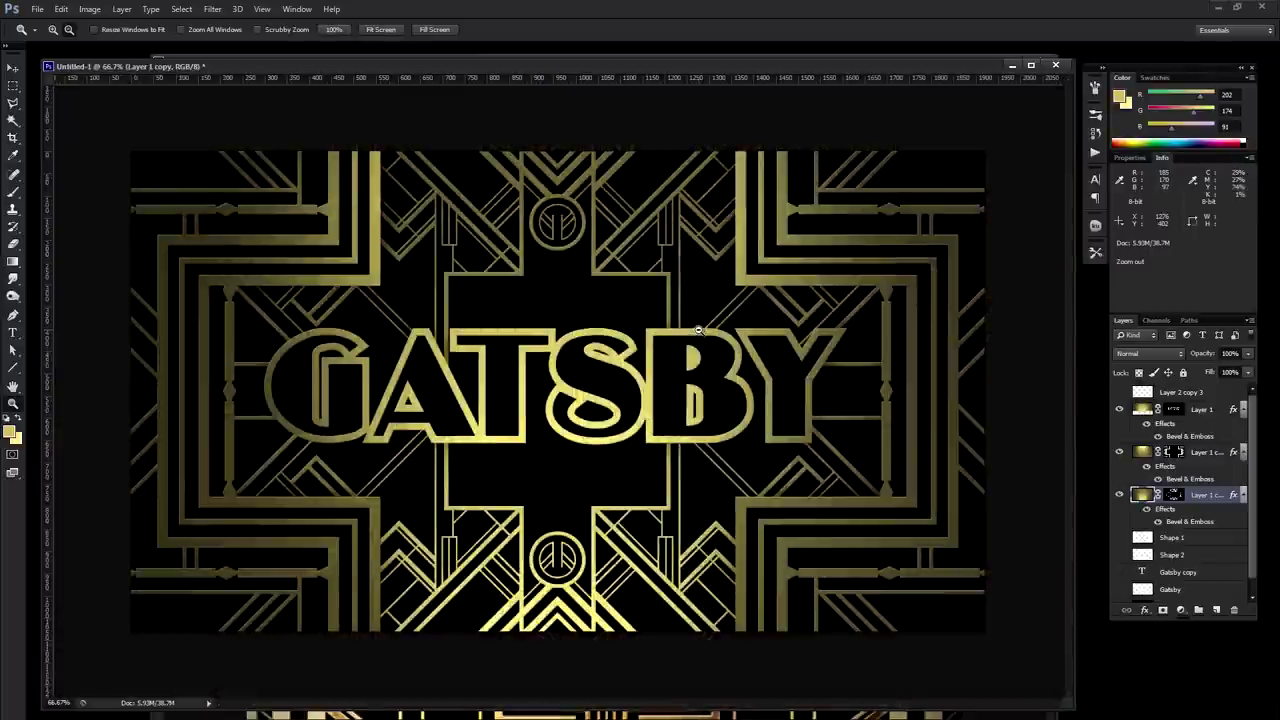
key("v")
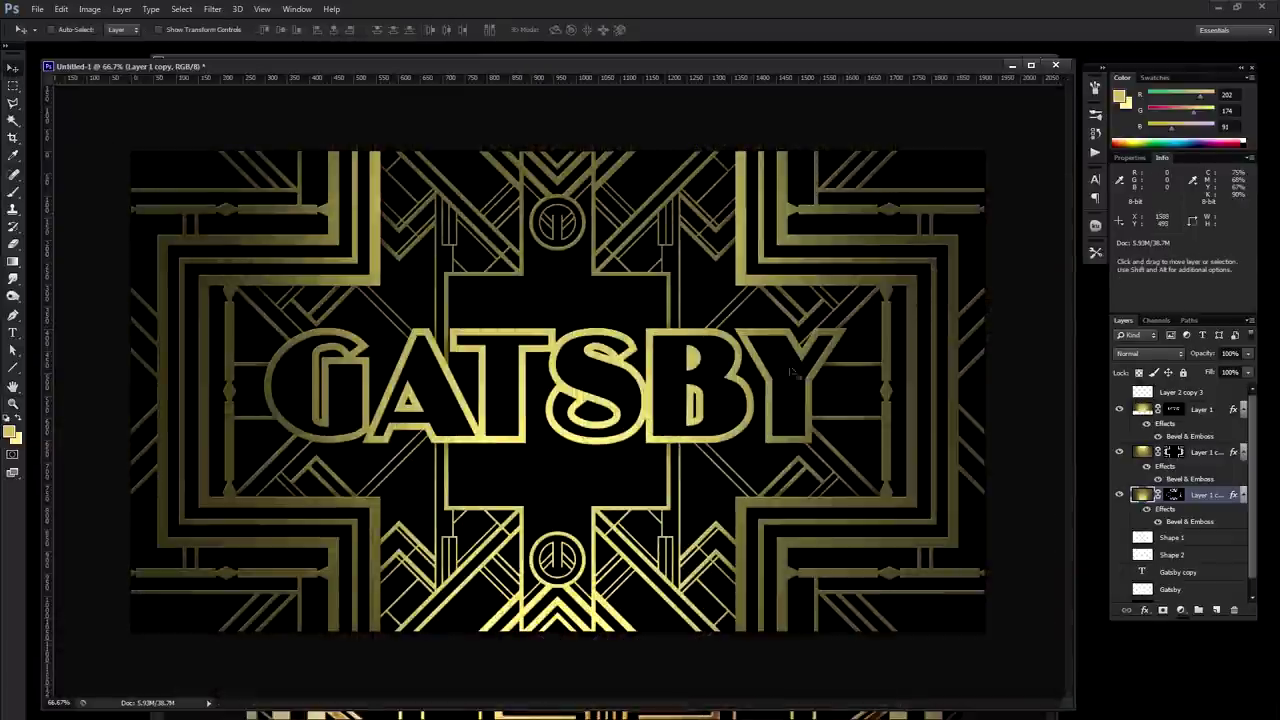
Save the document as a Photoshop PSD file named example in the gatsby-effect folder.
key("ctrl+s")
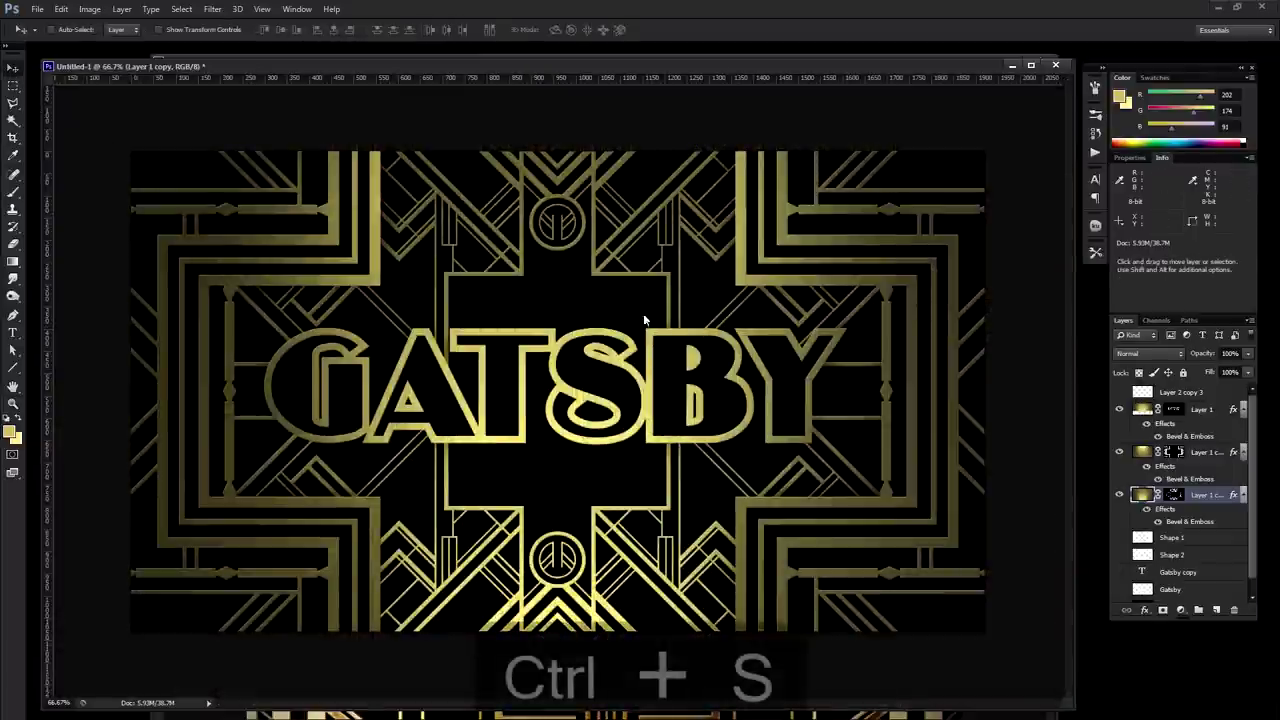
type("ex")
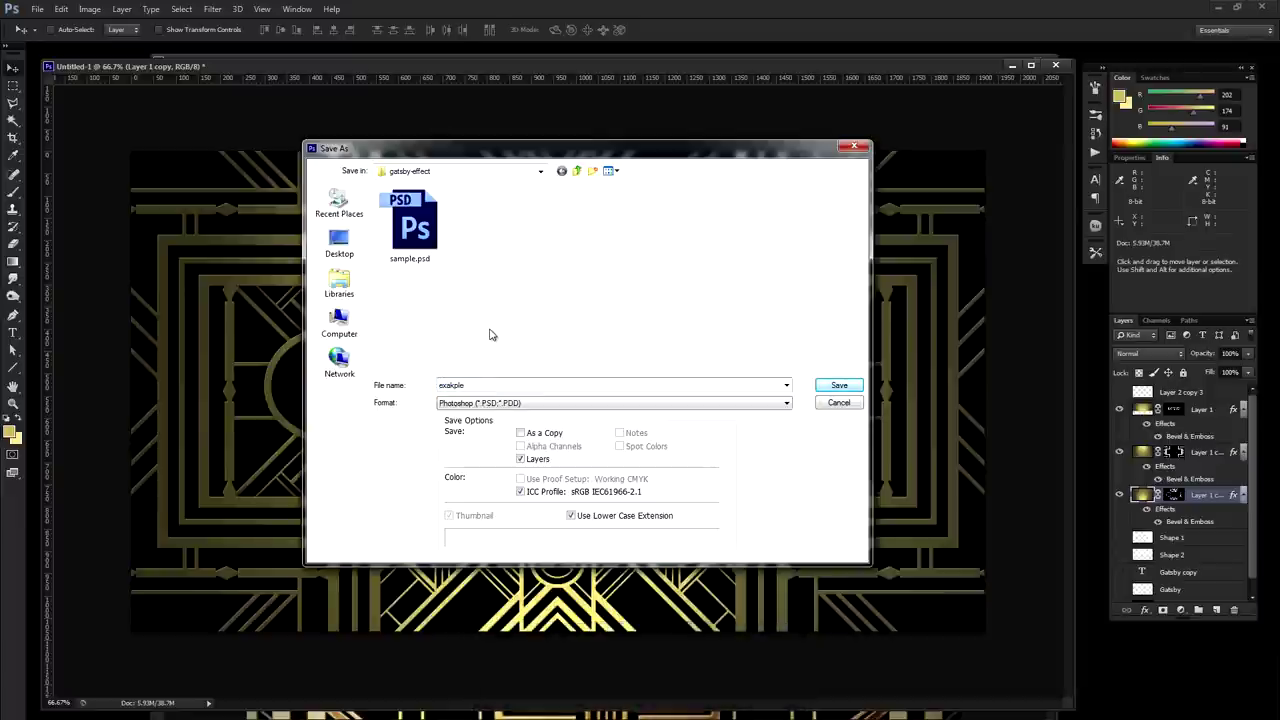
type("ample")
key("Return")
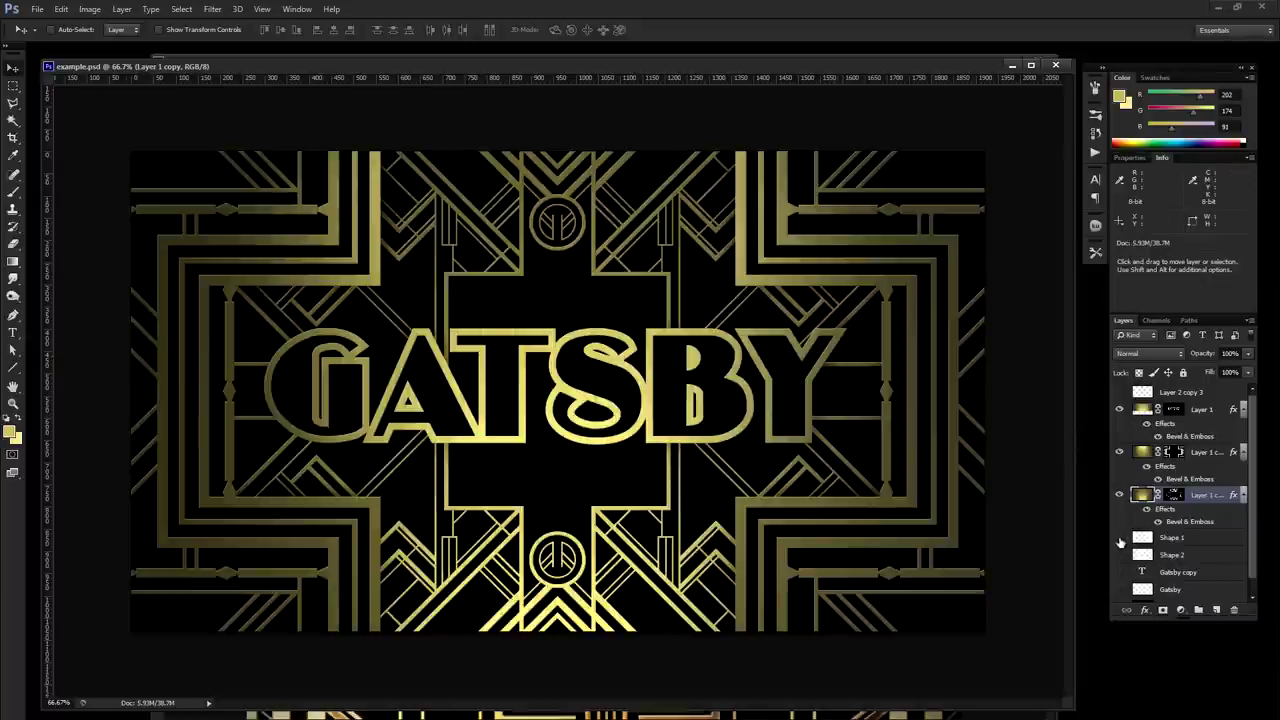
Hide the three gold gradient layers and show the white Shape 1, Shape 2 and Gatsby layers.
left_click_drag(1120, 497, 1117, 413)
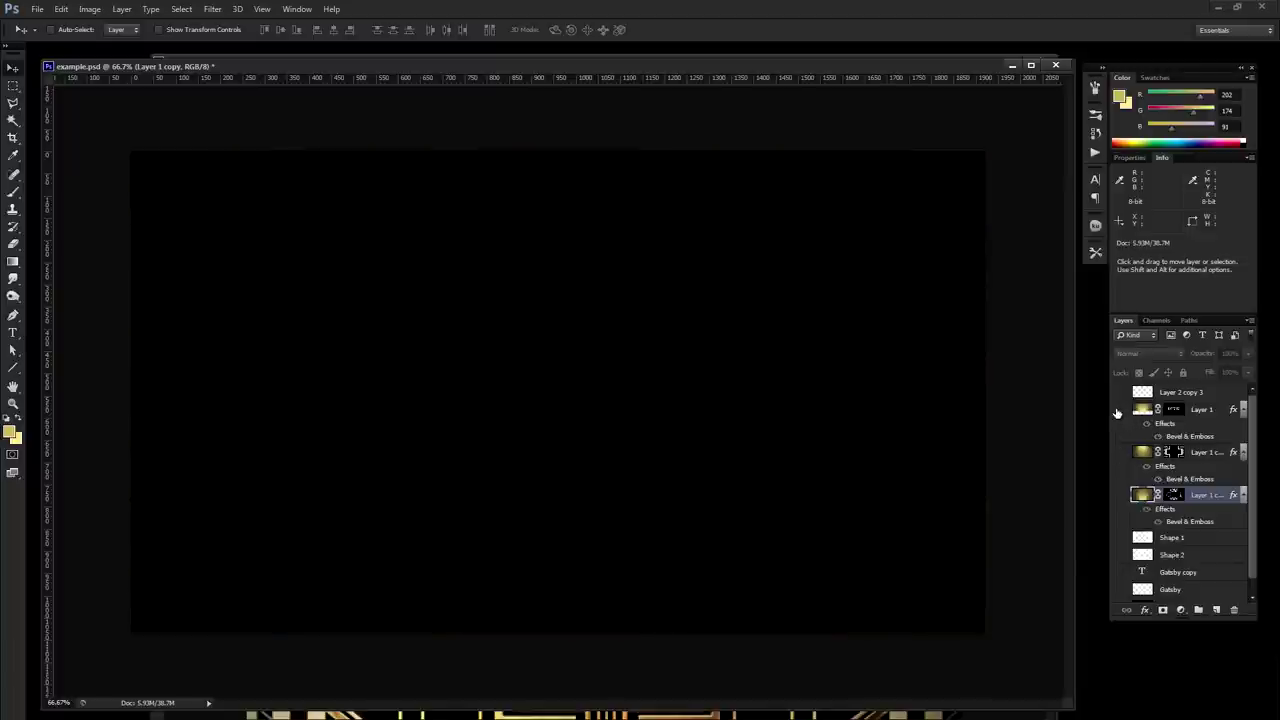
left_click(1120, 538)
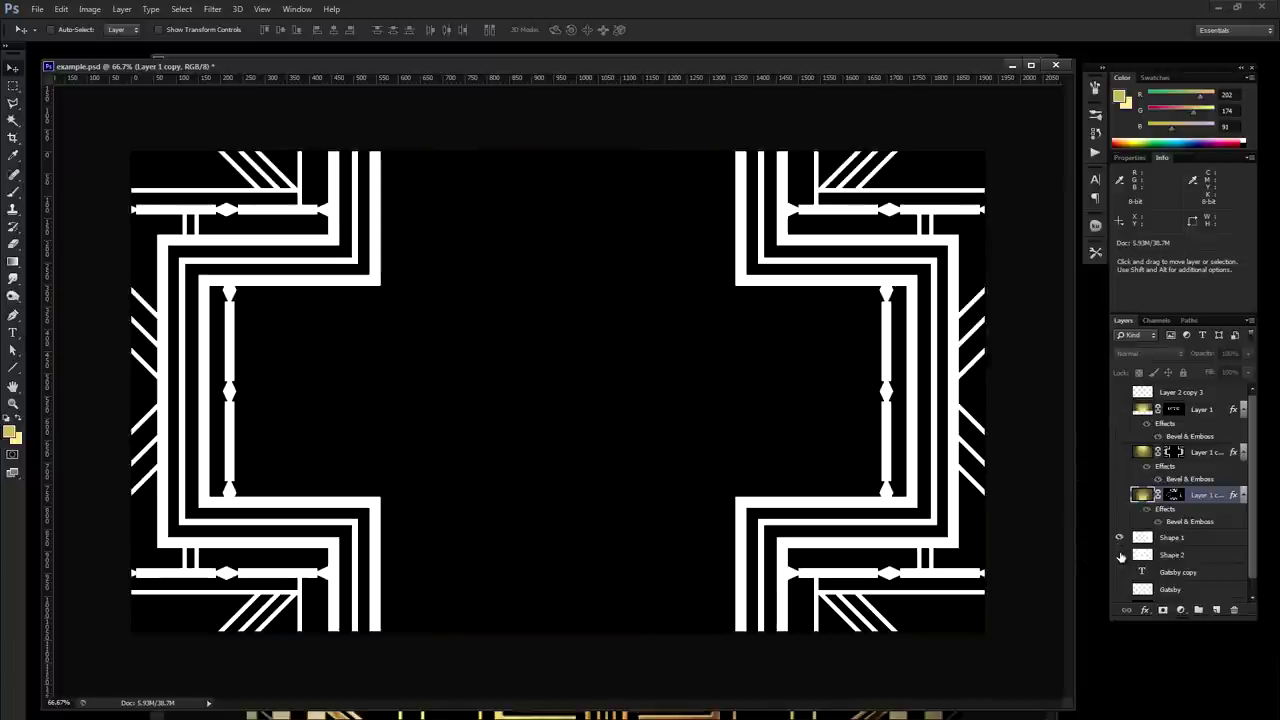
left_click(1120, 555)
left_click(1120, 590)
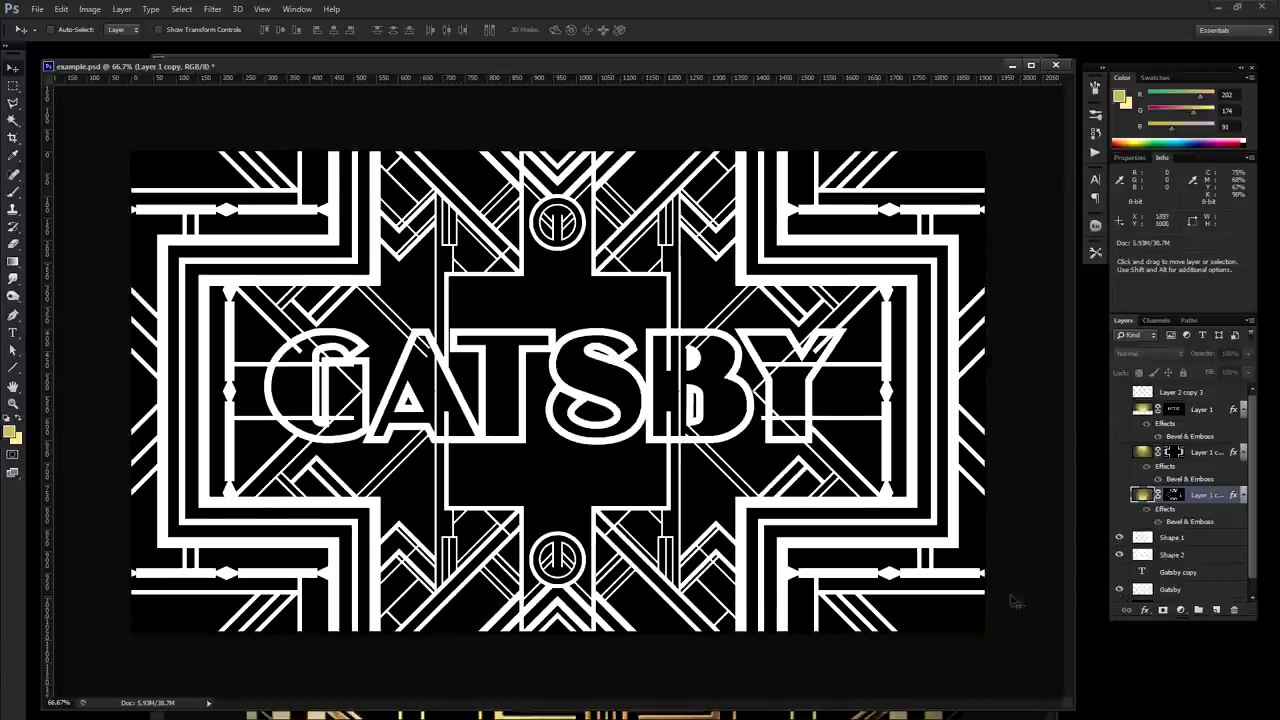
Erase the Shape 2 pattern lines that cross the insides of the letters G, A, B and Y.
left_click(1168, 556)
left_click(1121, 556)
left_click(1120, 555)
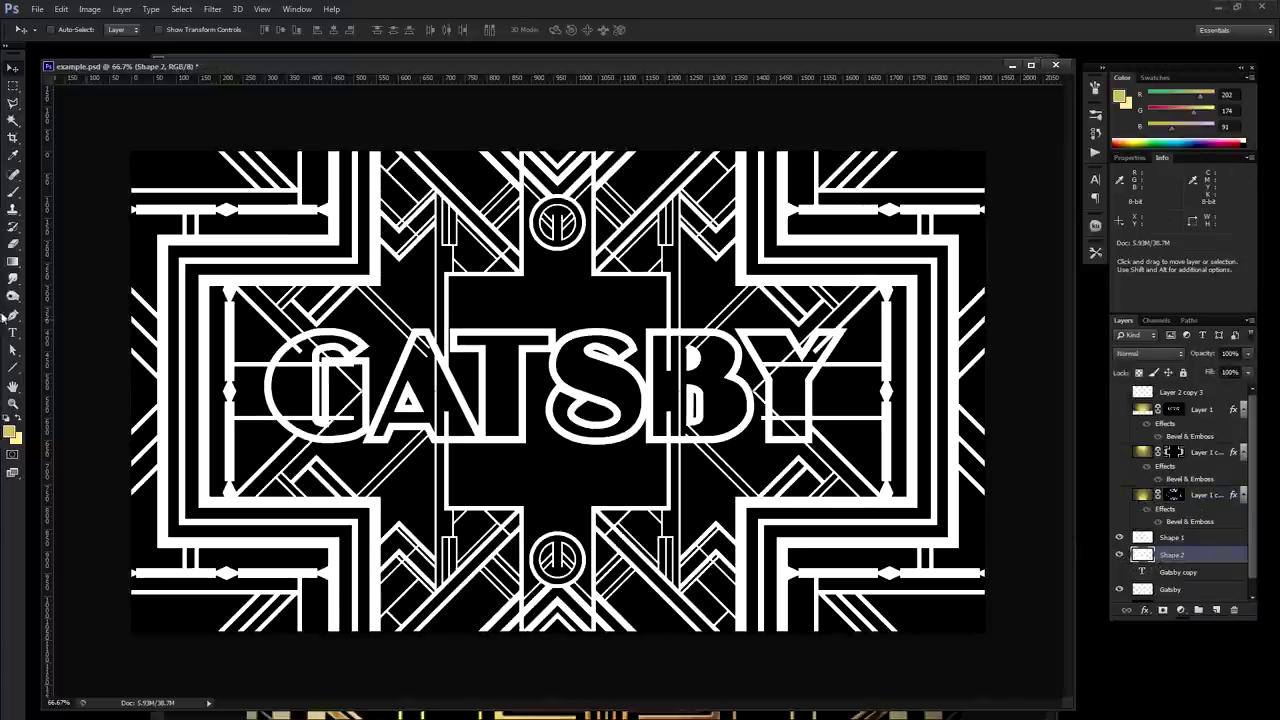
left_click(13, 243)
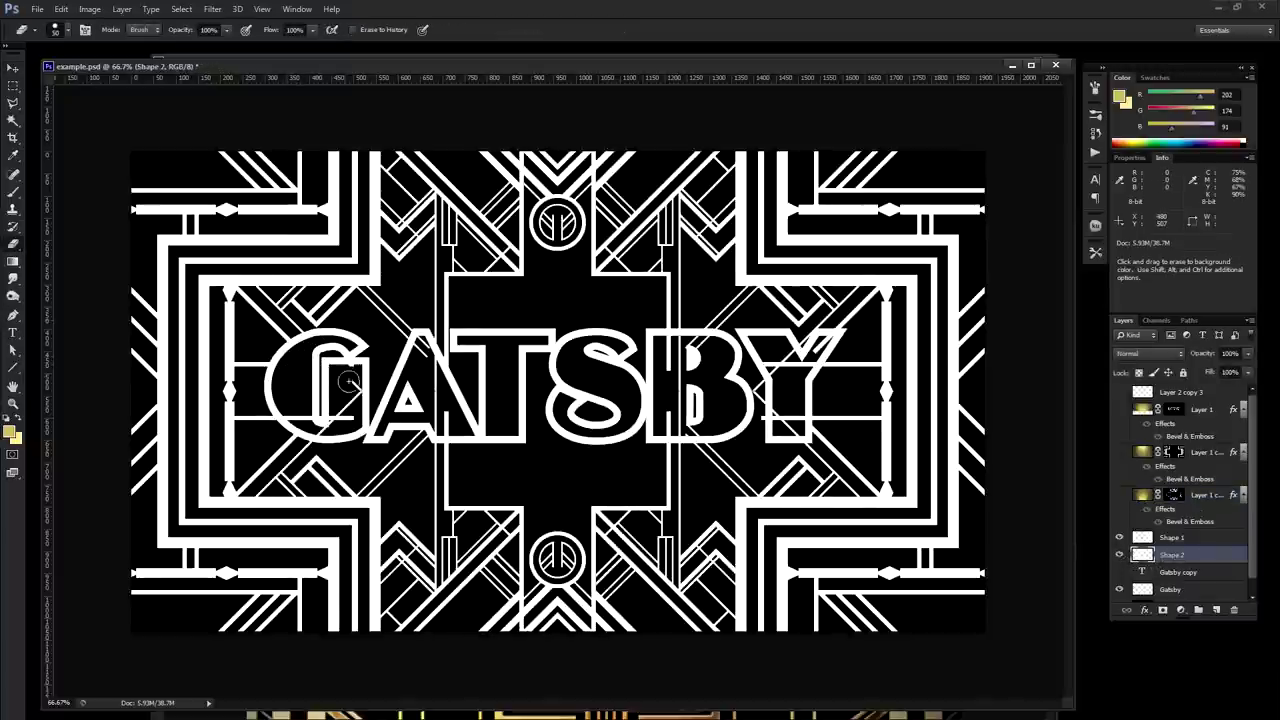
left_click_drag(345, 407, 318, 421)
left_click_drag(441, 423, 421, 342)
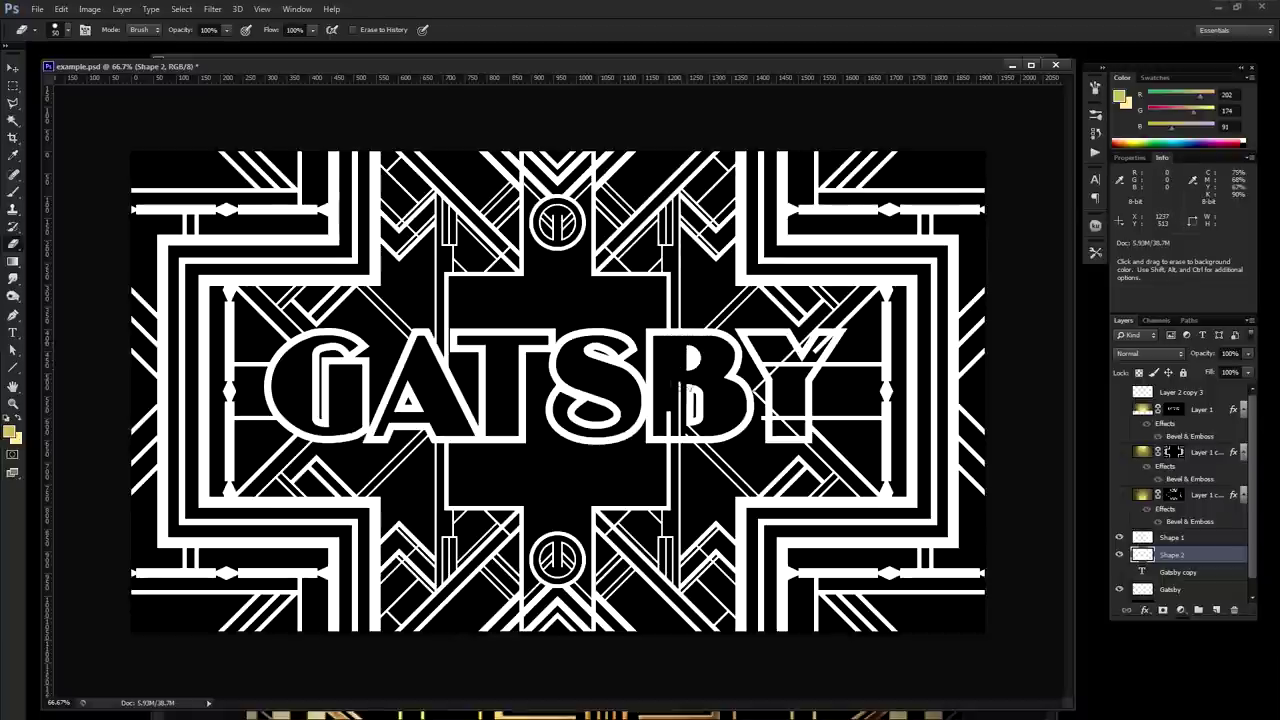
left_click_drag(670, 421, 696, 427)
mouse_move(775, 372)
left_mouse_down()
mouse_move(762, 364)
mouse_move(758, 400)
mouse_move(797, 426)
left_mouse_up()
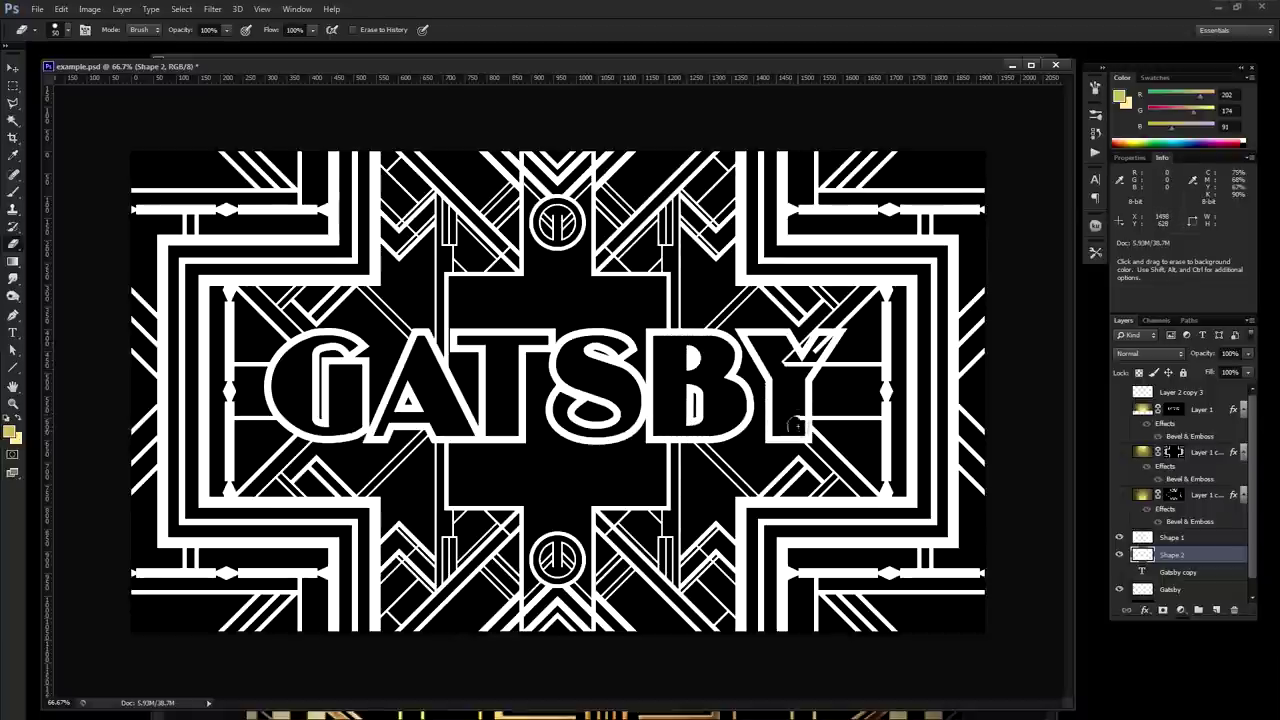
left_click_drag(797, 378, 821, 344)
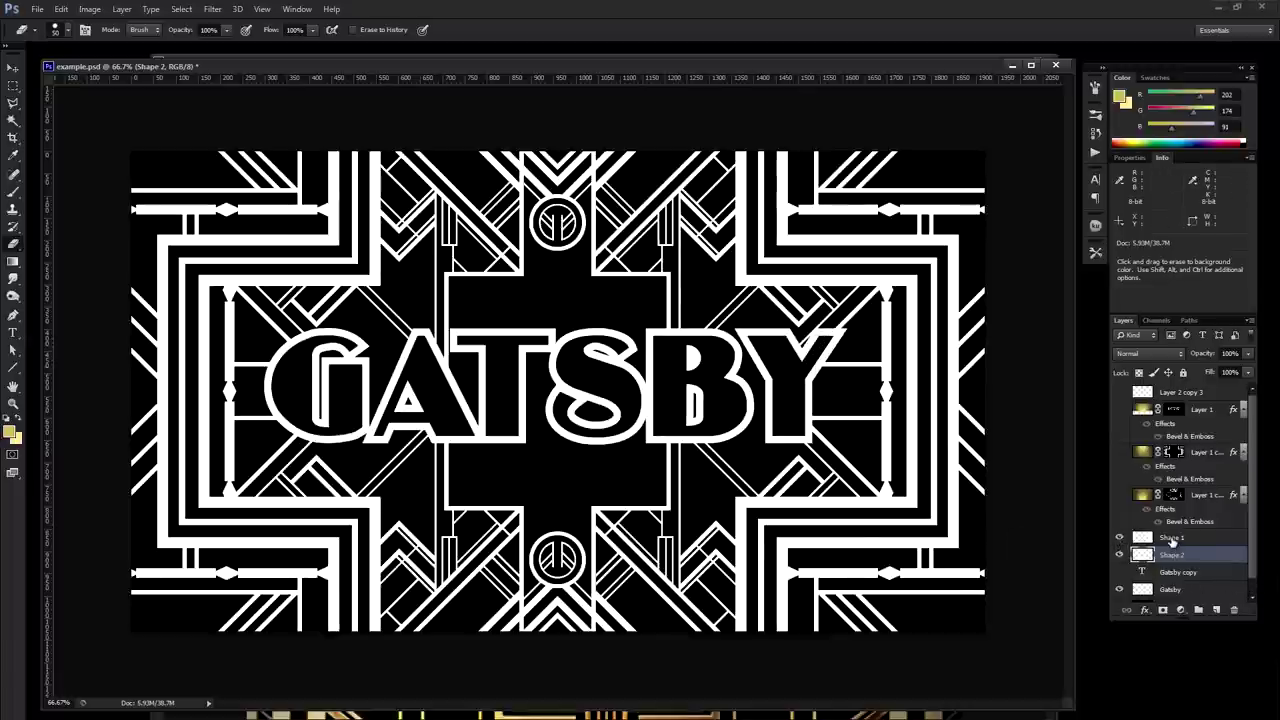
Merge the Shape 1, Shape 2 and Gatsby layers into a single layer.
left_click(1172, 539, "shift")
left_click(1183, 590, "ctrl")
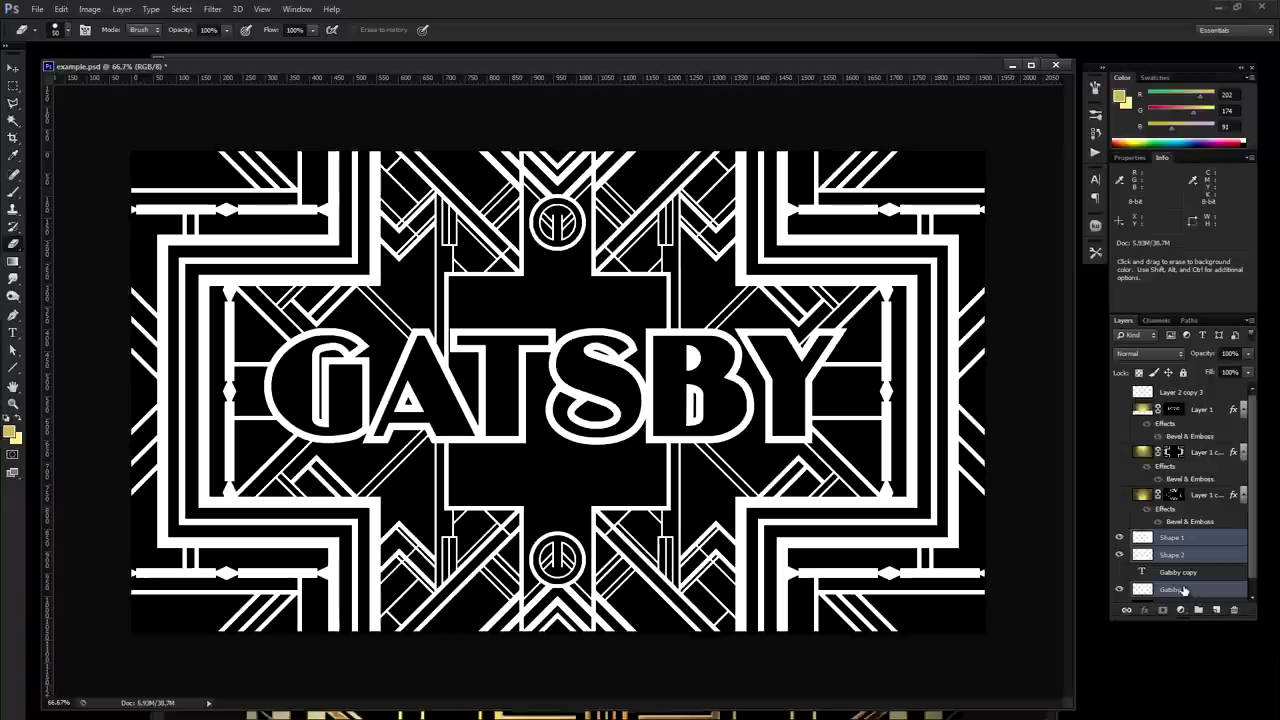
key("ctrl+e")
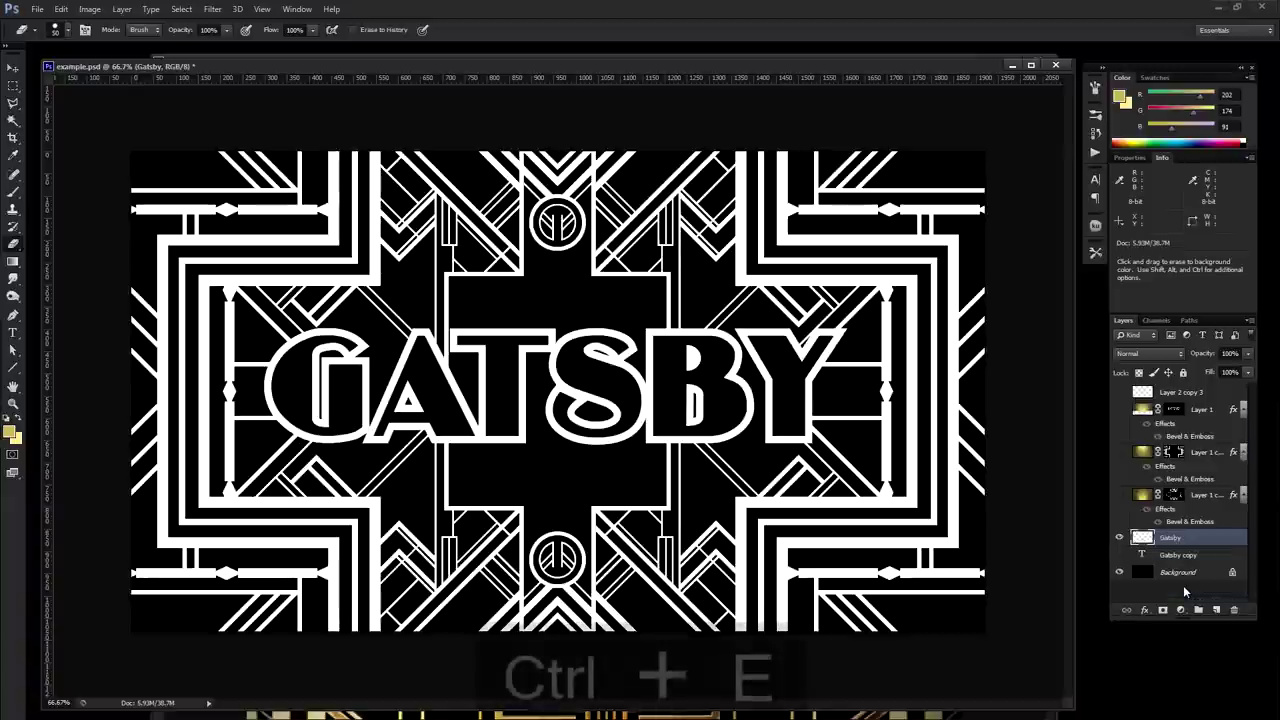
Add a new empty layer above Layer 1 and show the three gold gradient layers again.
left_click(1196, 410)
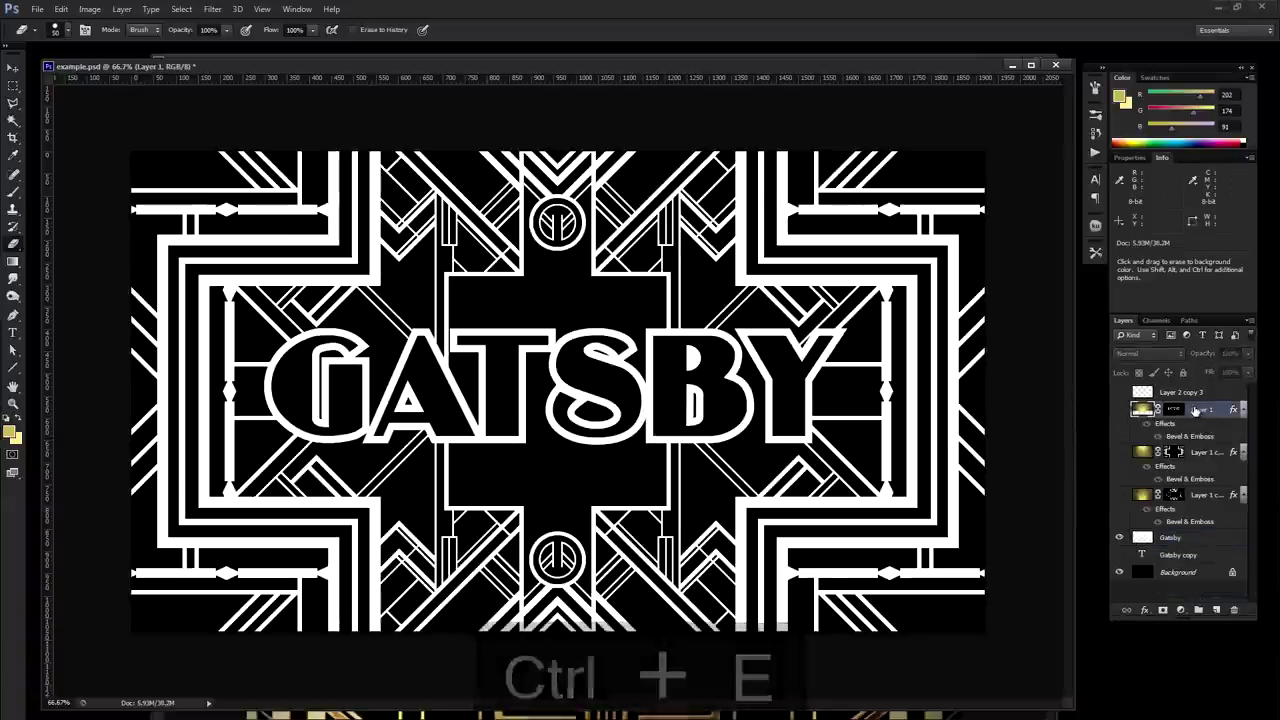
left_click(1216, 610)
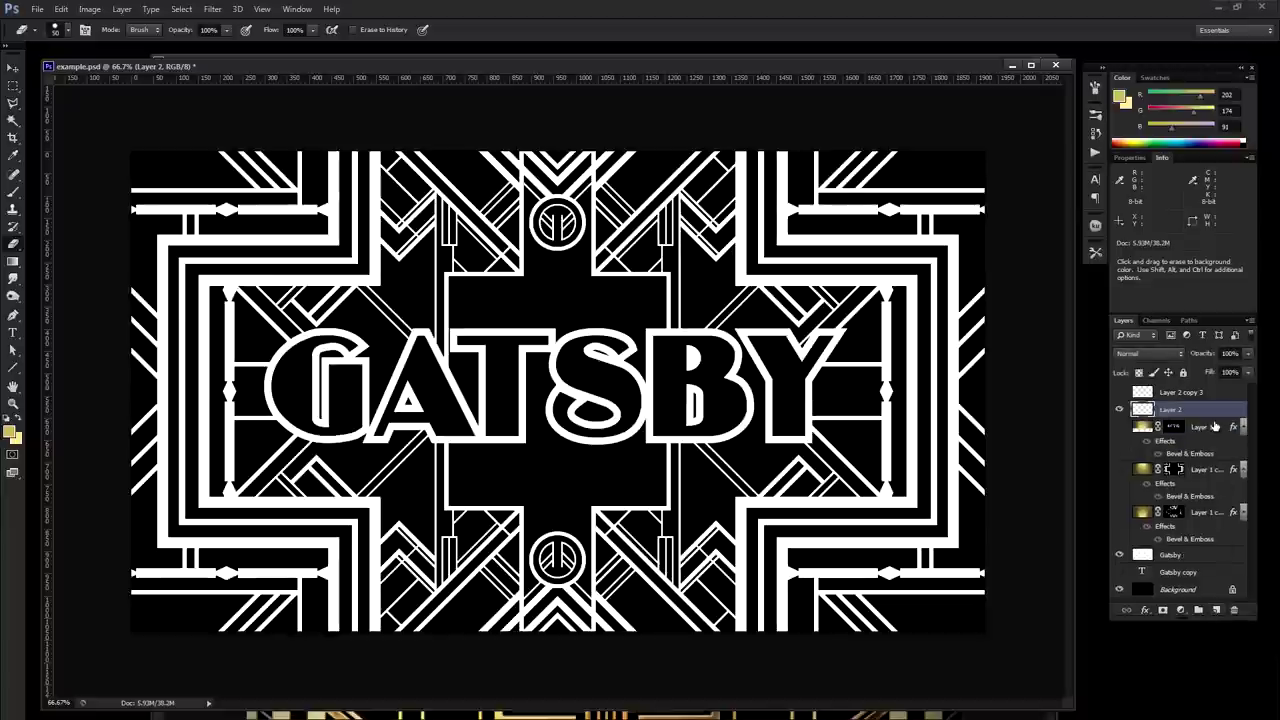
left_click(1119, 427)
left_click(1119, 469)
left_click(1119, 512)
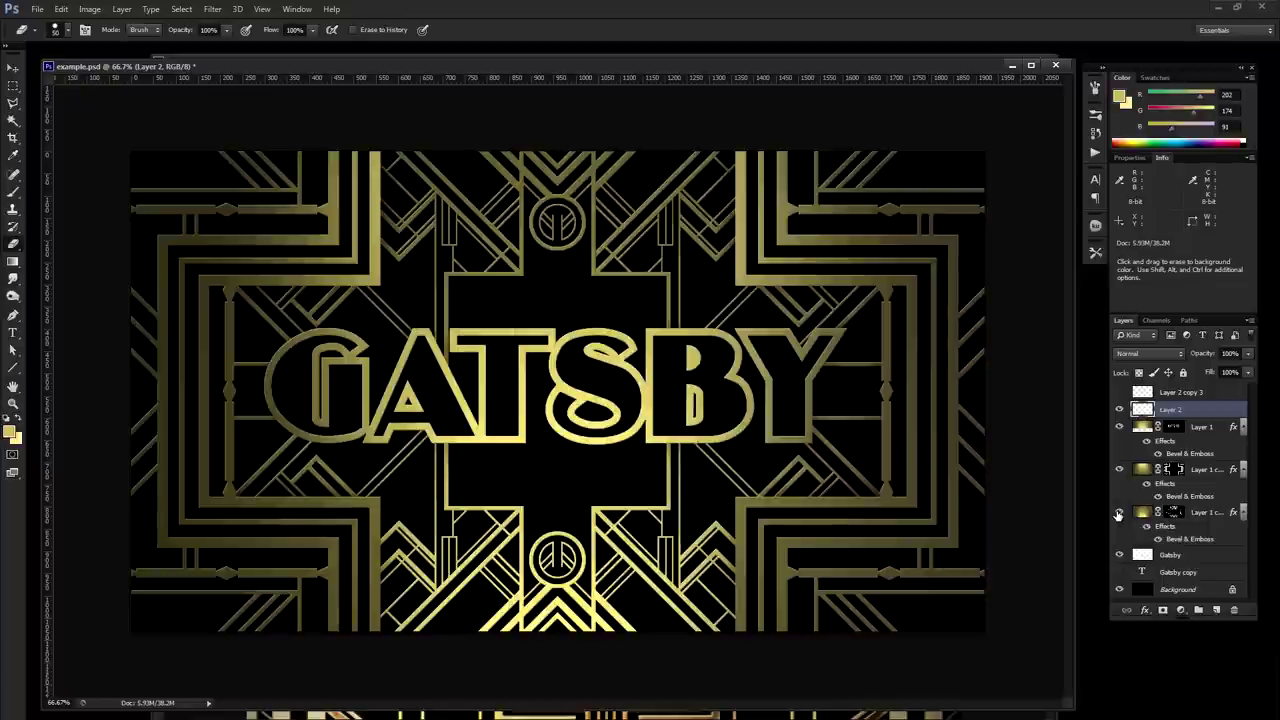
Activate the Gradient tool and examine its preset gradients and the options for loading further gradient sets.
left_click(12, 262)
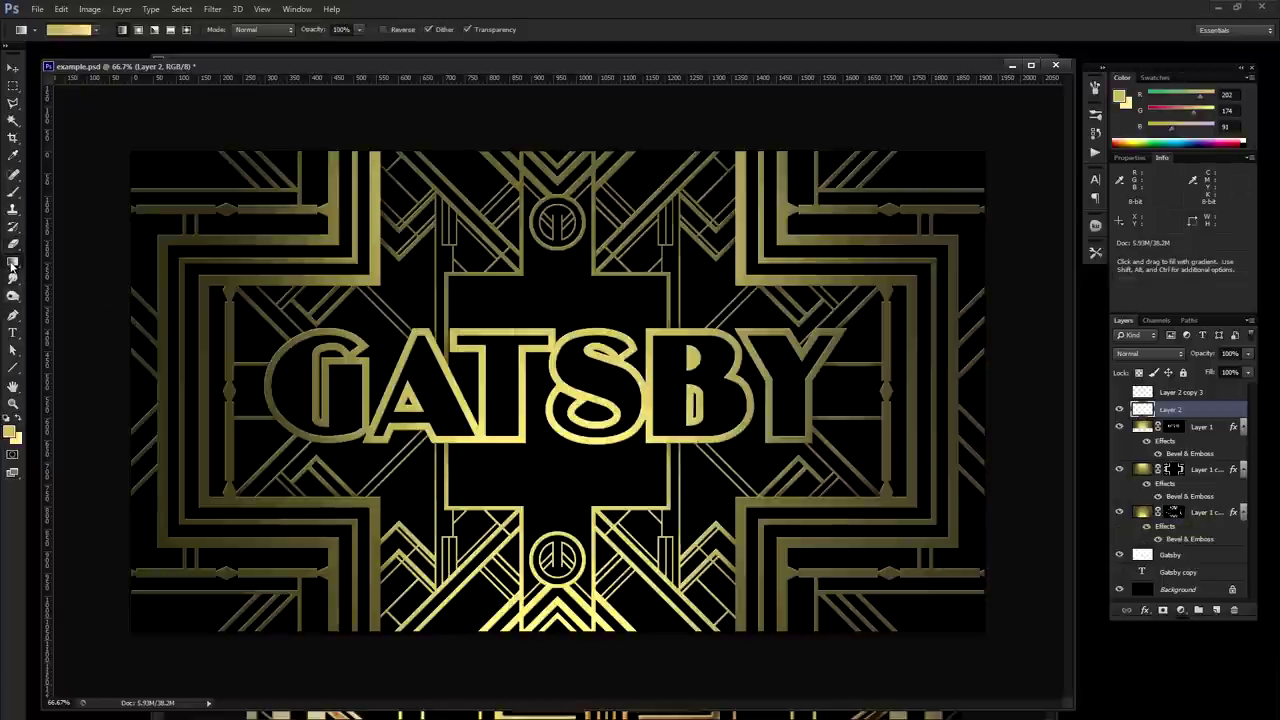
left_click(71, 33)
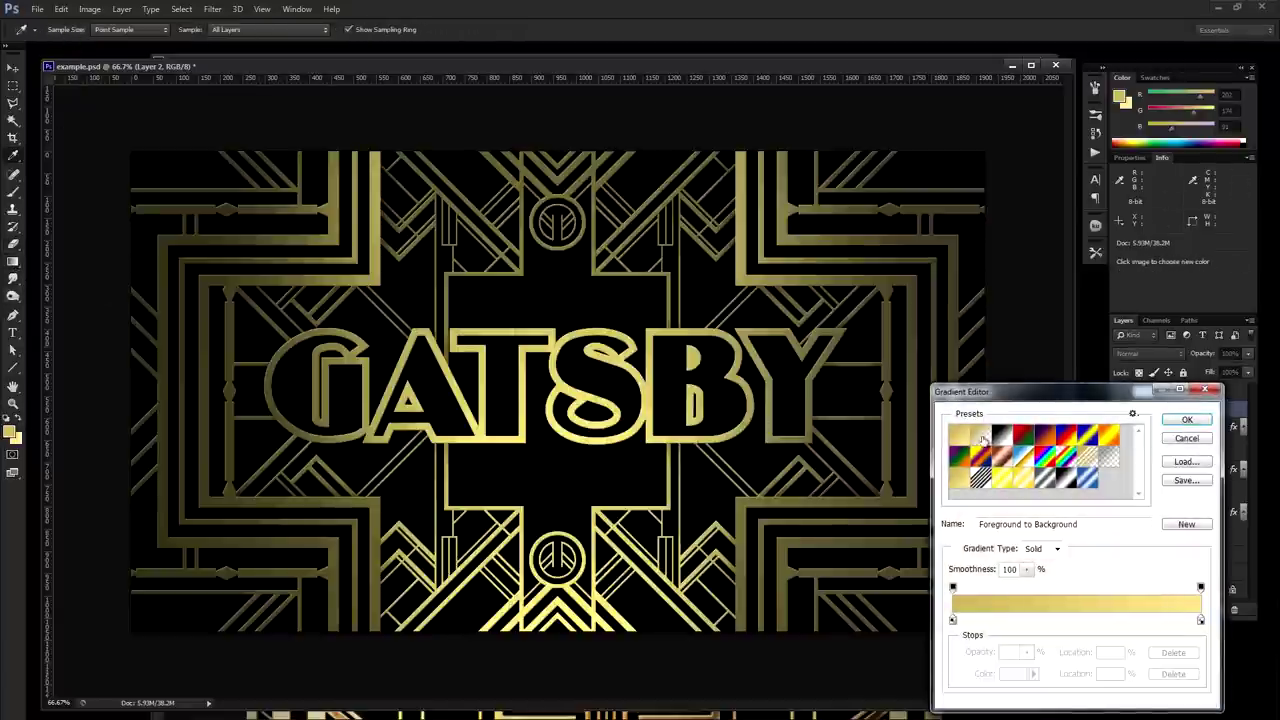
left_click_drag(985, 397, 447, 217)
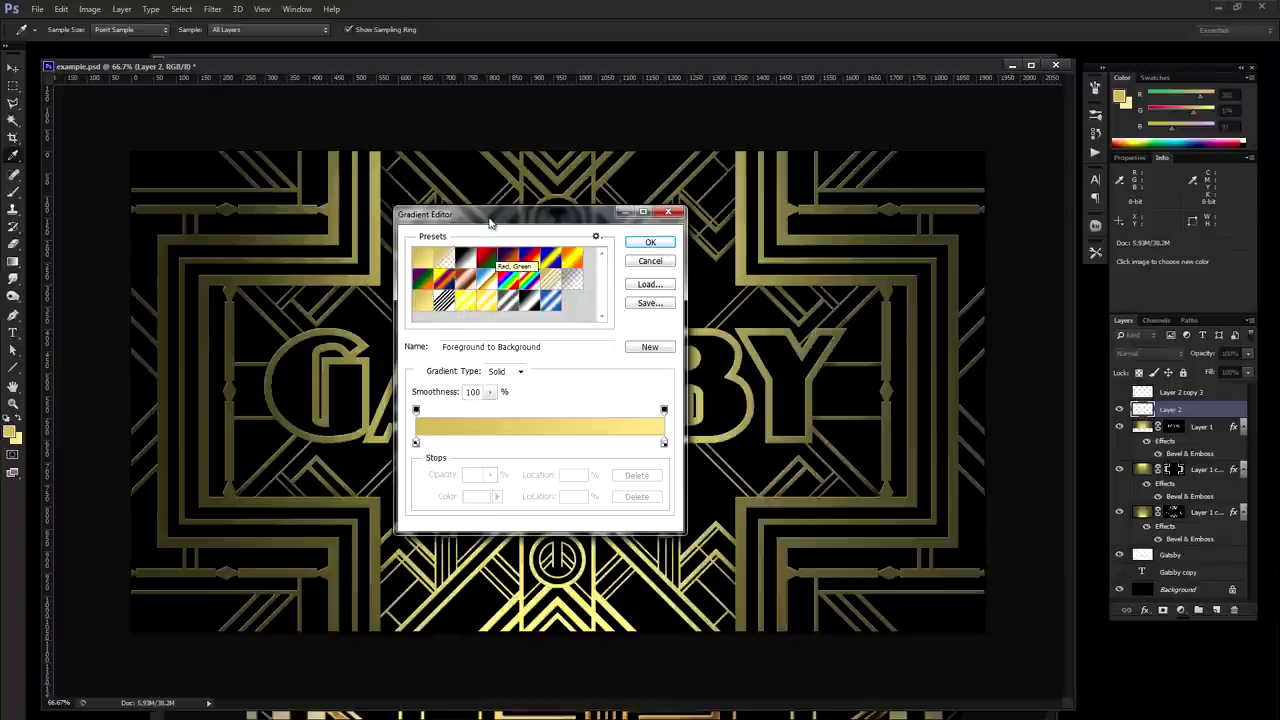
left_click_drag(490, 214, 508, 208)
left_click(667, 279)
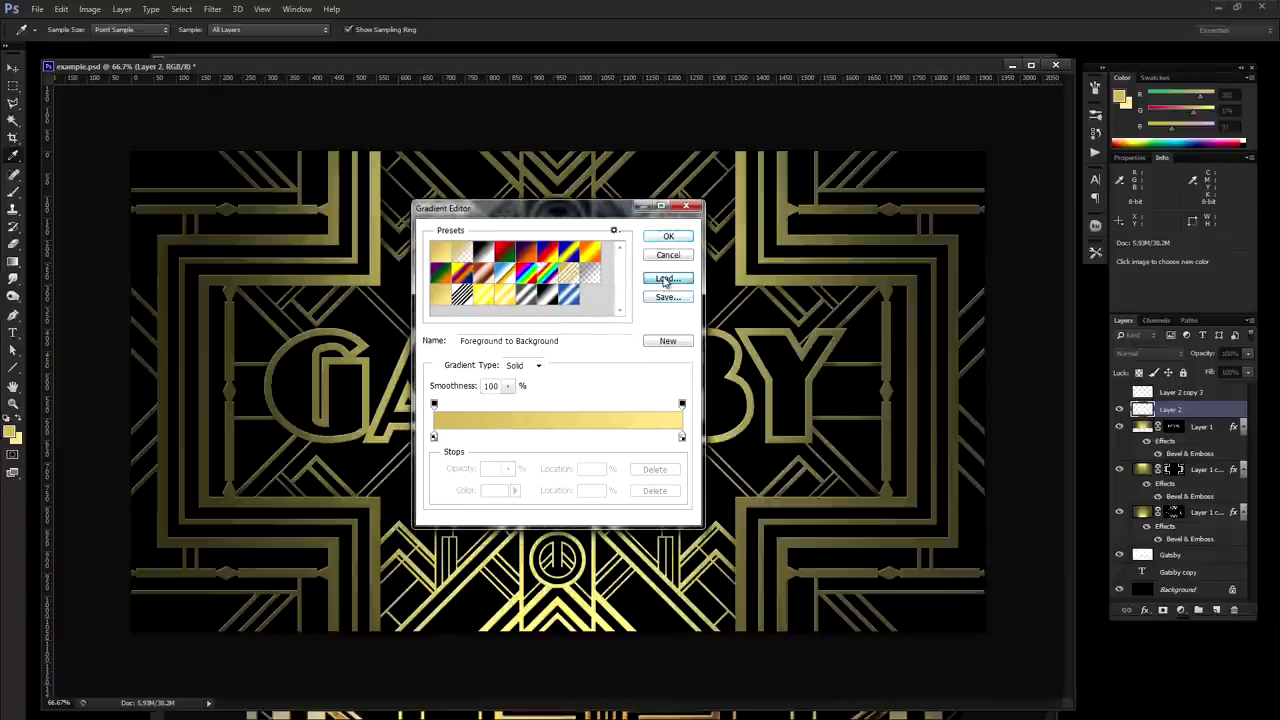
left_click(838, 551)
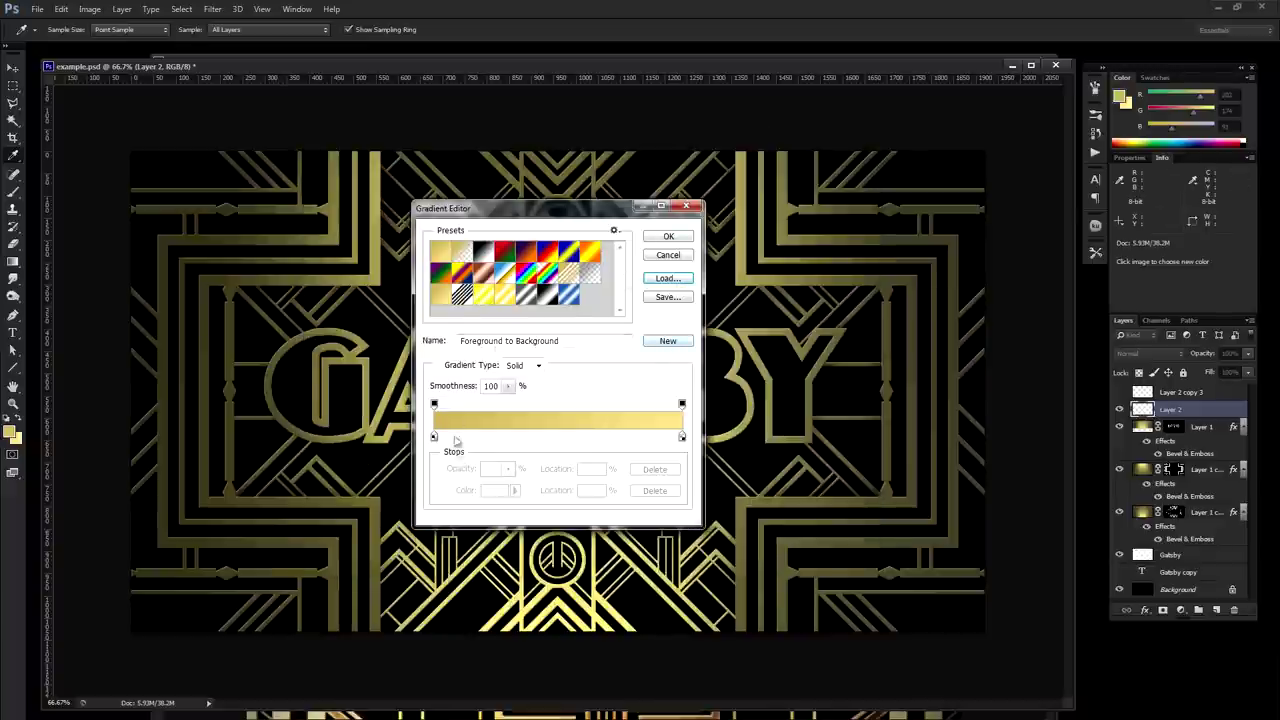
left_click(671, 256)
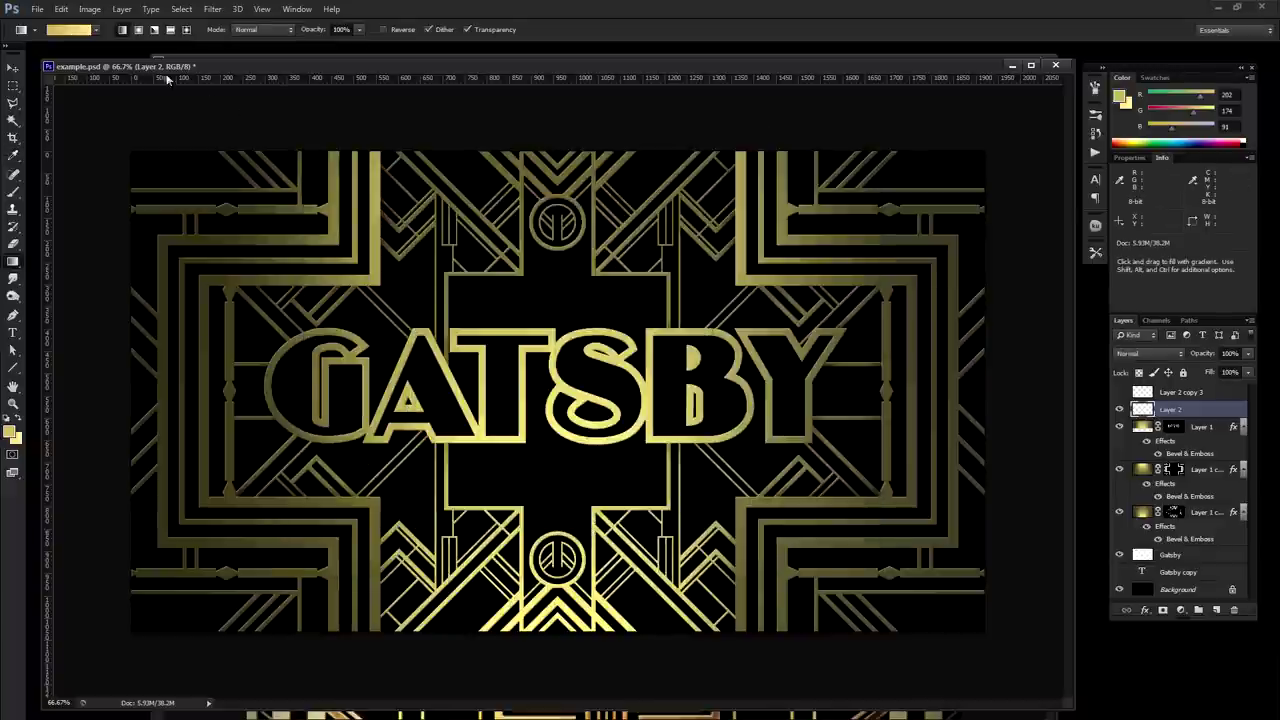
left_click(94, 29)
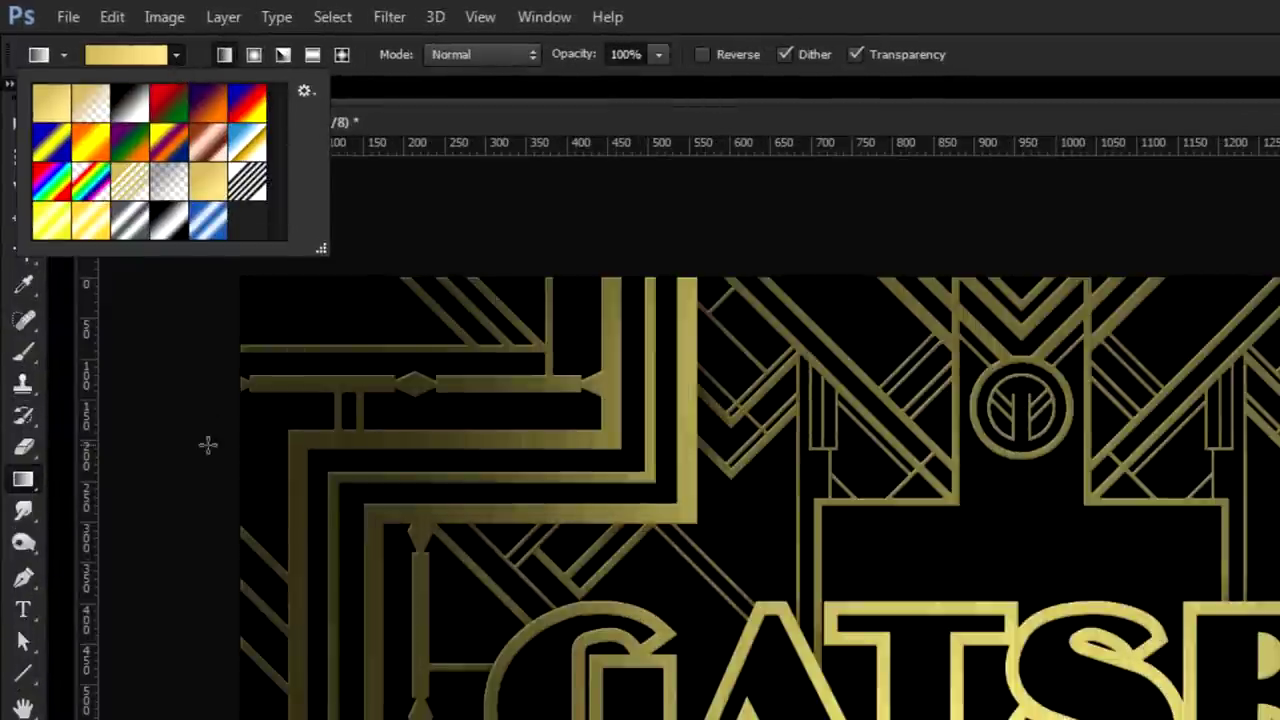
left_click(176, 55)
left_click(176, 55)
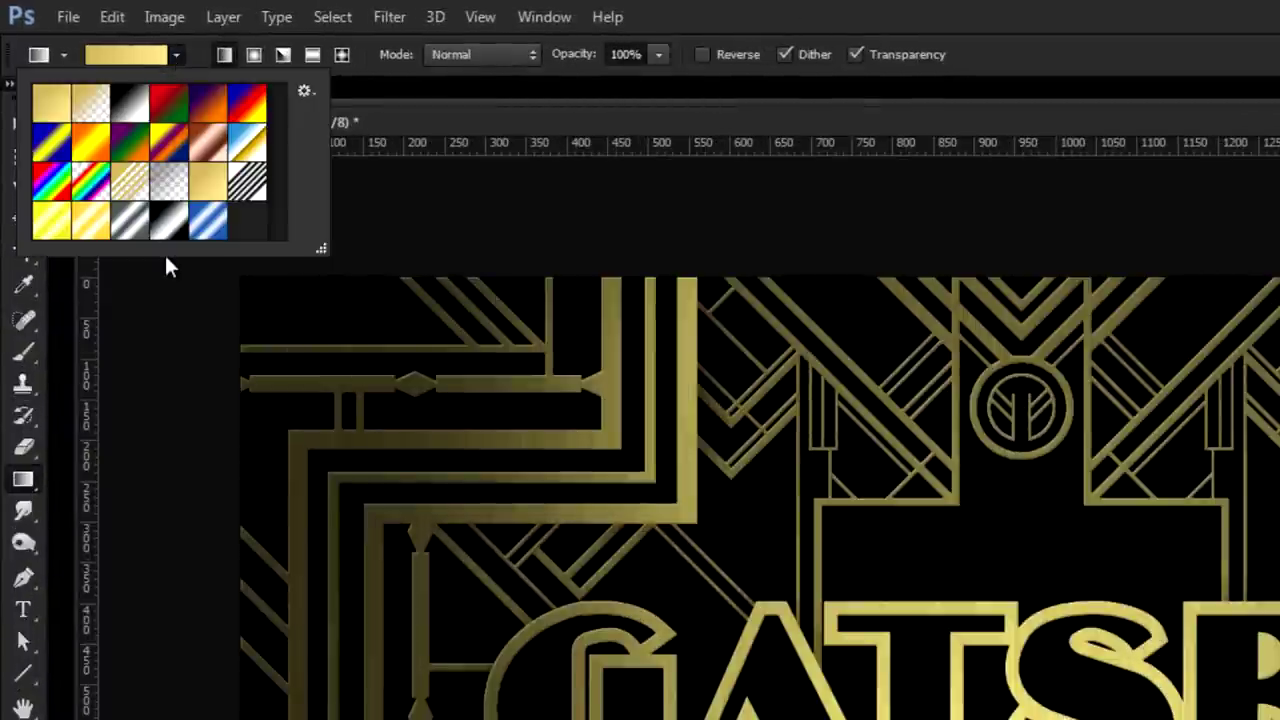
left_click(305, 91)
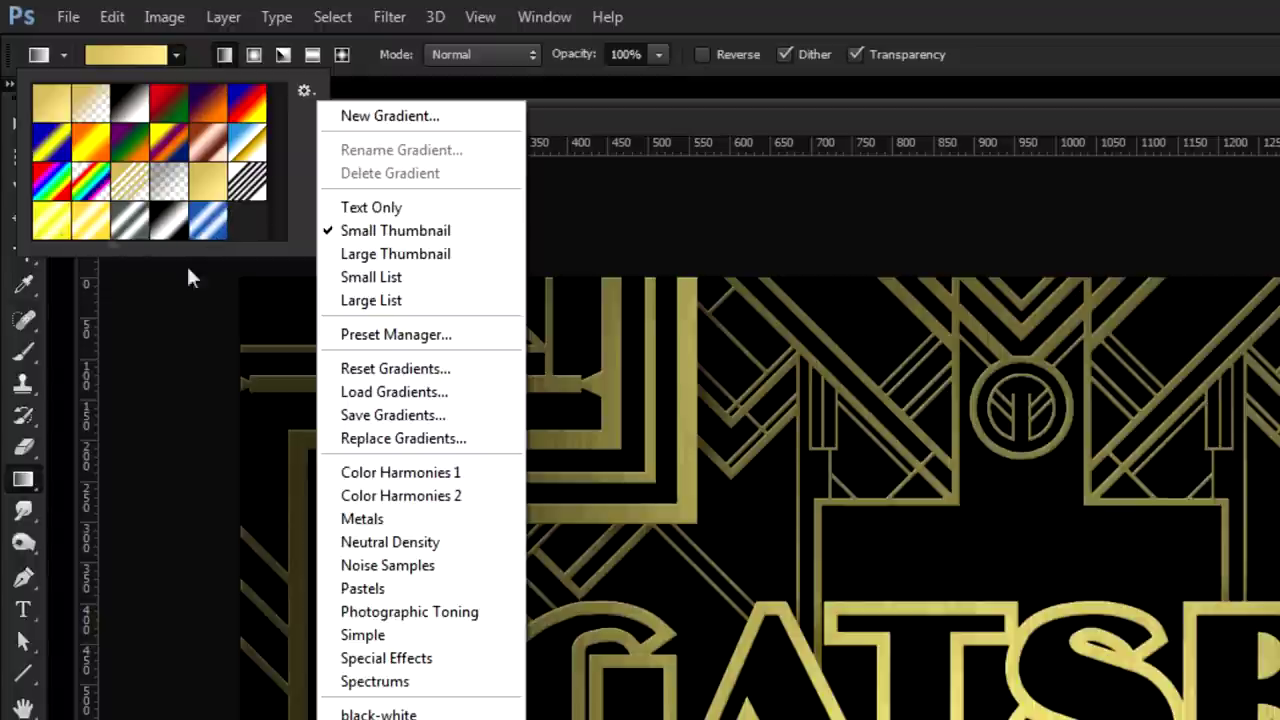
key("Escape")
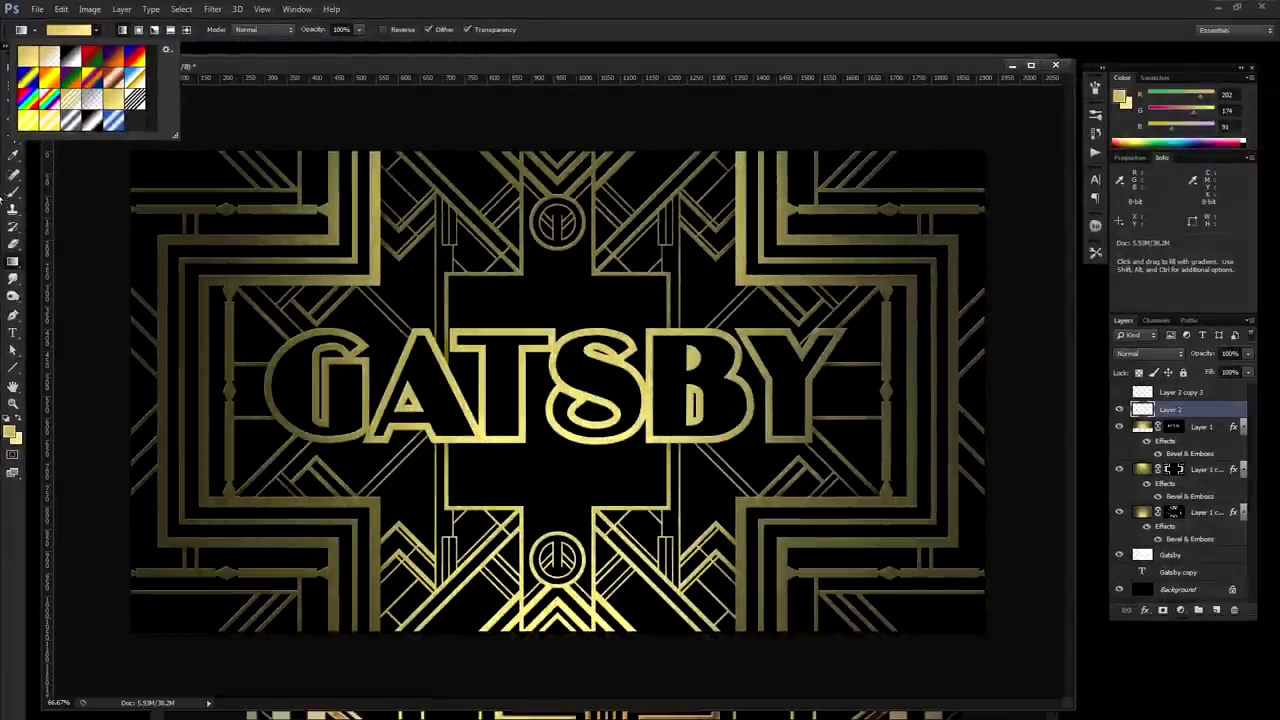
Fill Layer 2 with the yellow-and-white striped linear gradient preset, running diagonally from the canvas's upper-left to its lower-right corner.
left_click(50, 121)
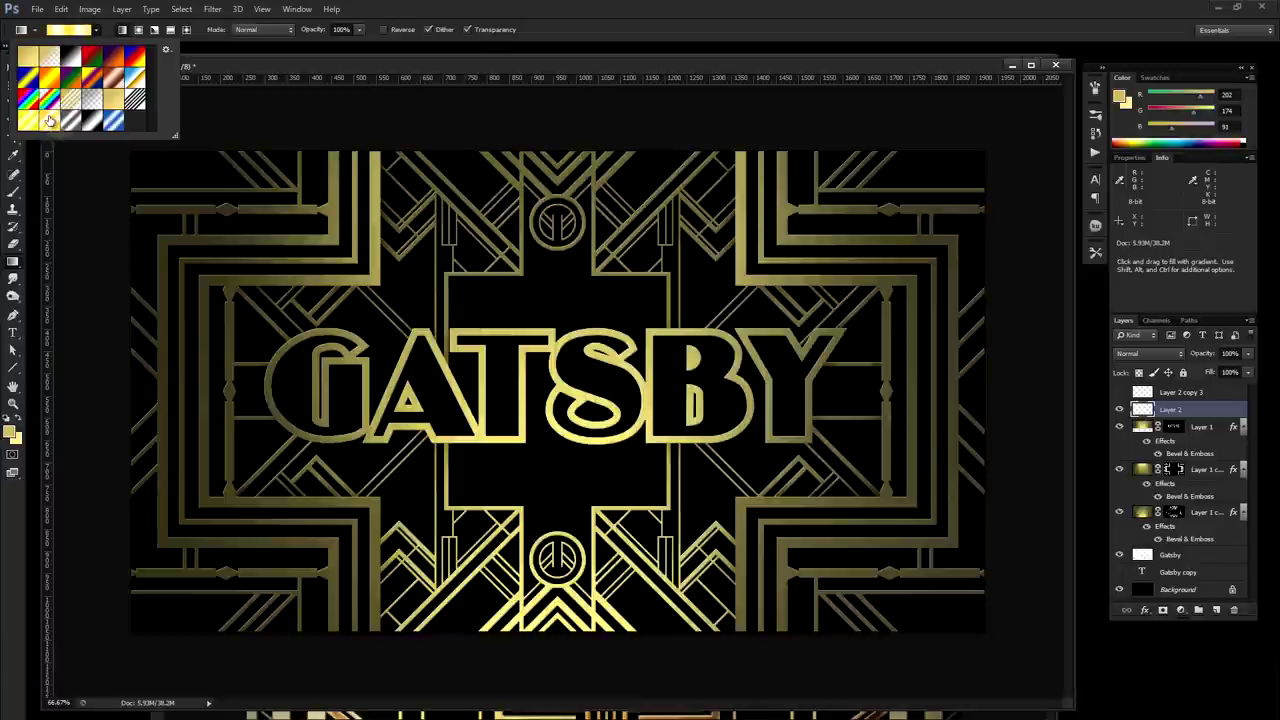
left_click(70, 29)
left_click(434, 437)
left_click(491, 490)
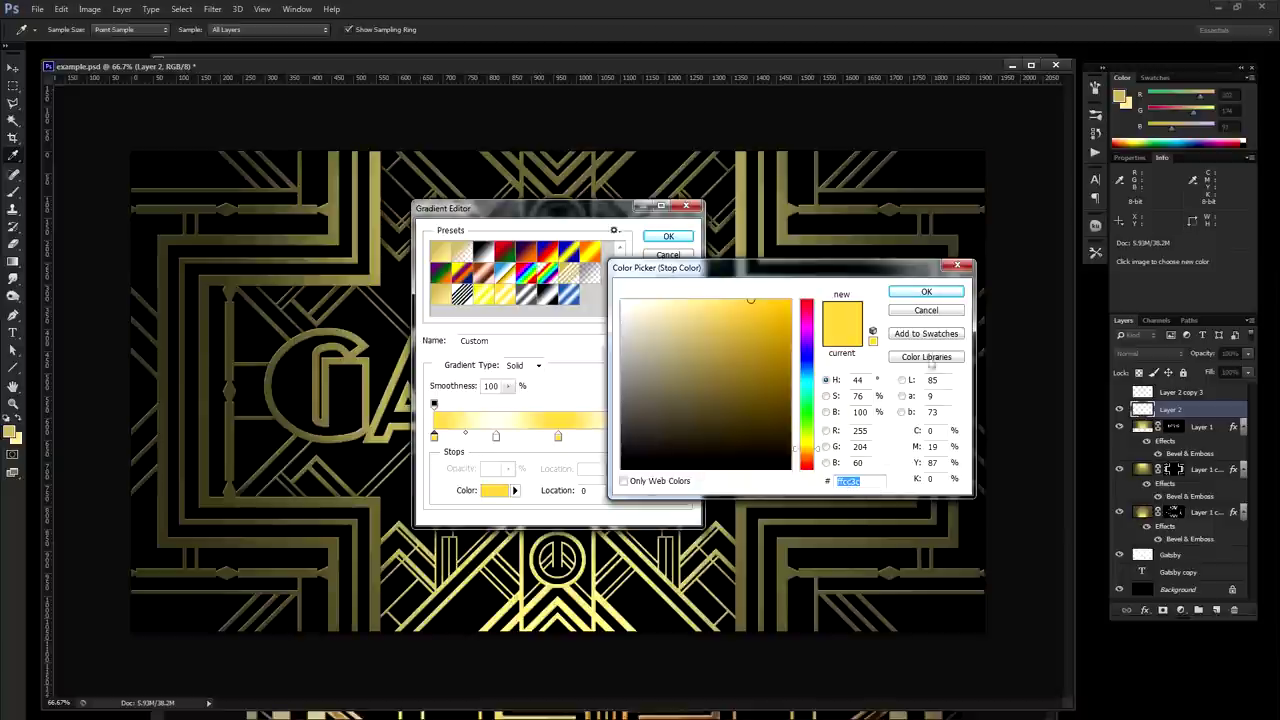
left_click(926, 293)
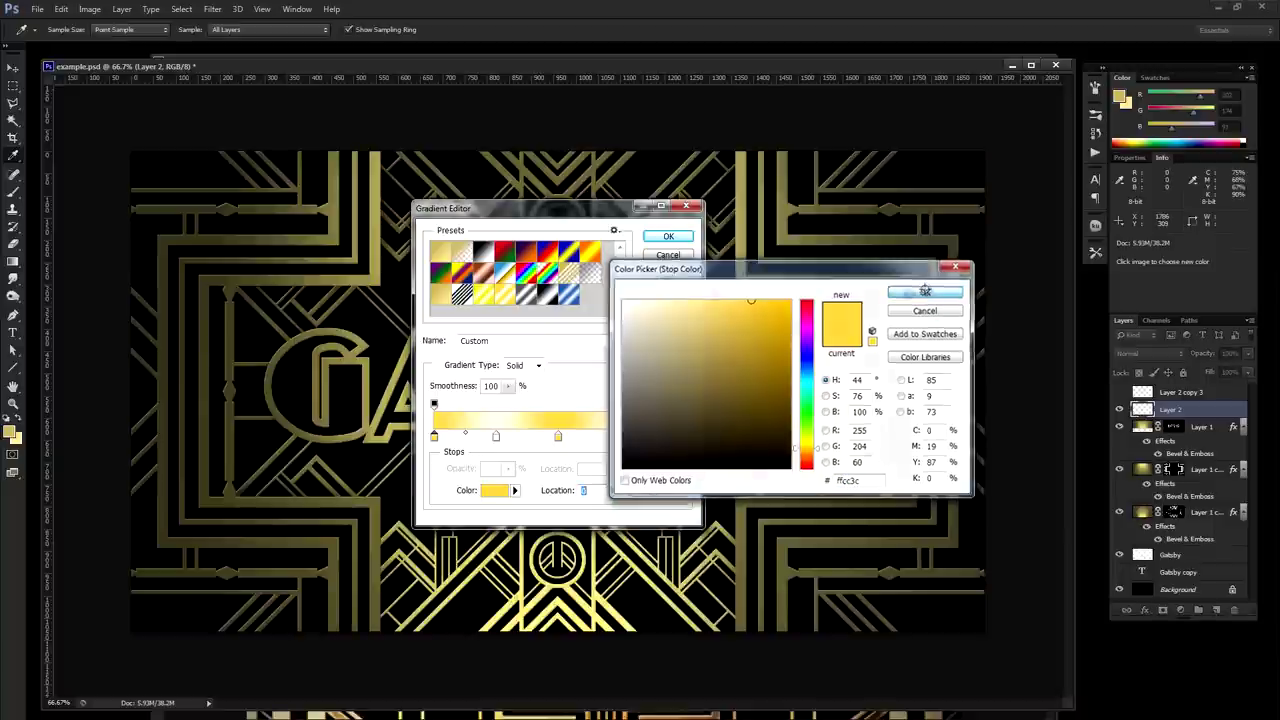
left_click(668, 237)
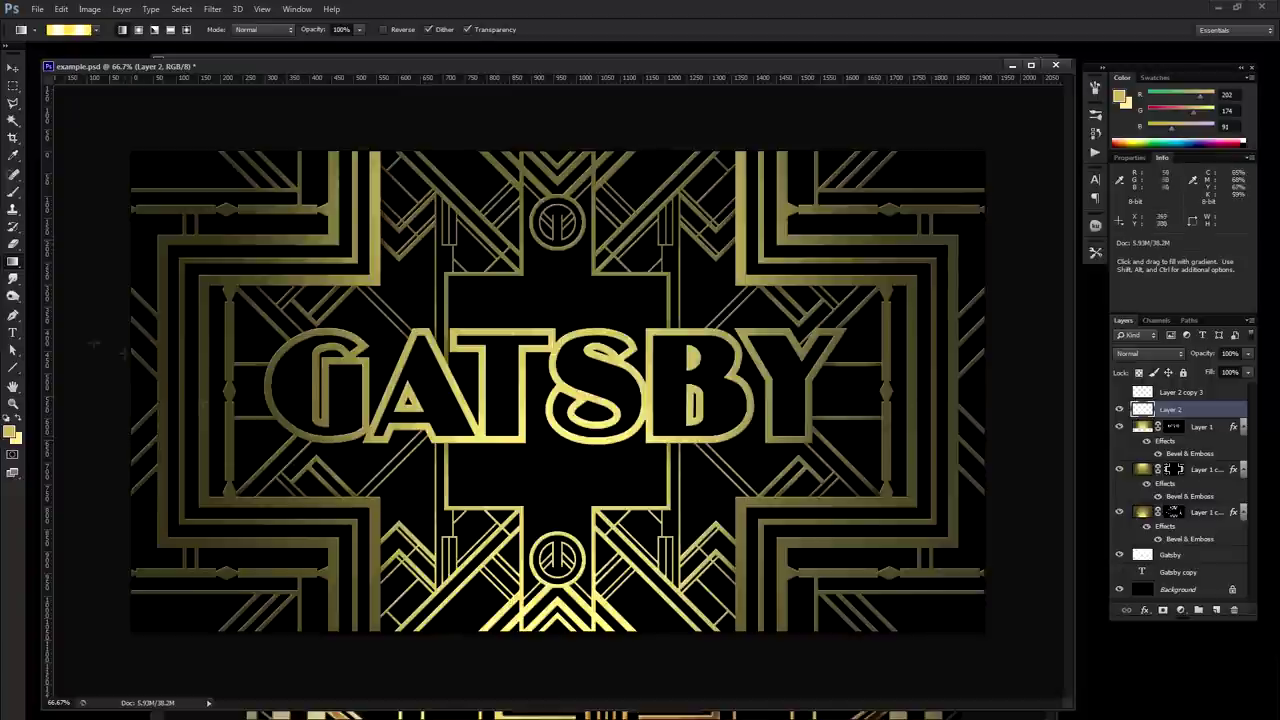
left_click_drag(118, 145, 1008, 643)
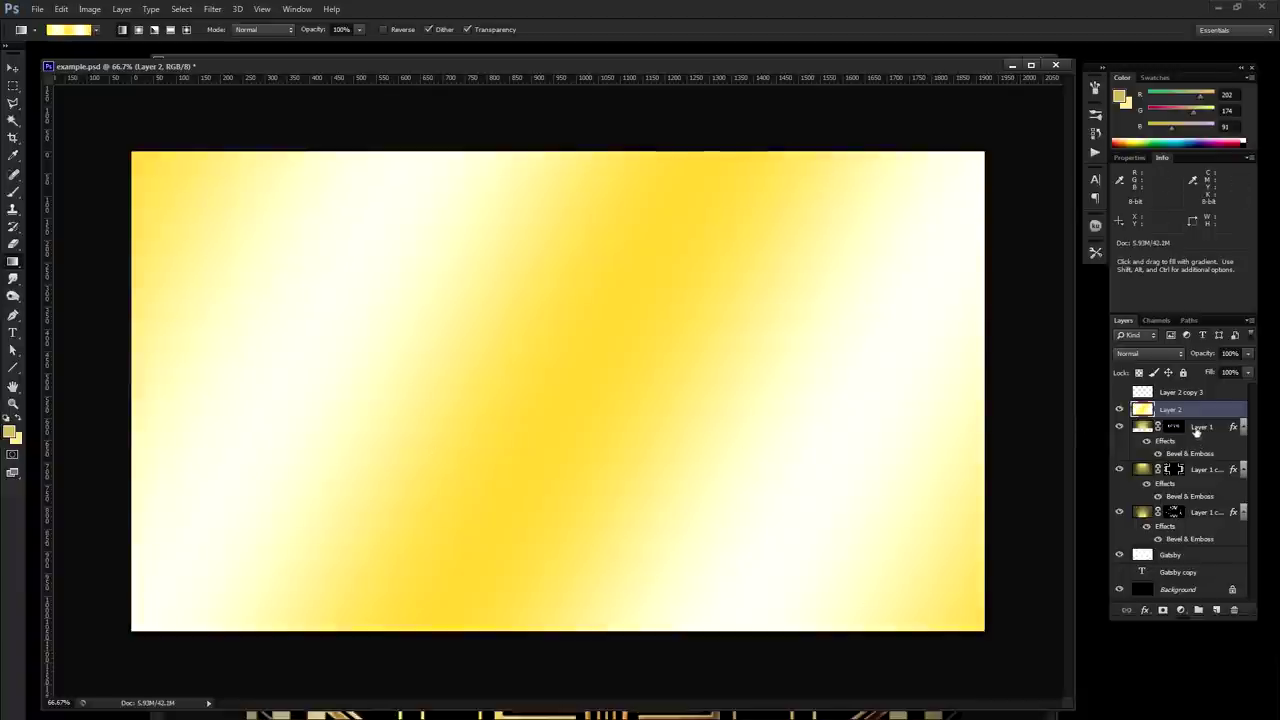
Set Layer 2's blend mode to Soft Light and its opacity to 51%.
left_click(1177, 355)
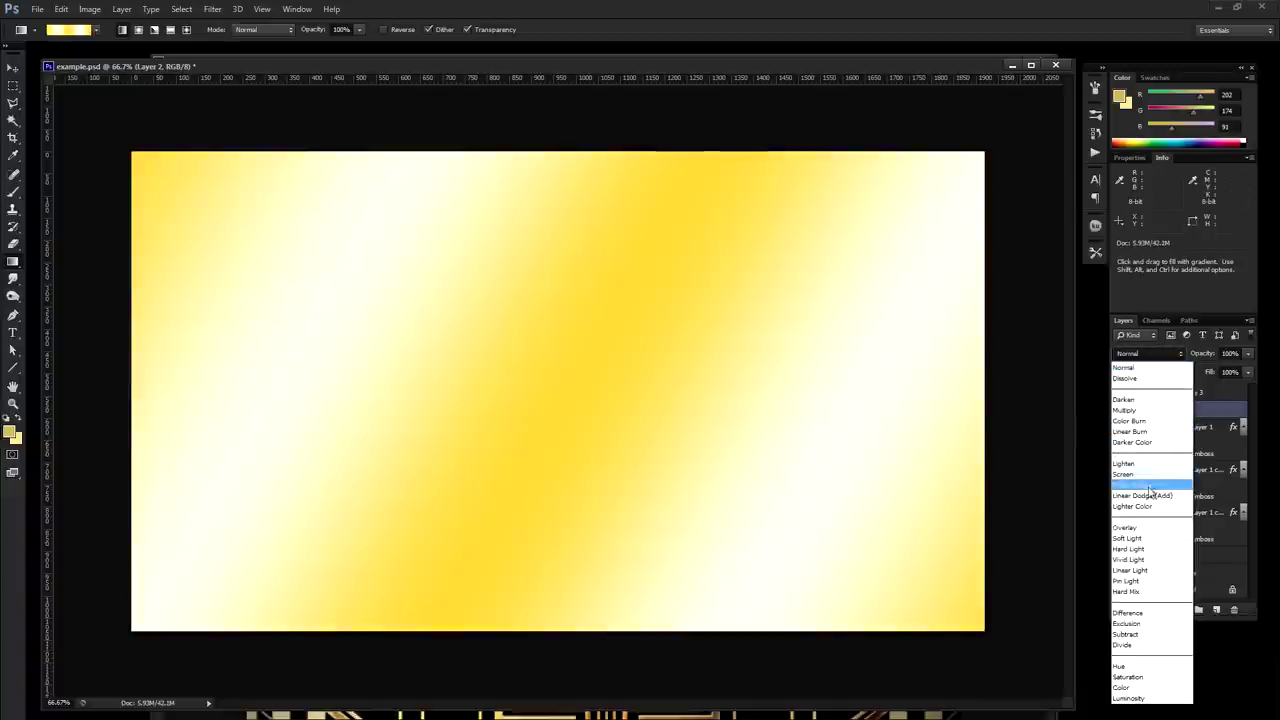
left_click(1140, 539)
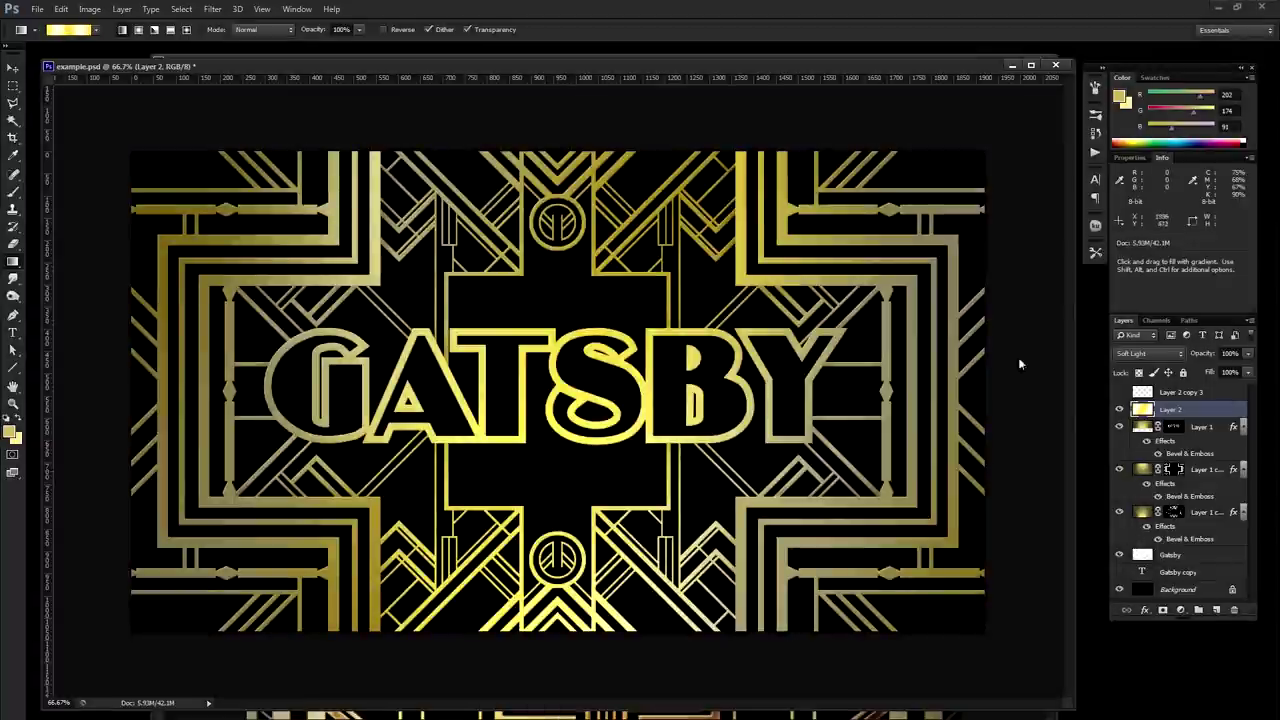
left_click(1247, 354)
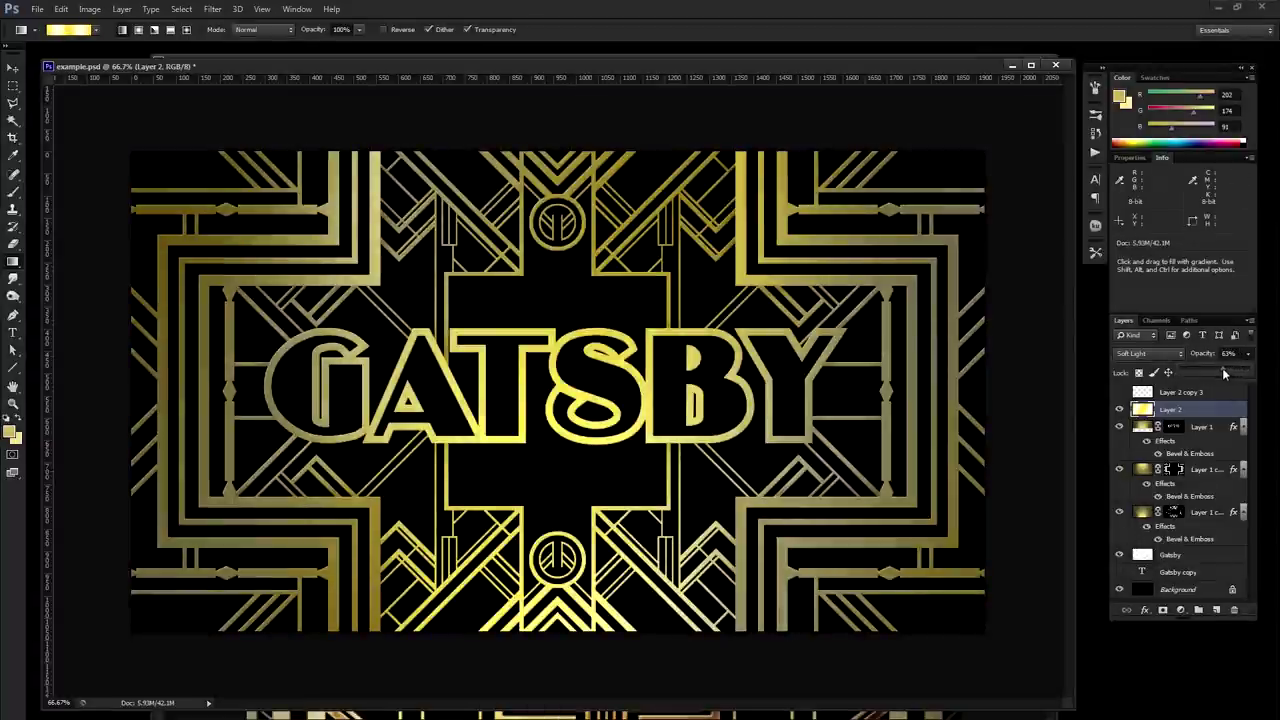
left_click_drag(1219, 369, 1215, 369)
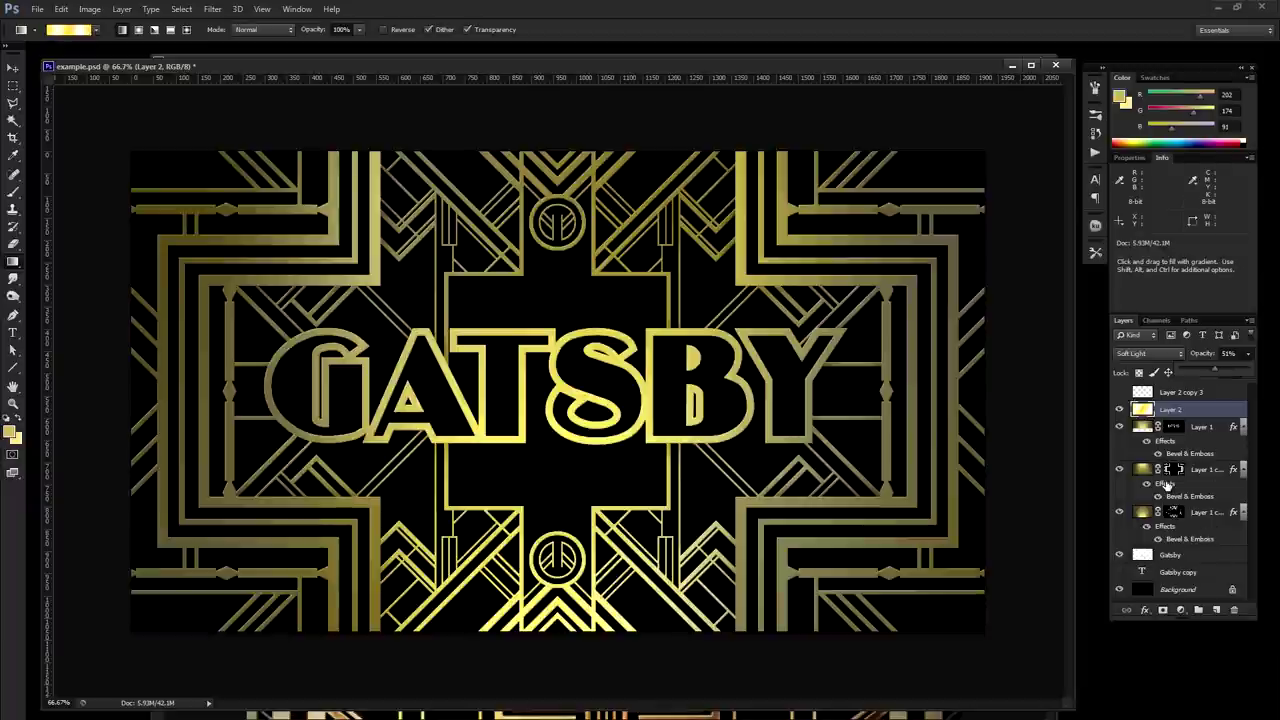
Mask Layer 2 with a selection loaded from the Gatsby layer's outlines and save the document.
left_click(1143, 557, "ctrl")
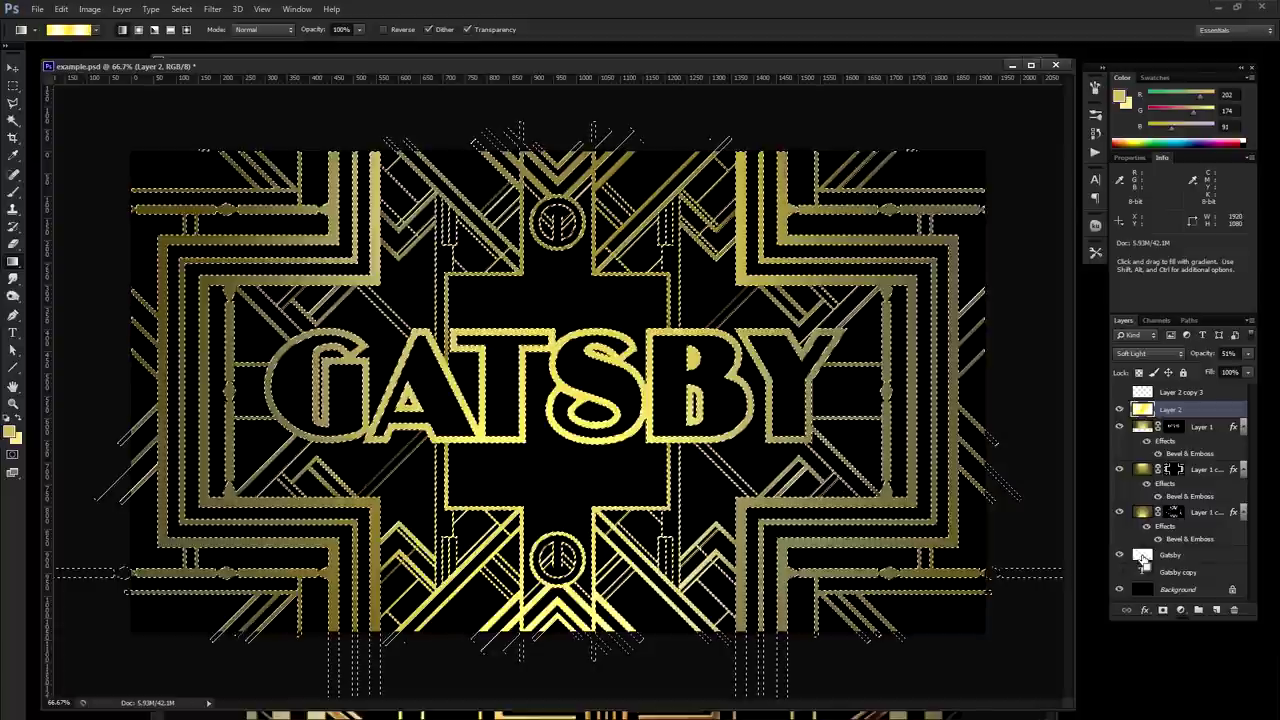
left_click(1163, 611)
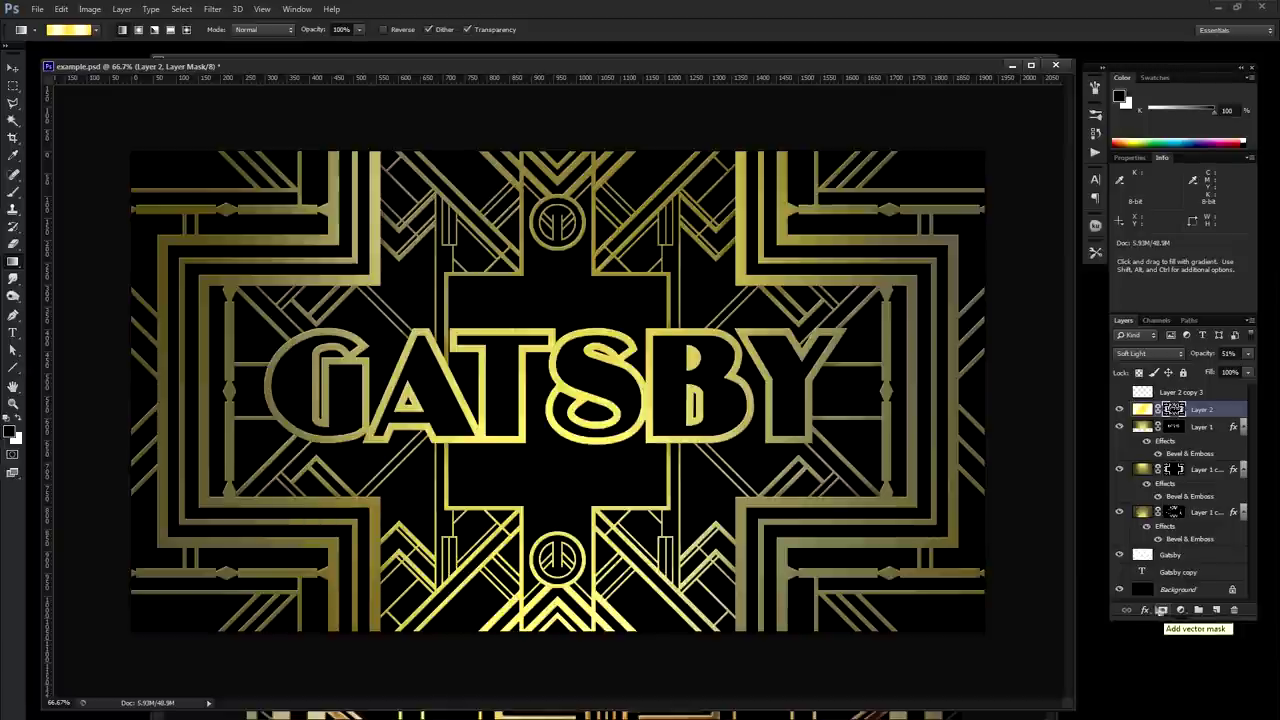
key("ctrl")
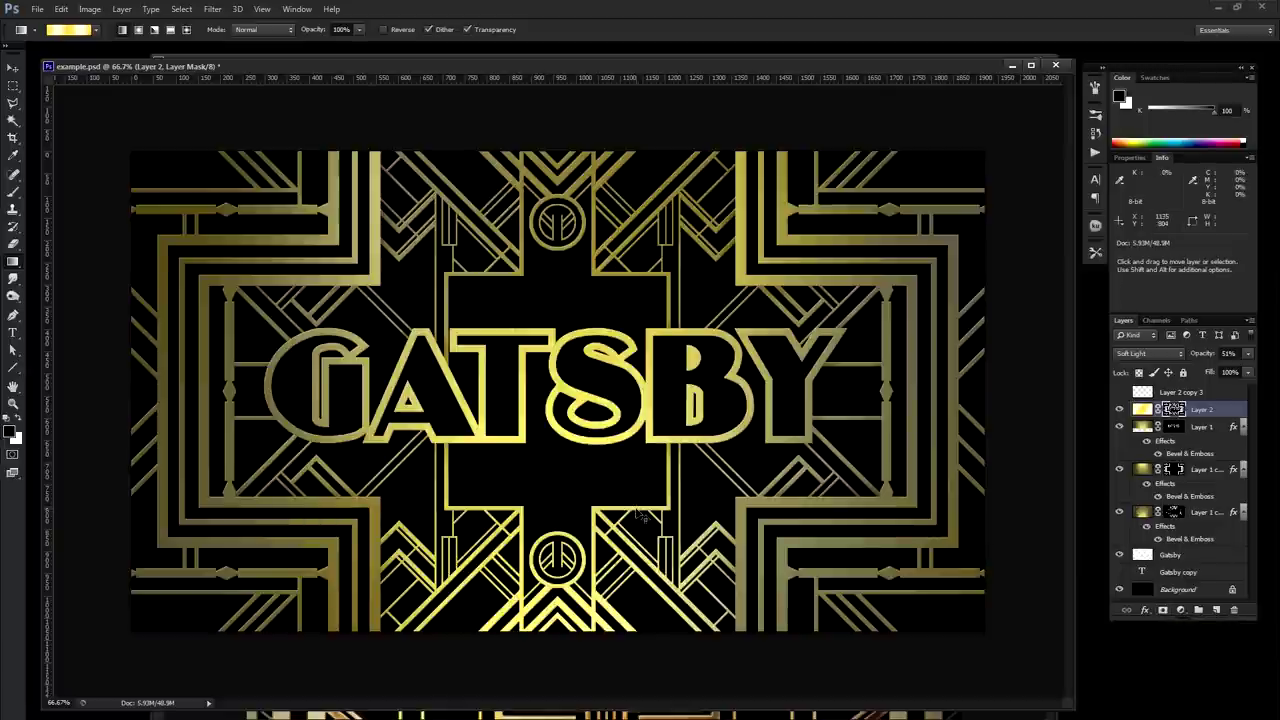
key("ctrl+s")
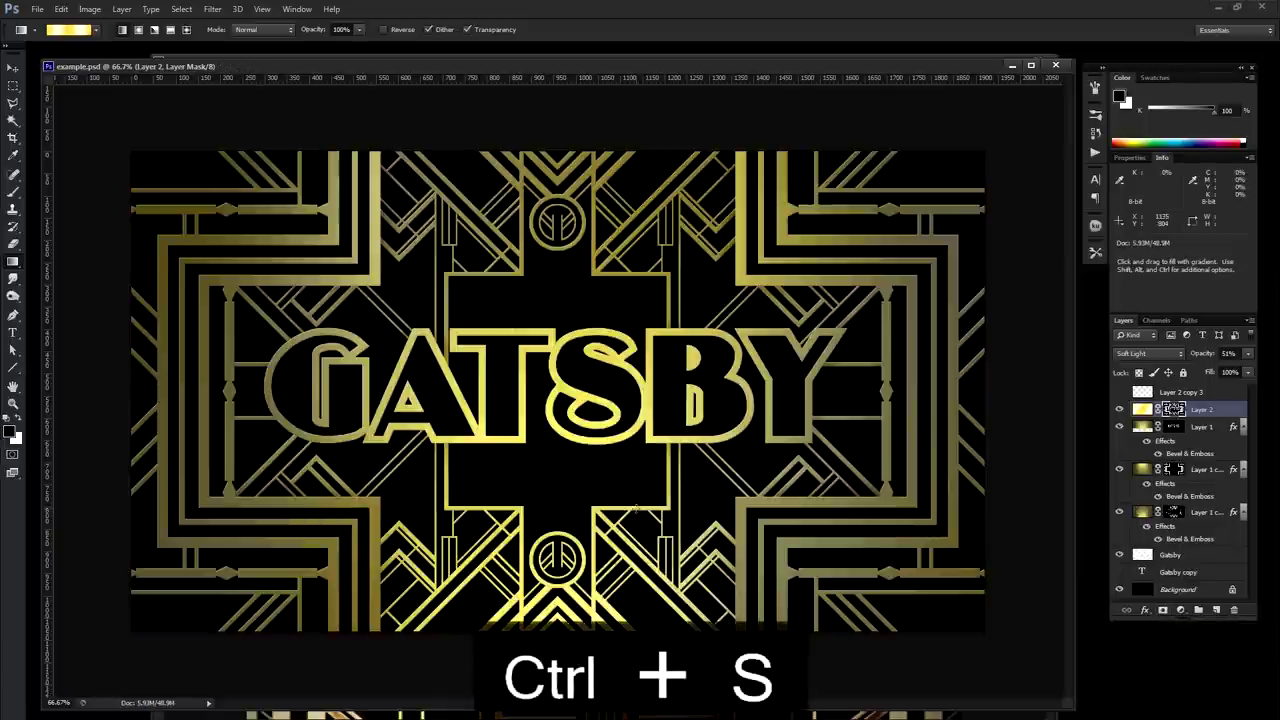
Try the Overlay blend mode on Layer 2, restore Soft Light and save the document.
key("v")
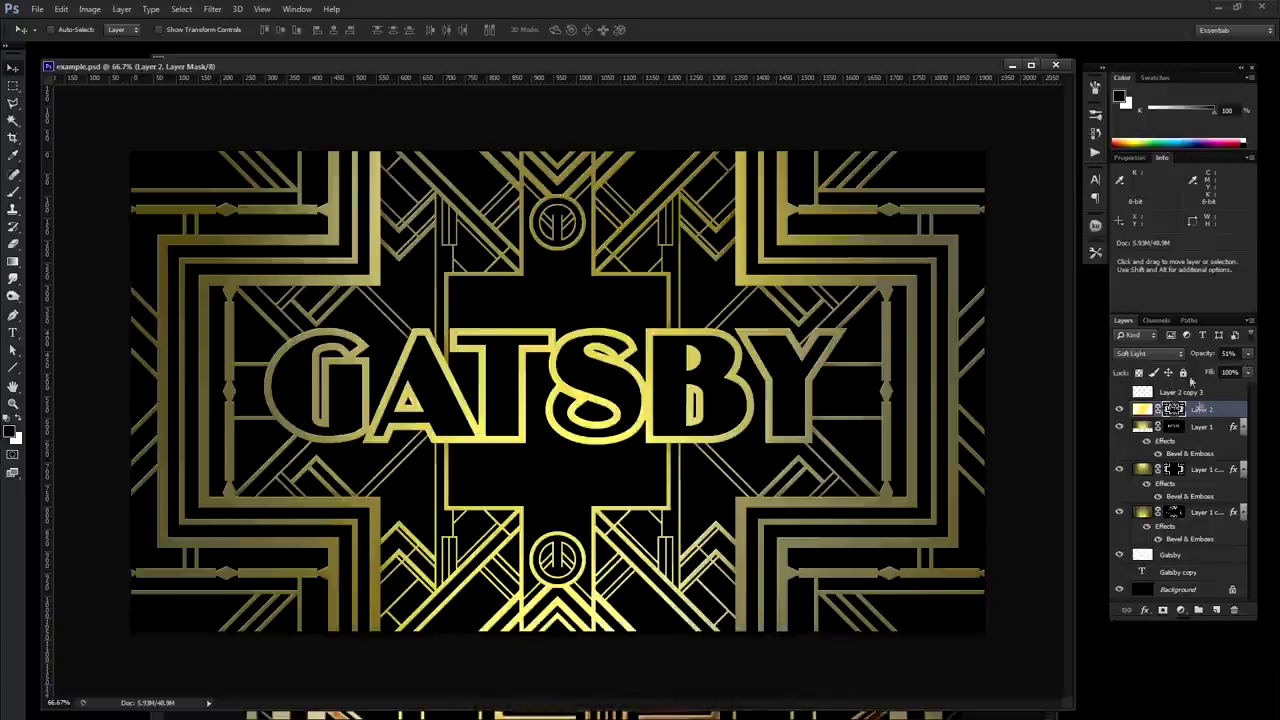
left_click(1150, 353)
left_click(1149, 530)
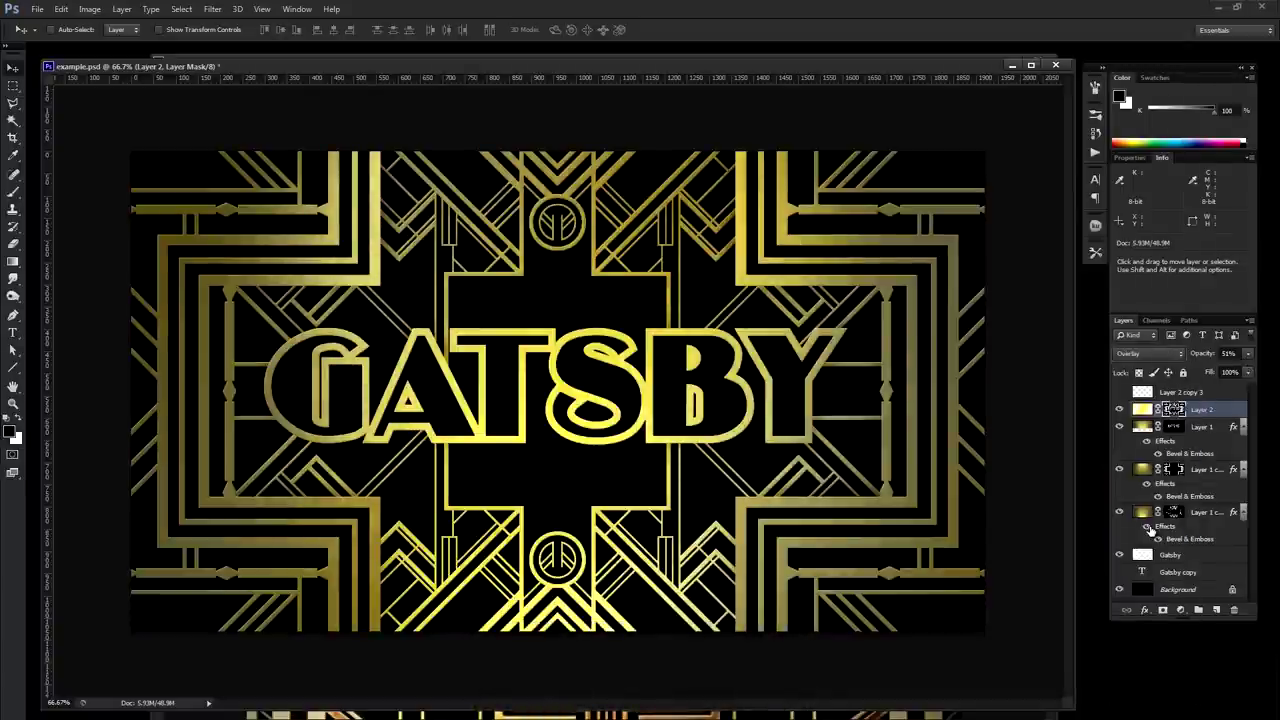
left_click(1148, 353)
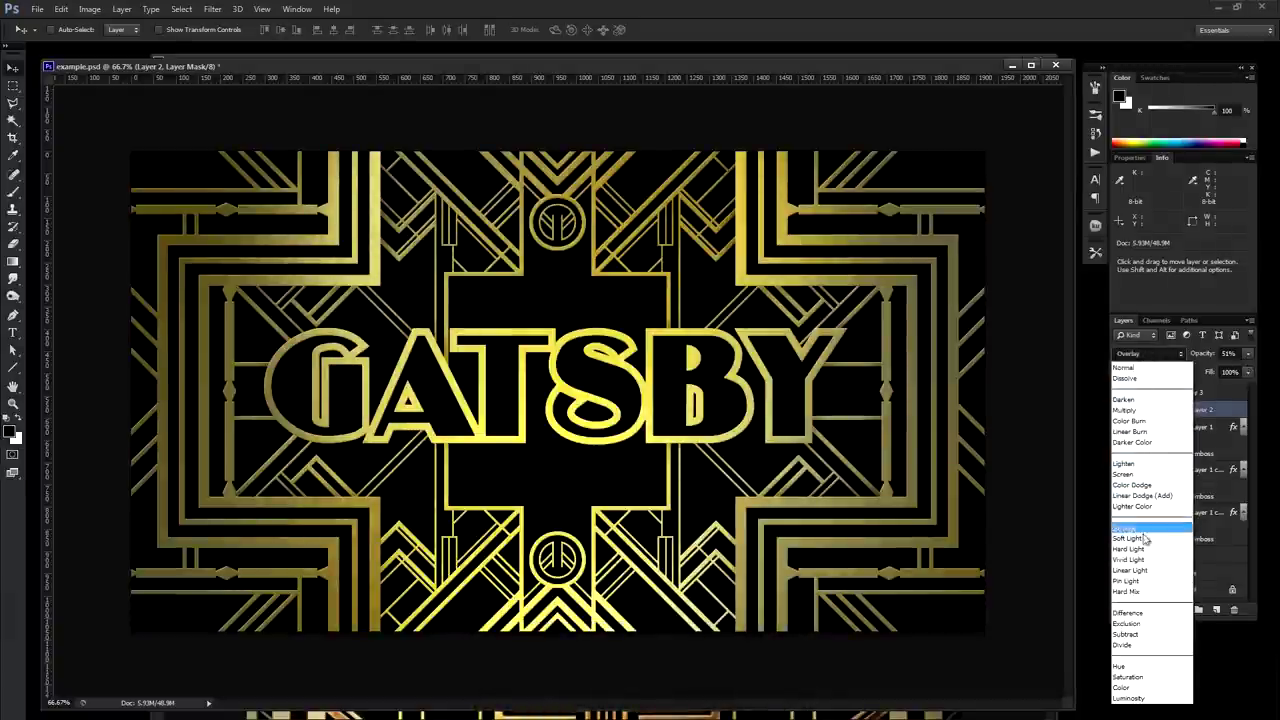
left_click(1145, 539)
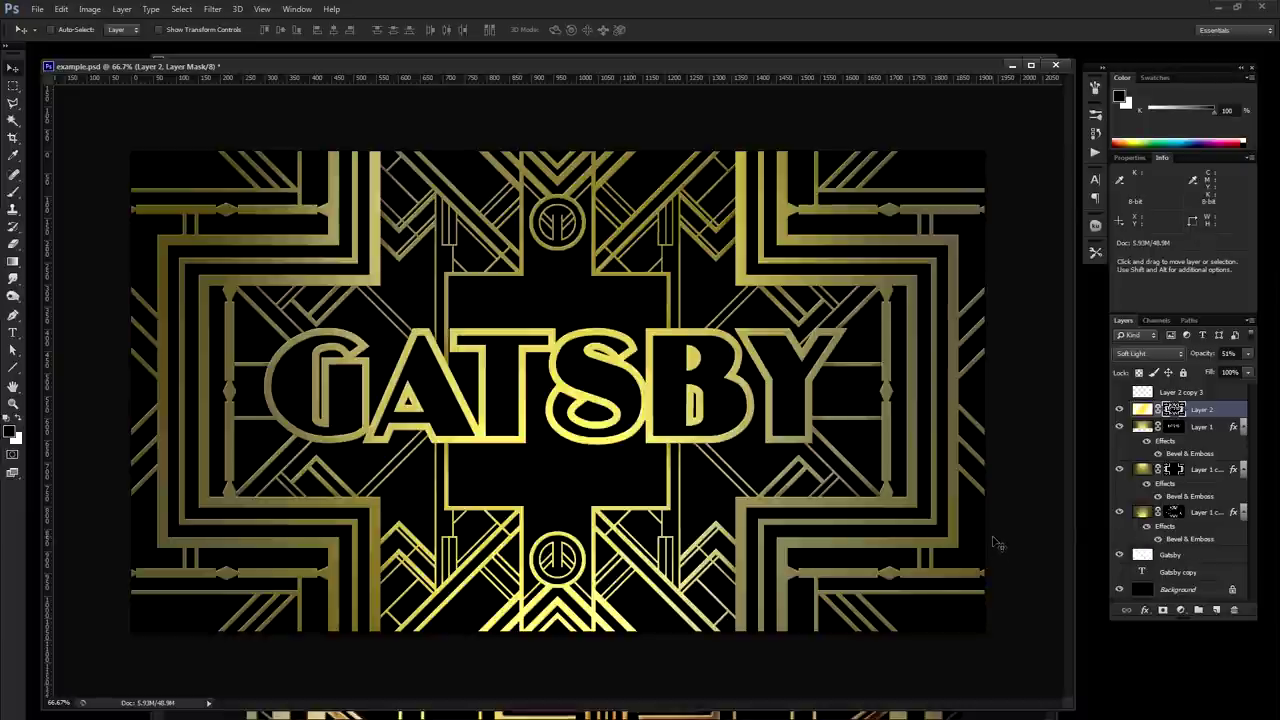
key("ctrl+s")
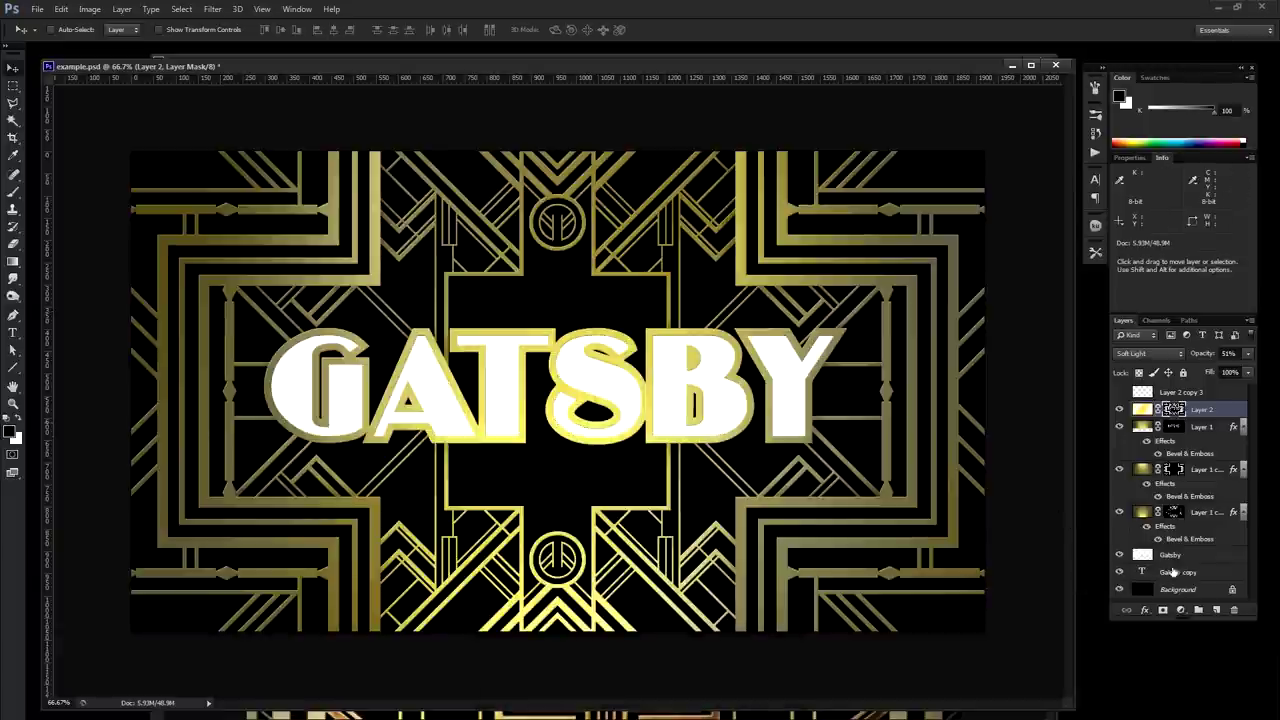
left_click(1180, 556)
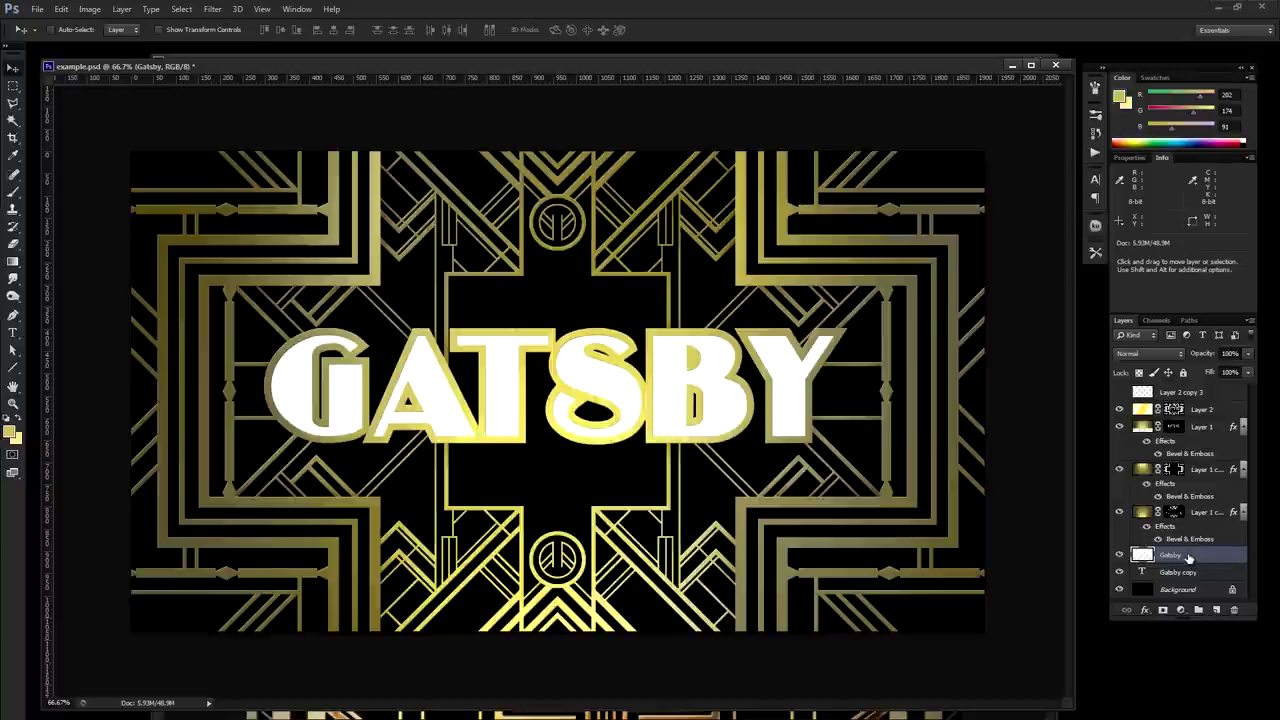
left_click(1145, 611)
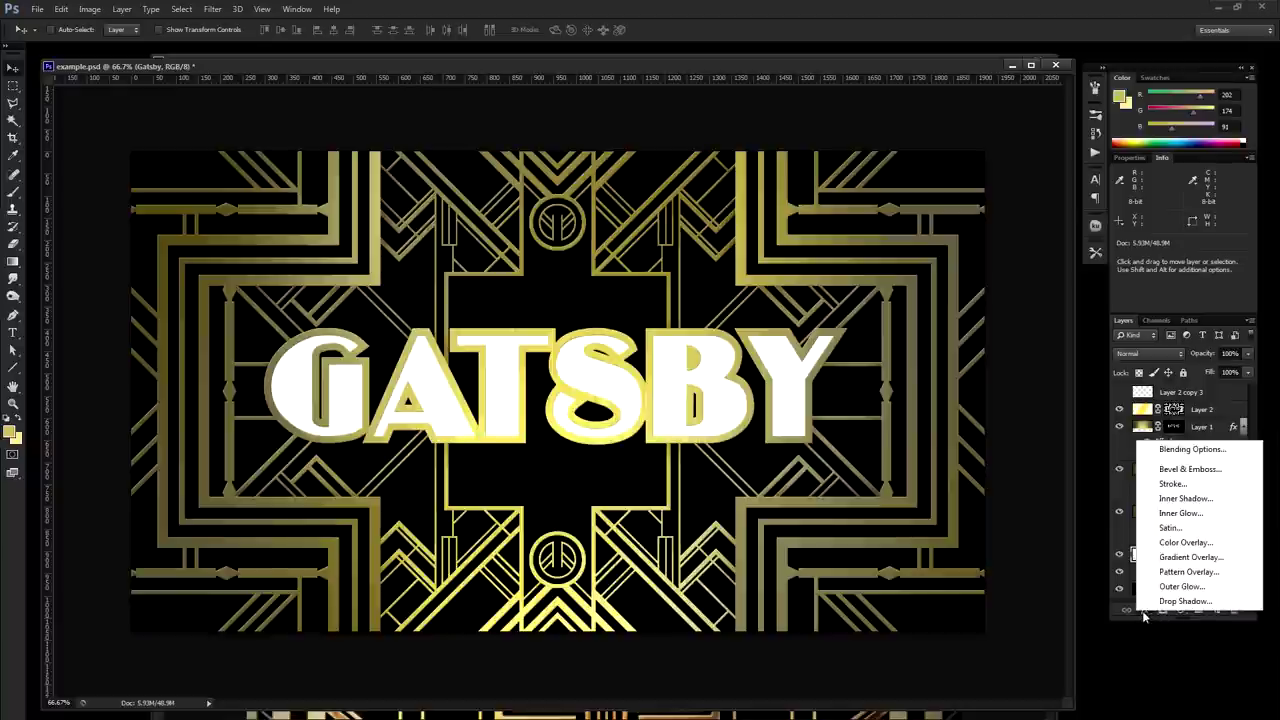
left_click(1182, 559)
mouse_move(876, 203)
left_mouse_down()
mouse_move(907, 239)
mouse_move(941, 249)
mouse_move(688, 223)
mouse_move(870, 217)
left_mouse_up()
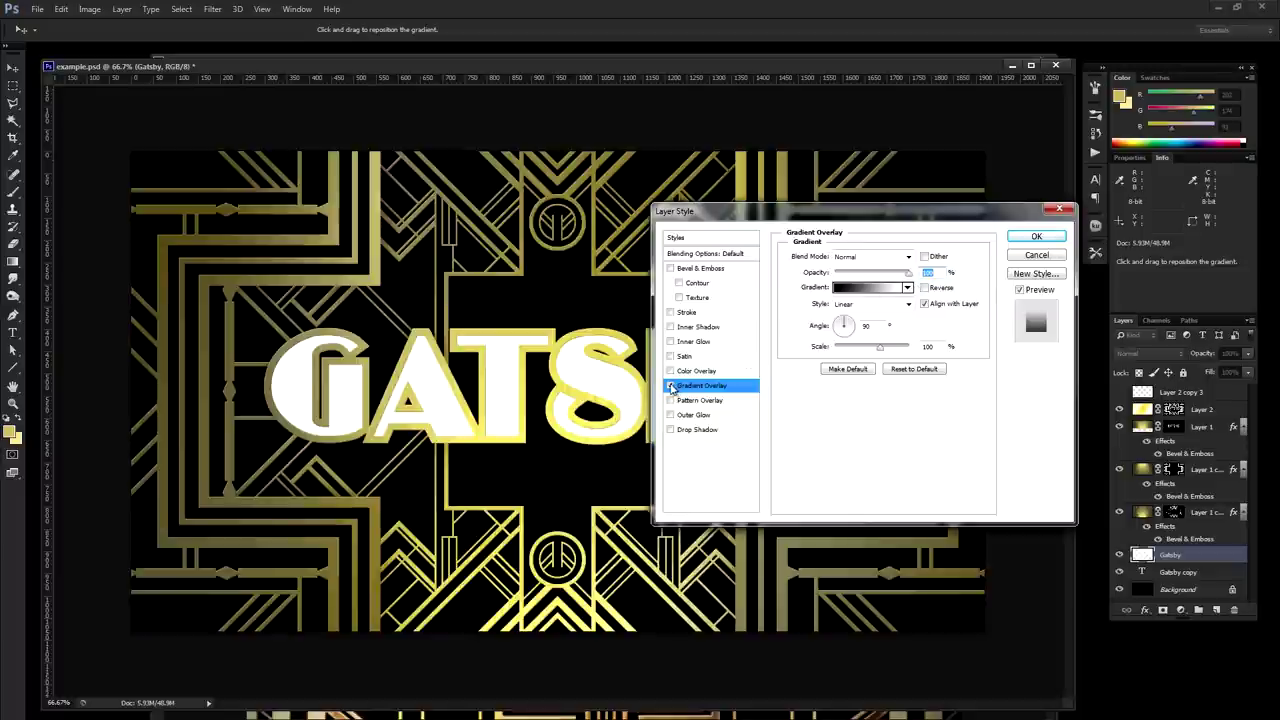
key("space")
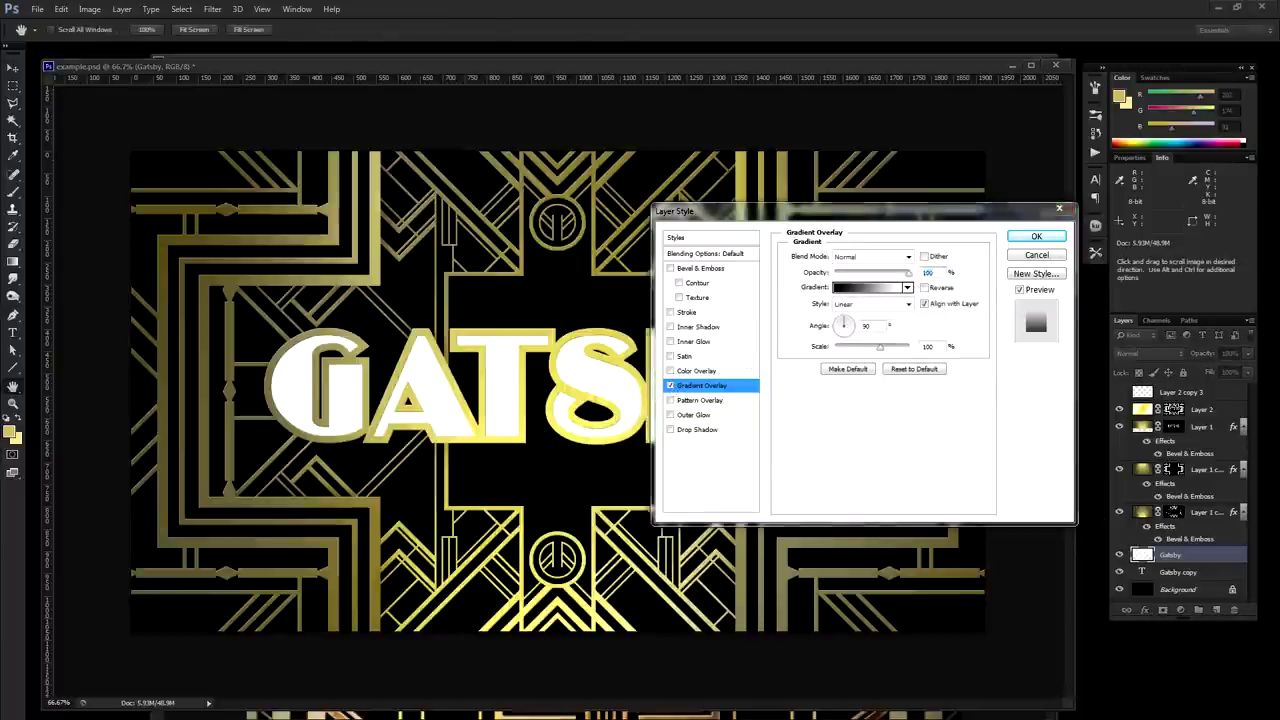
key("Escape")
Add a Gradient Overlay to the Gatsby copy text layer and open its black-to-white gradient for editing.
left_click(1178, 574)
left_click(1148, 609)
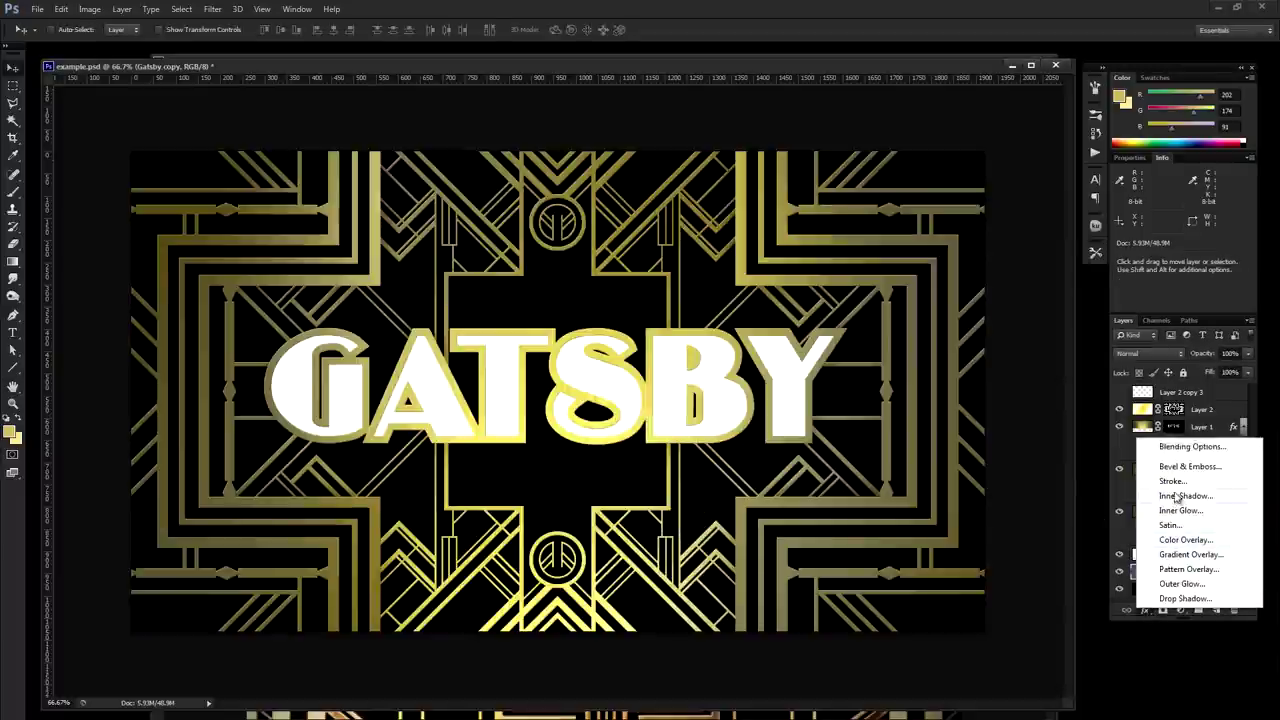
left_click(1185, 555)
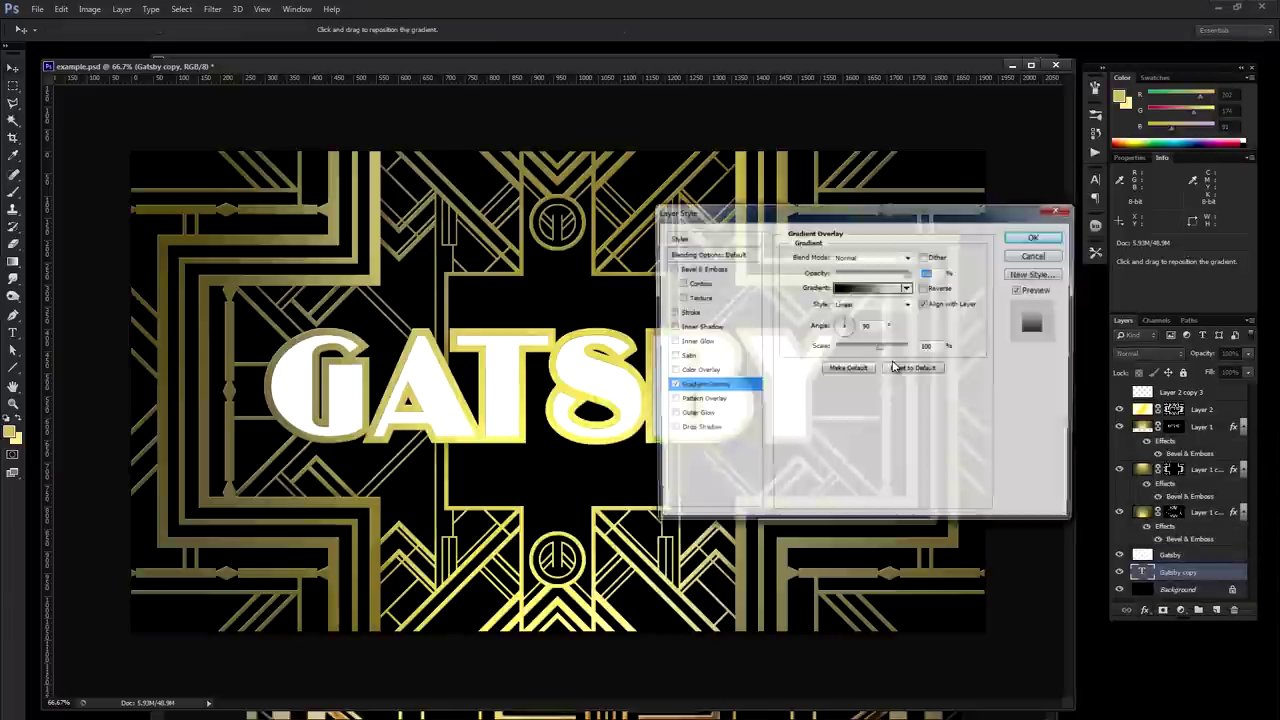
left_click_drag(780, 213, 870, 106)
left_click(982, 184)
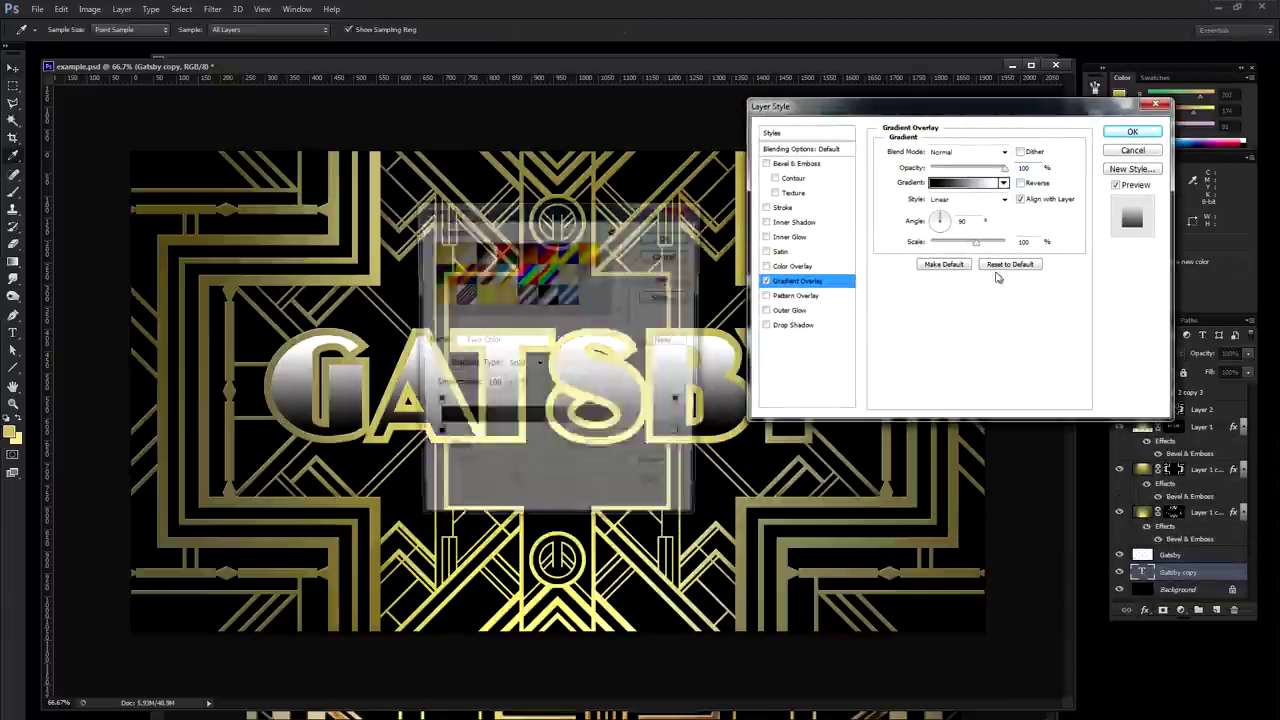
left_click_drag(500, 211, 871, 152)
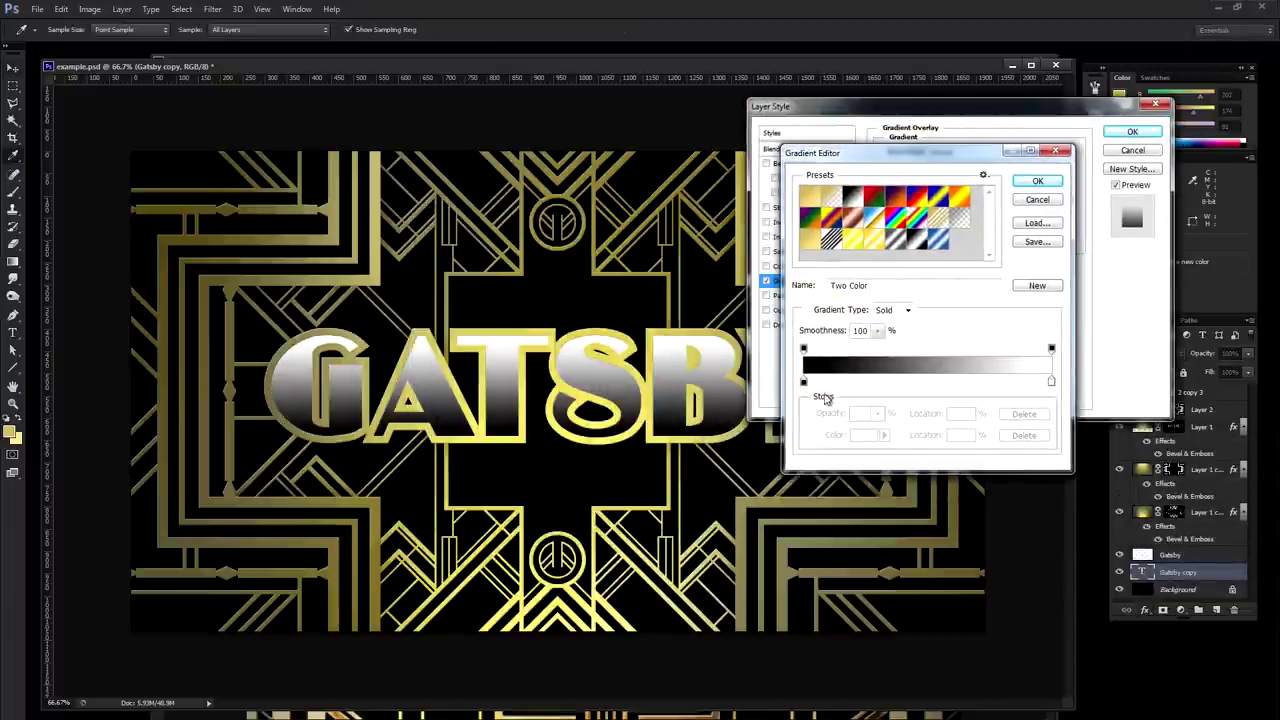
Move the gradient's black stop to 56% and recolour it light grey #cbcbcb.
left_click_drag(806, 388, 943, 384)
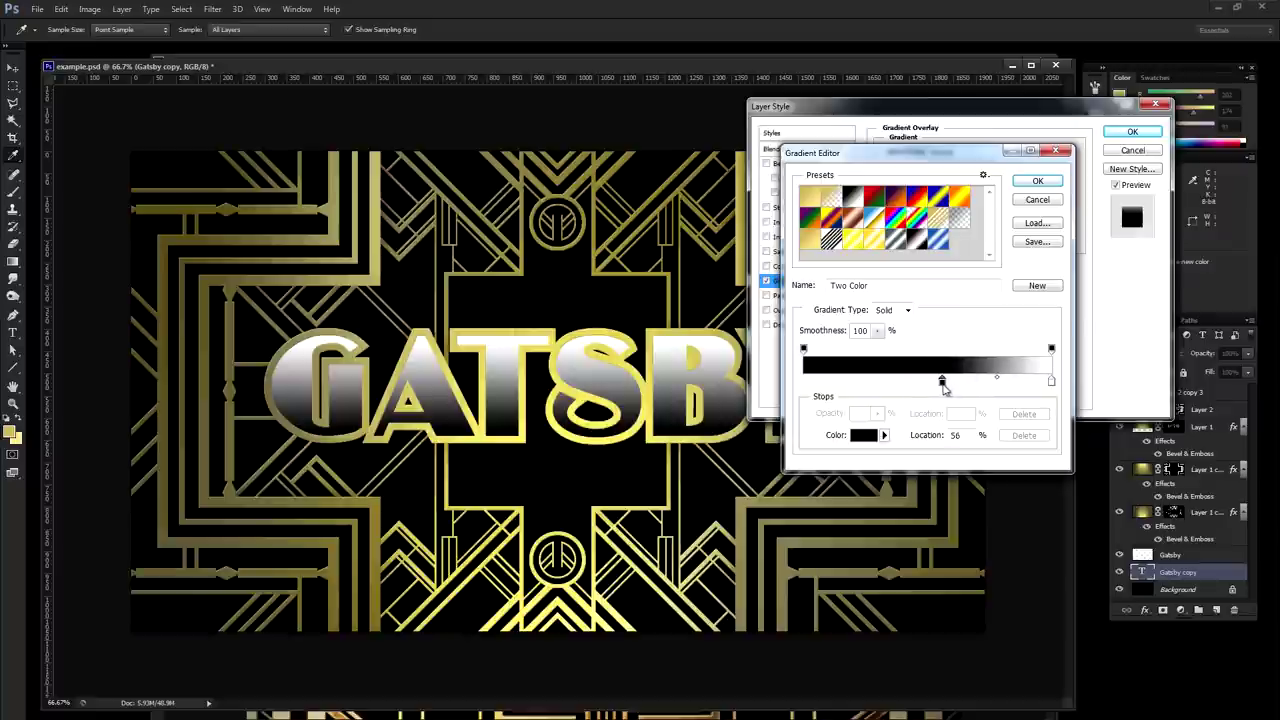
left_click(866, 436)
left_click(620, 330)
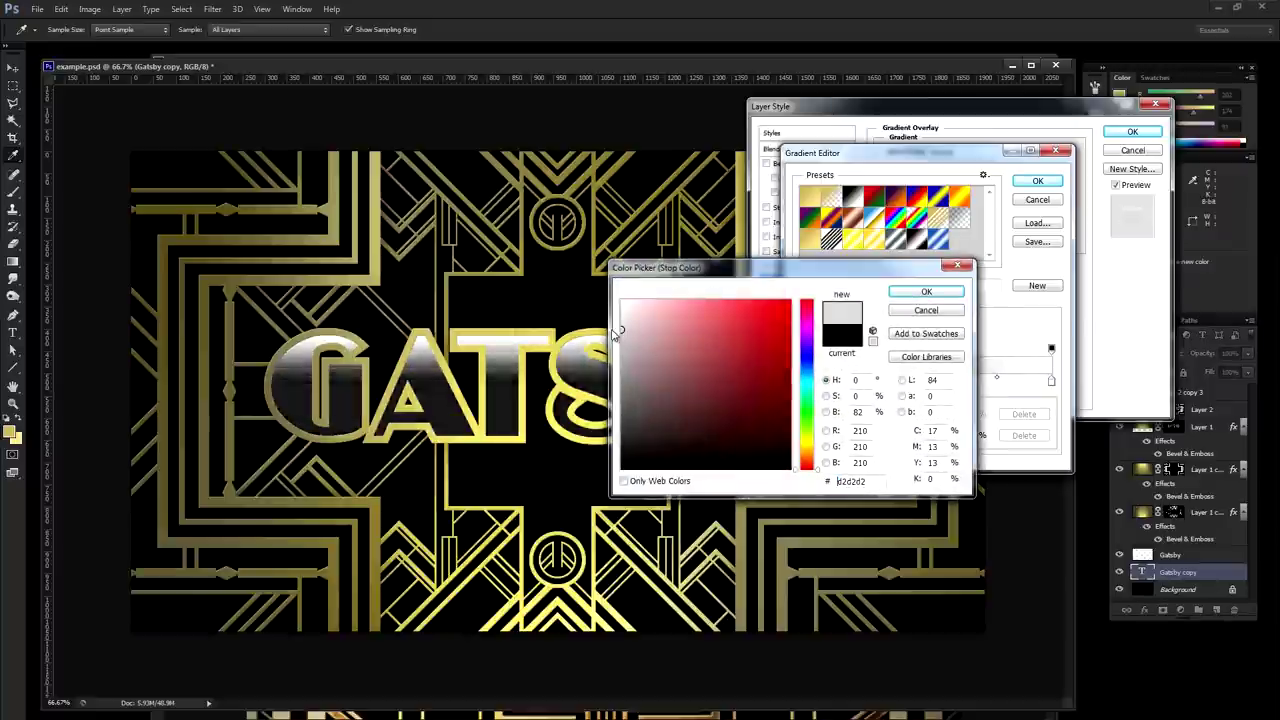
left_click(620, 334)
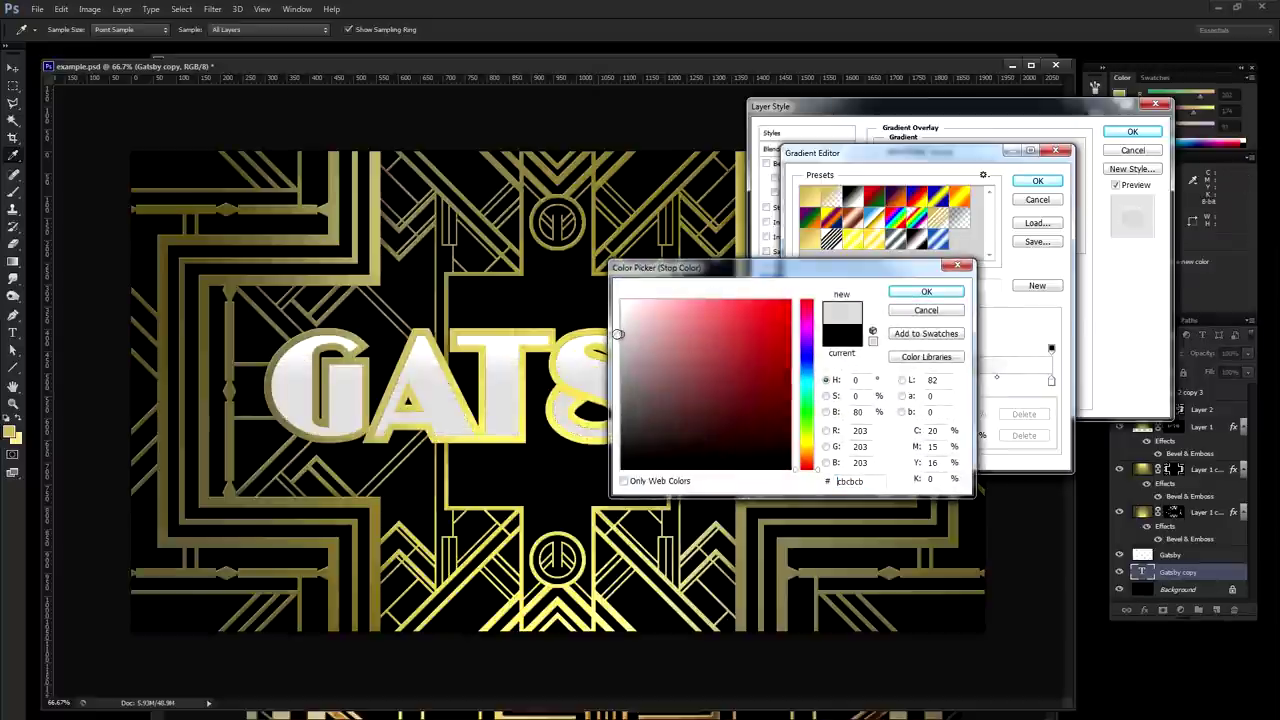
left_click(926, 292)
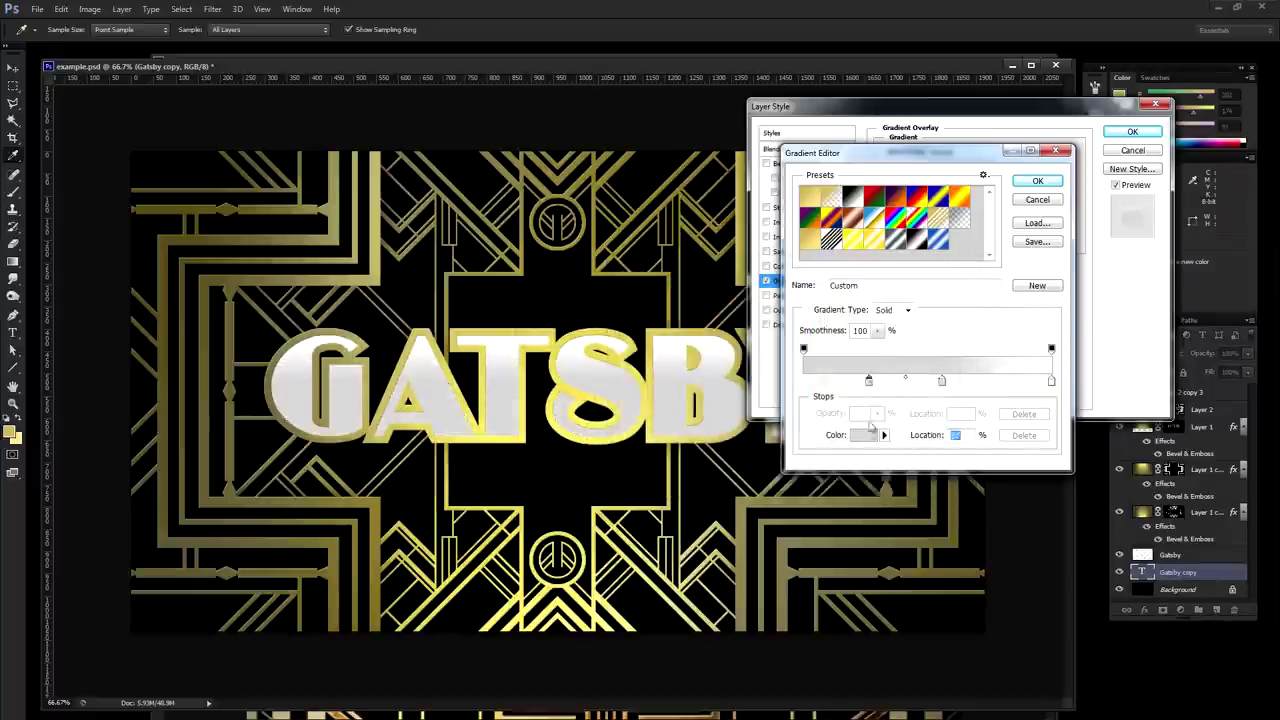
Add gradient stops at about 27% in #ededed and at 1% in #dadada, and accept the gradient.
left_click(866, 435)
left_click(620, 311)
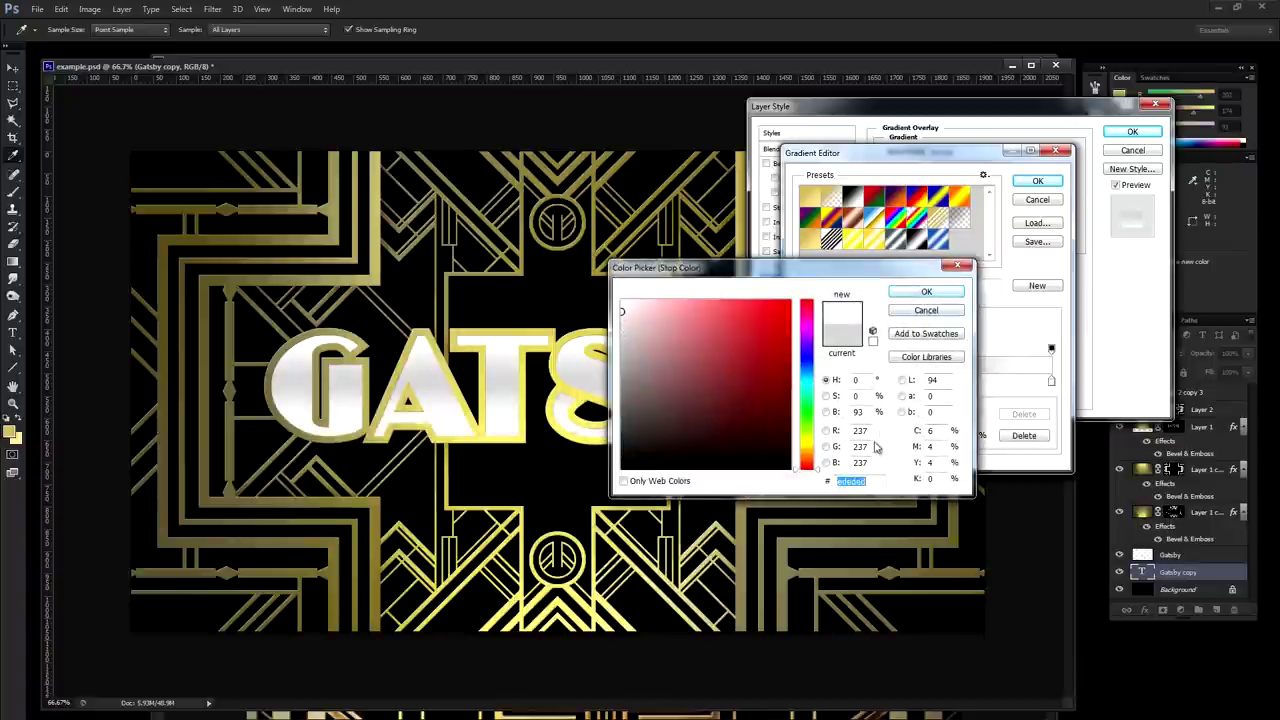
left_click(926, 291)
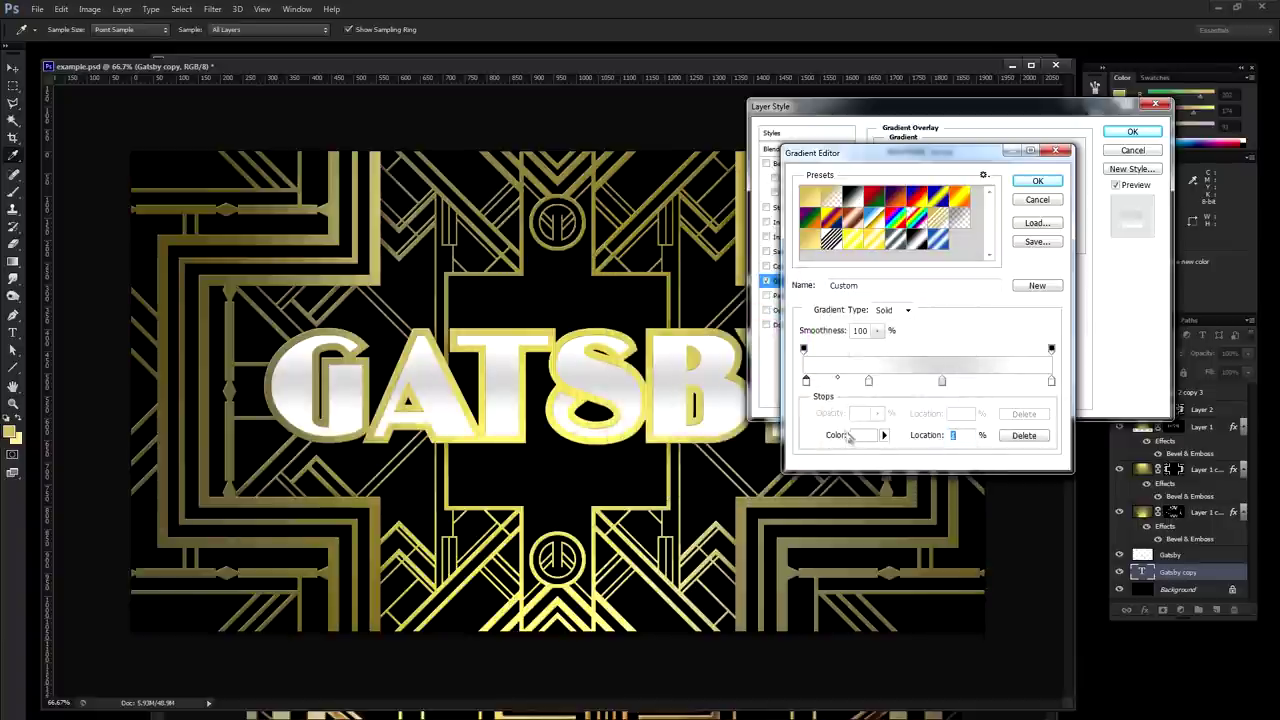
left_click(860, 441)
left_click(621, 323)
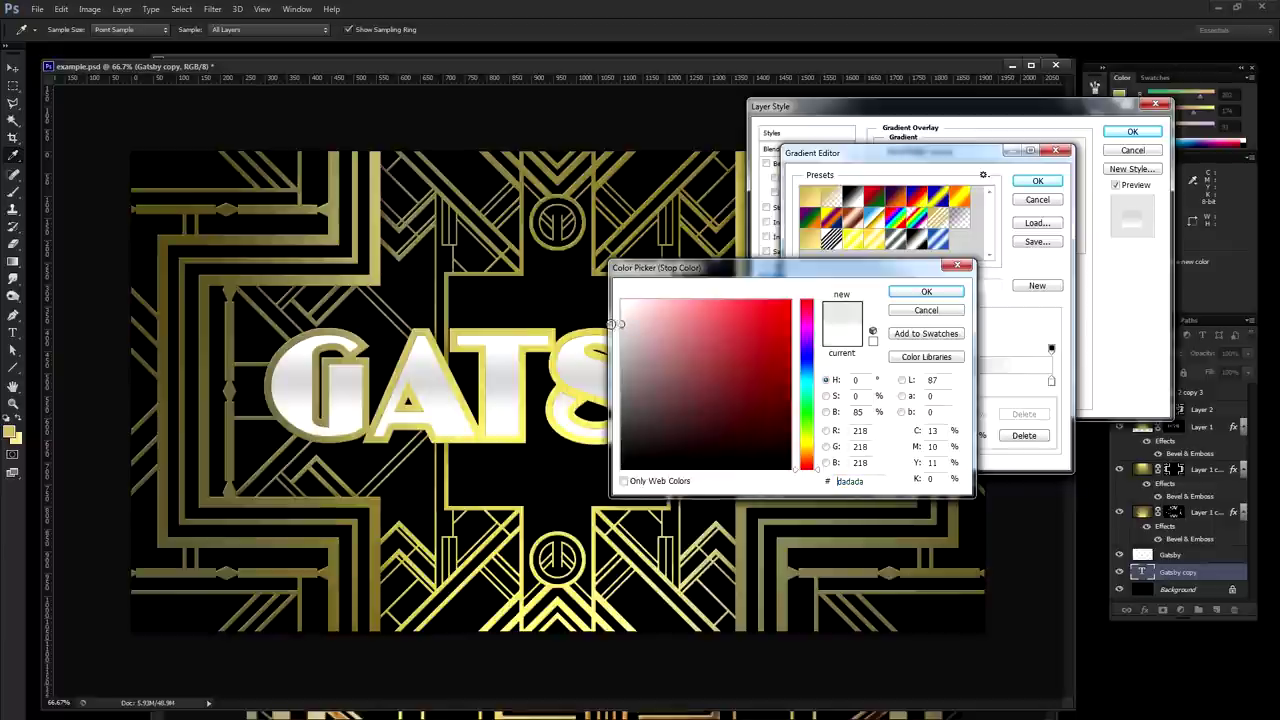
left_click(926, 291)
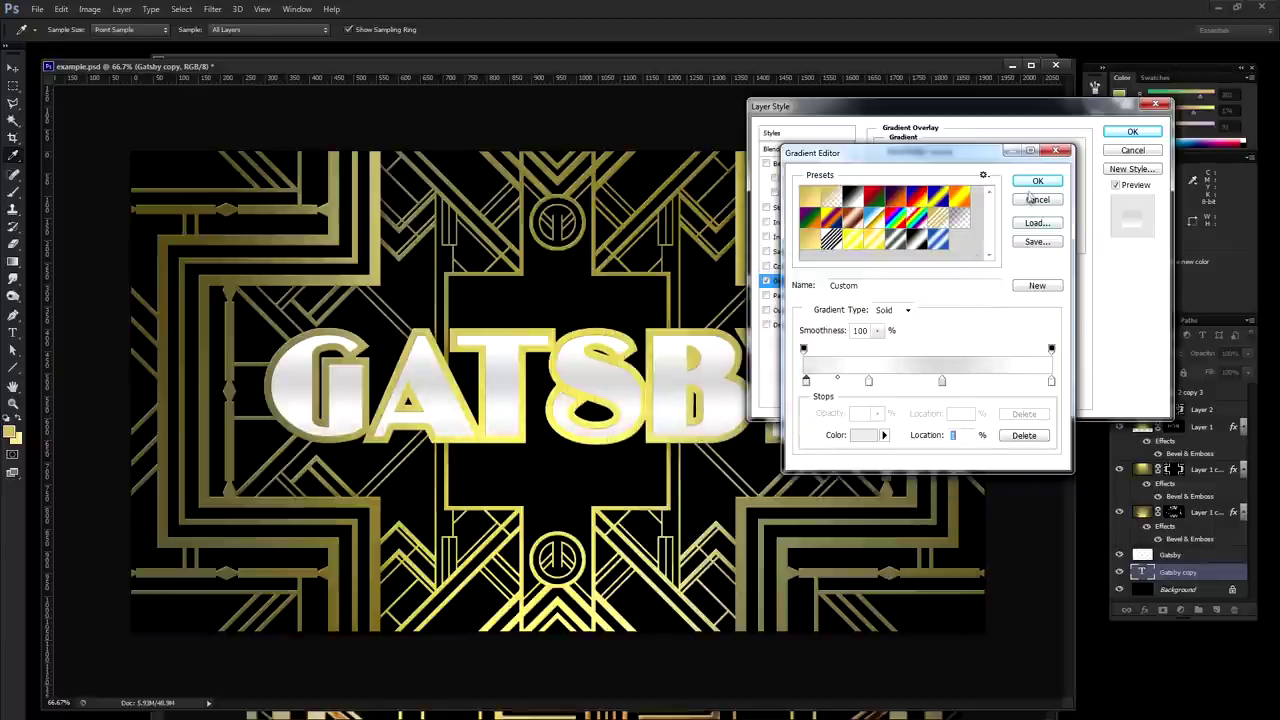
left_click(1036, 184)
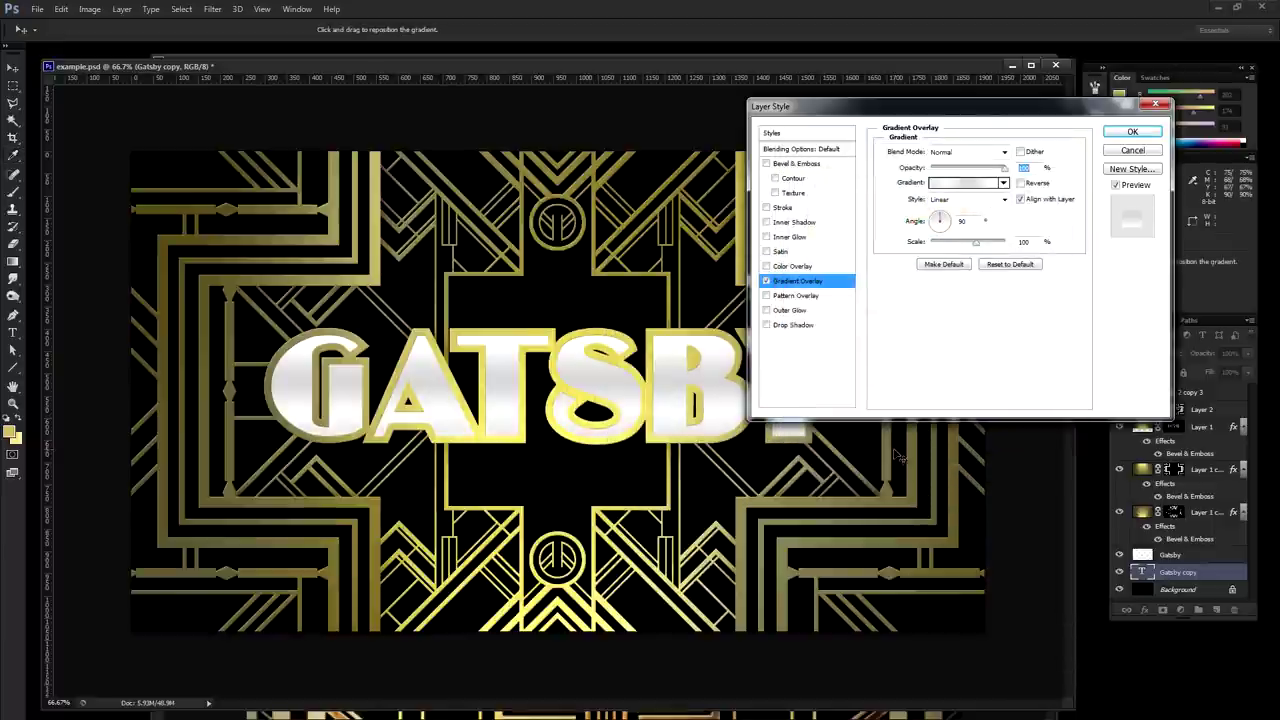
Add a Multiply Inner Shadow to the Gatsby copy layer with 45% opacity, 3 px distance and 4 px size, and apply the layer style.
left_click(804, 222)
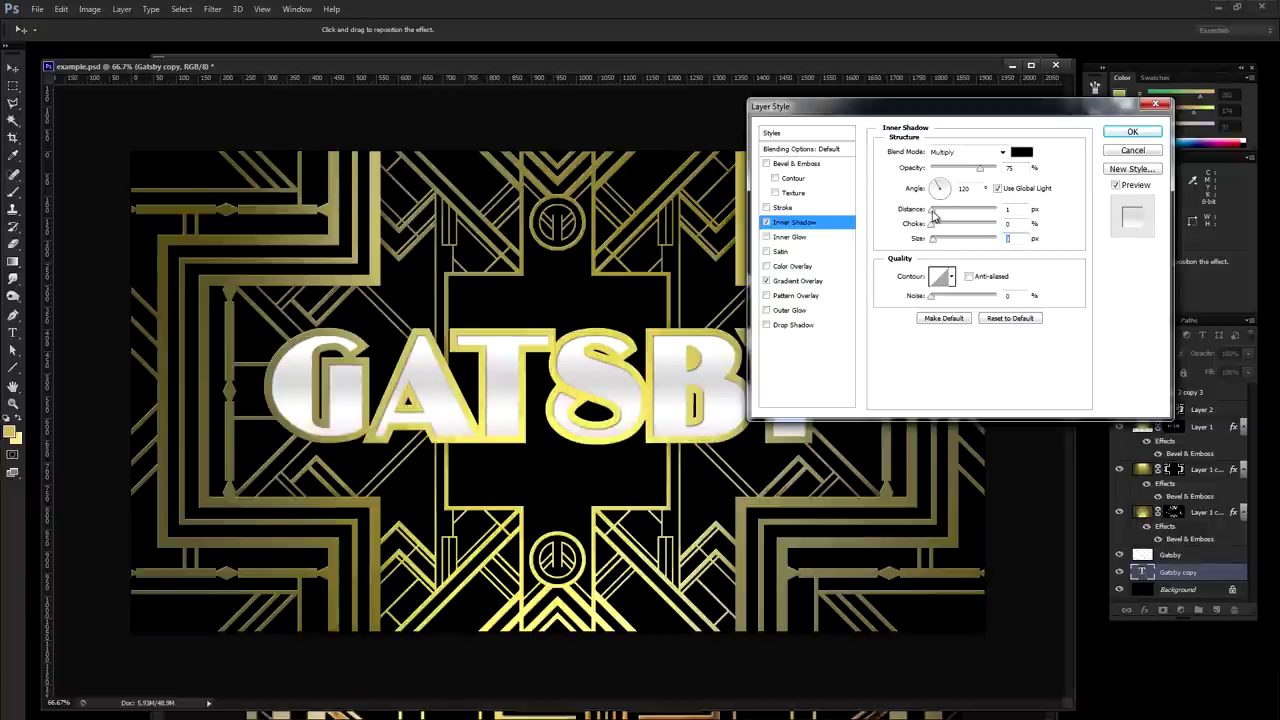
left_click(933, 216)
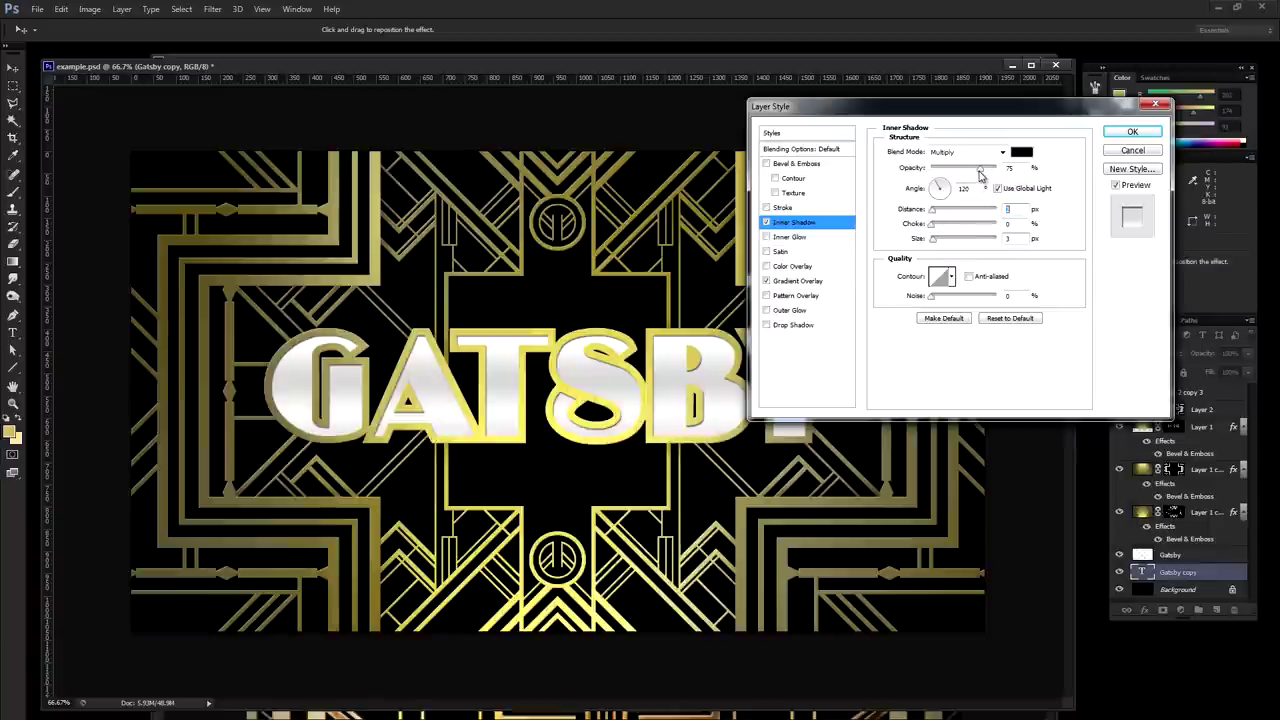
left_click_drag(981, 174, 975, 173)
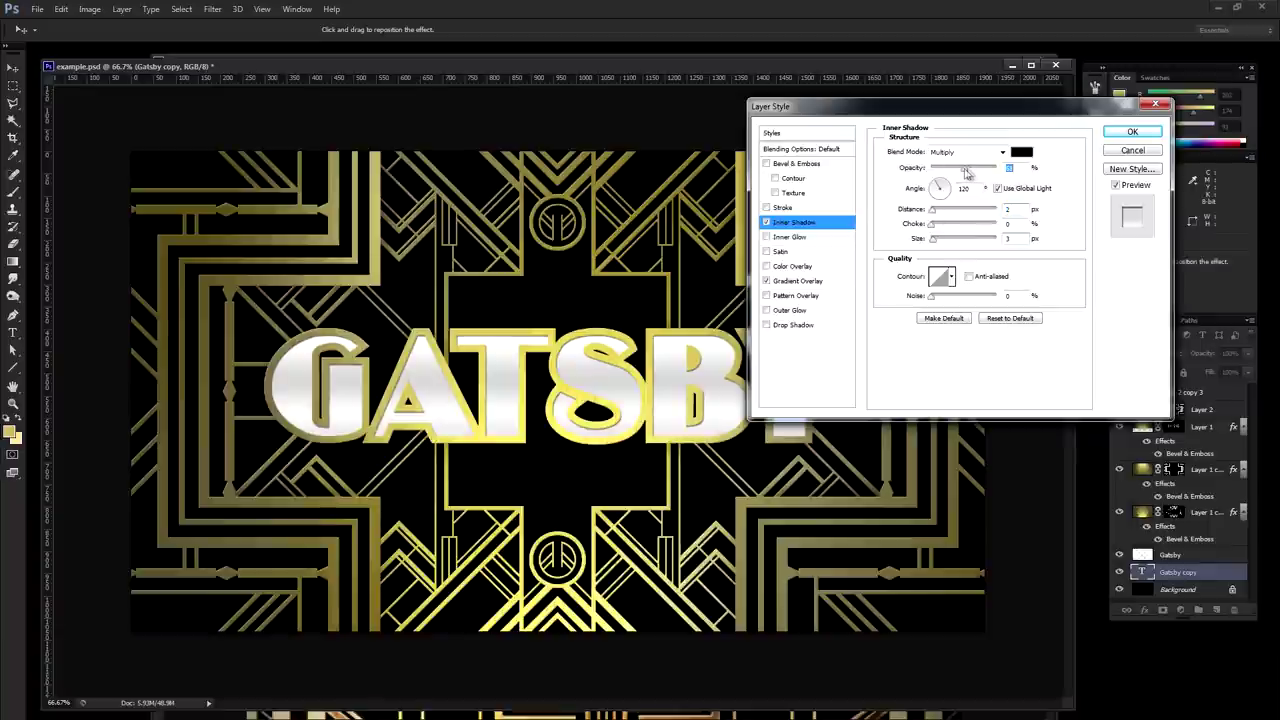
left_click(934, 241)
left_click(933, 217)
type("5")
left_click(934, 242)
type("4")
left_click_drag(968, 175, 959, 172)
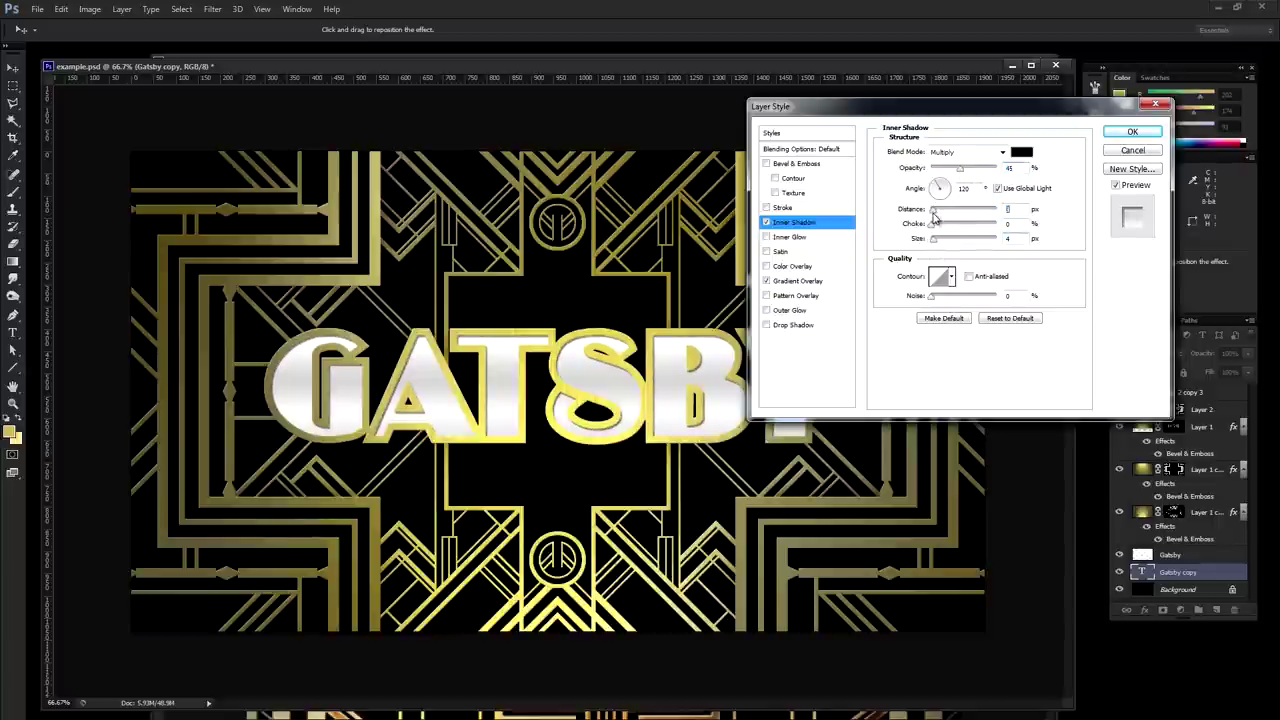
left_click(933, 214)
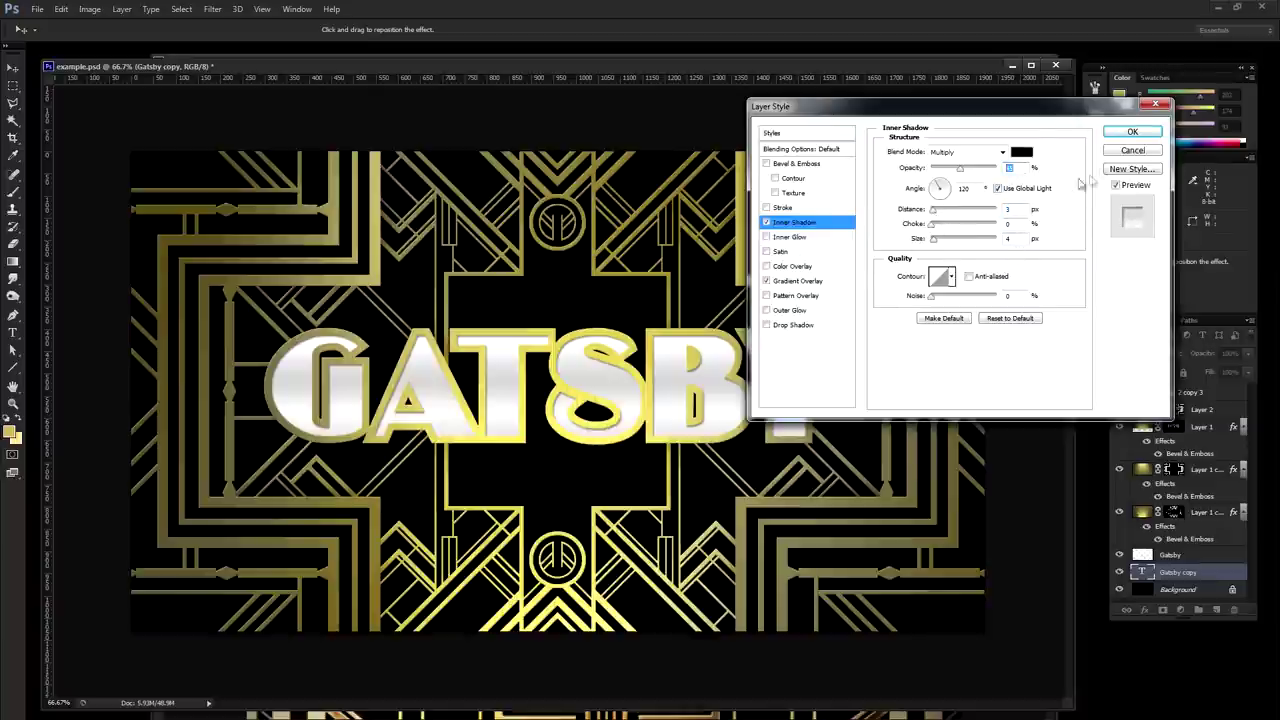
left_click(1130, 134)
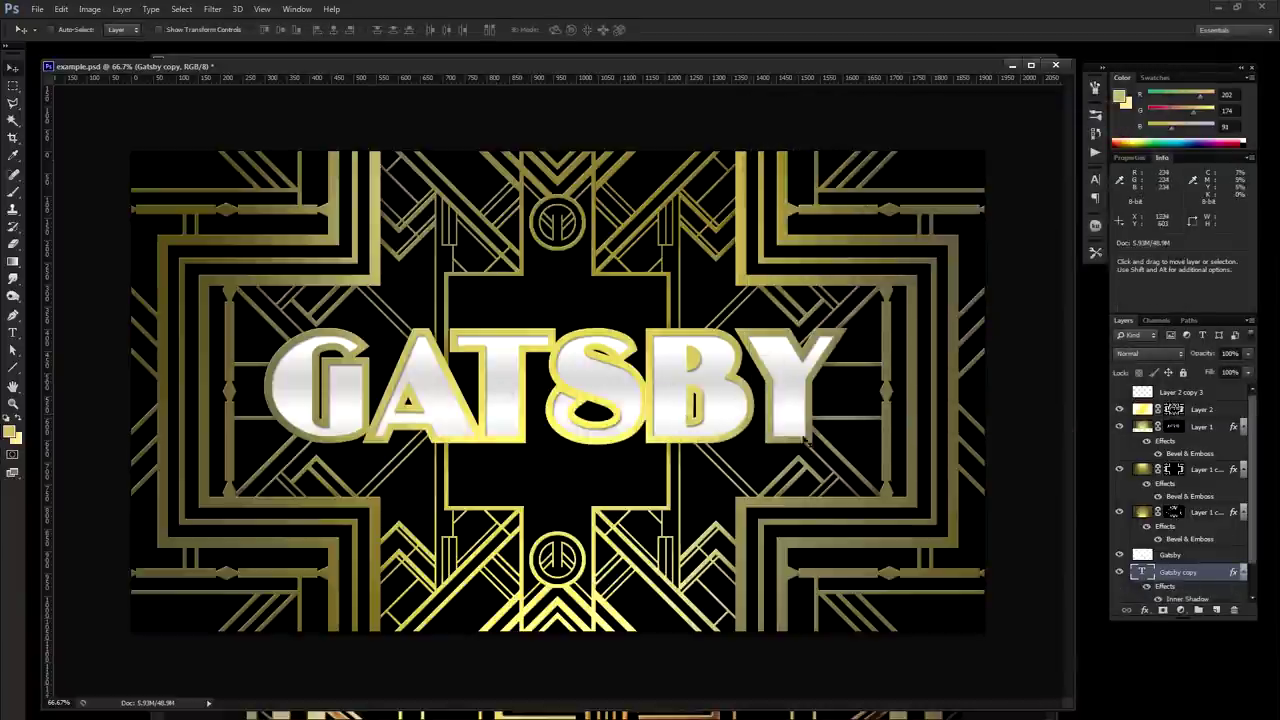
Create a new layer above Gatsby copy and fill it with the background colour set to mid-grey #848484.
left_click(1217, 610)
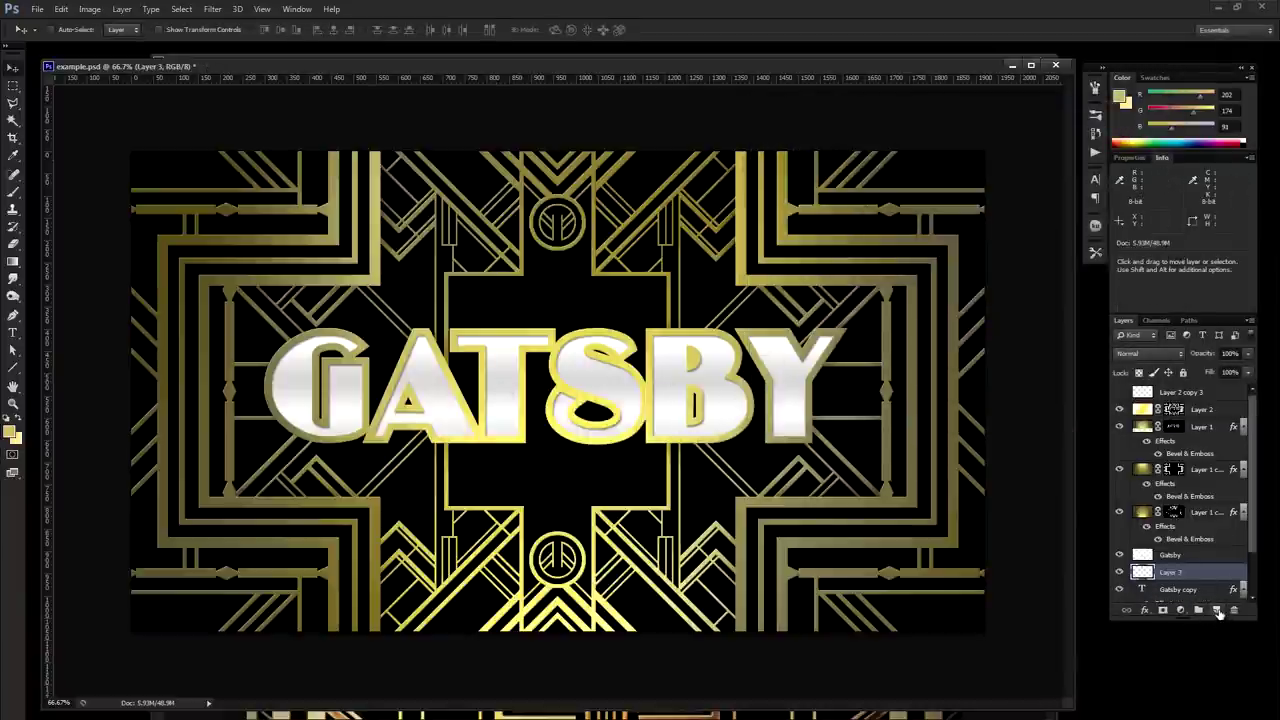
left_click(17, 443)
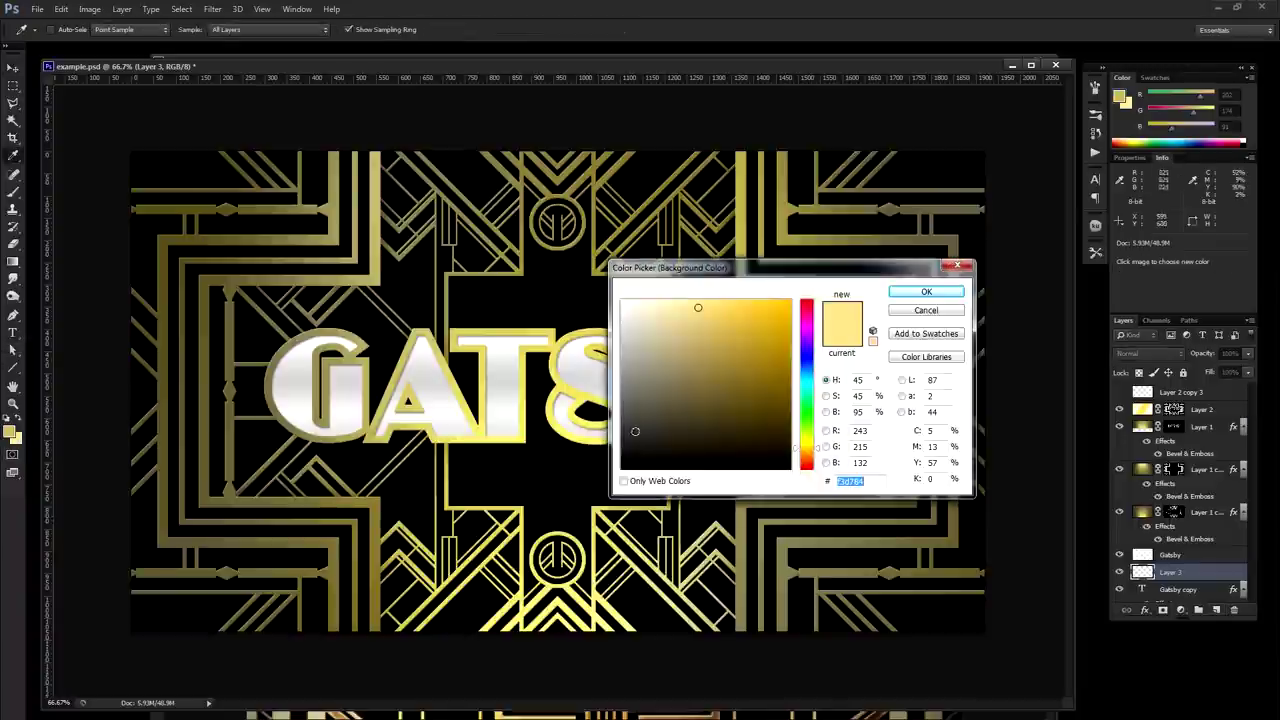
left_click_drag(600, 385, 597, 381)
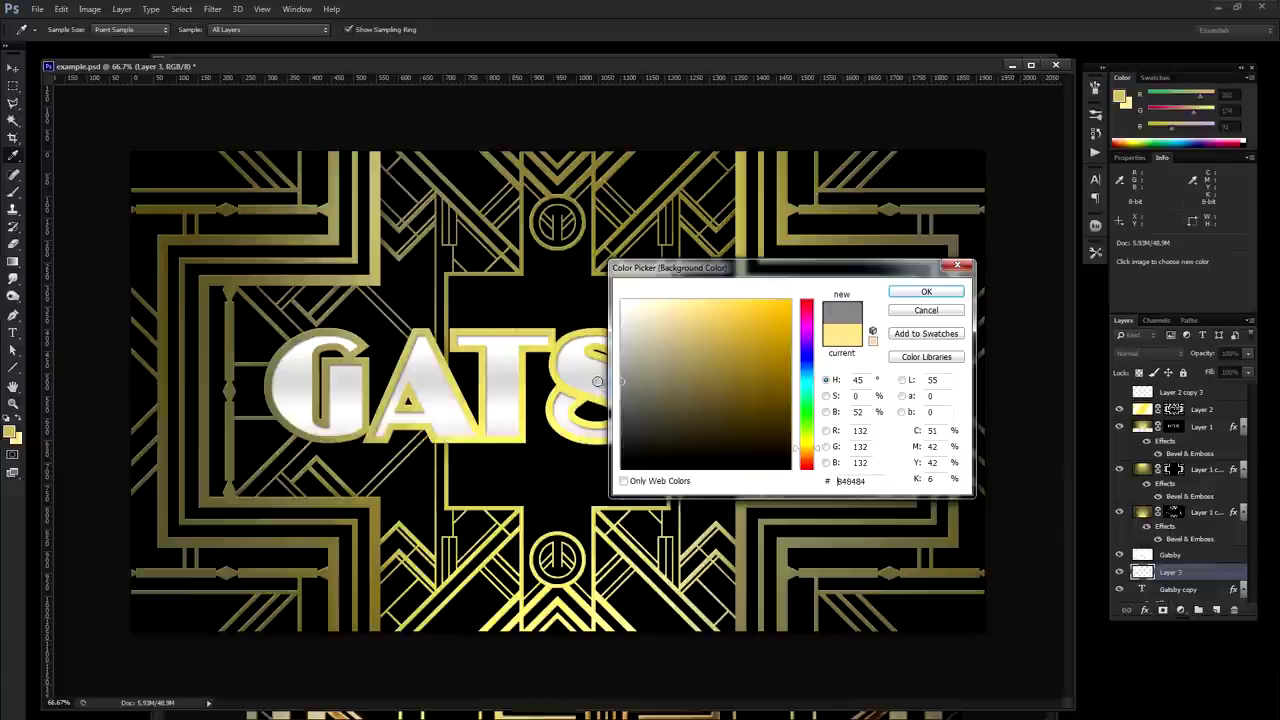
left_click(918, 295)
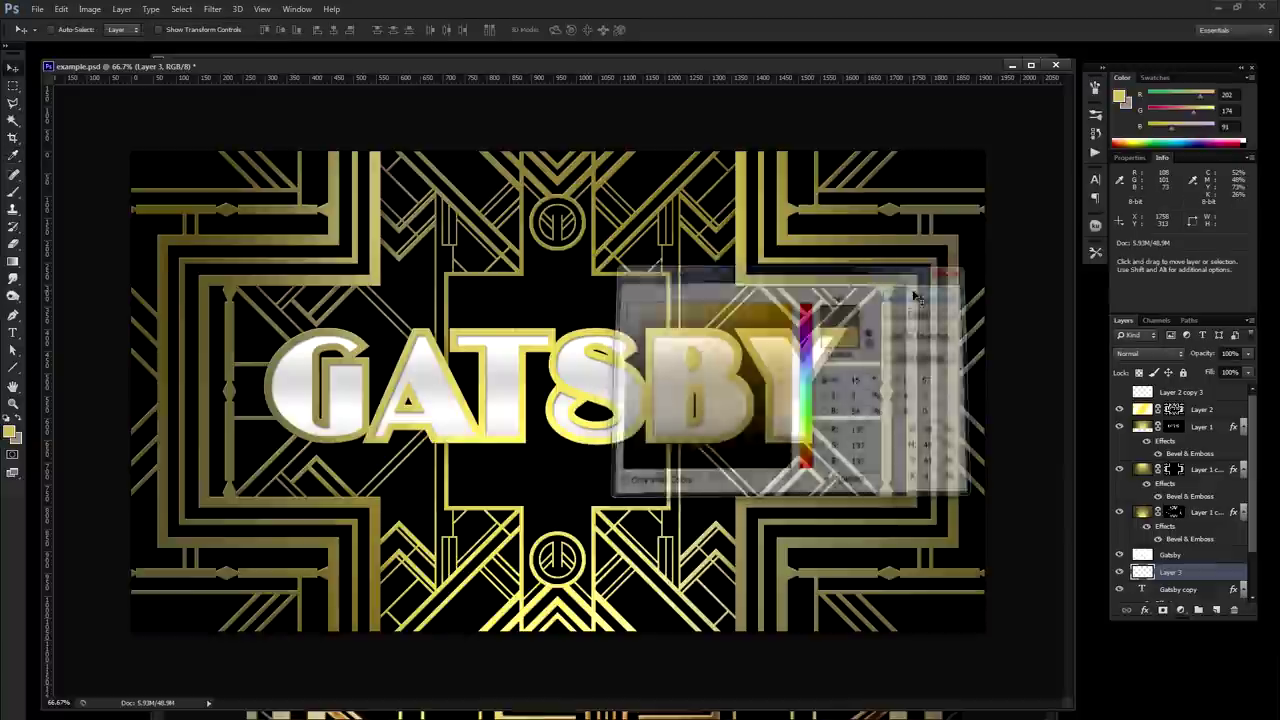
key("ctrl+Delete")
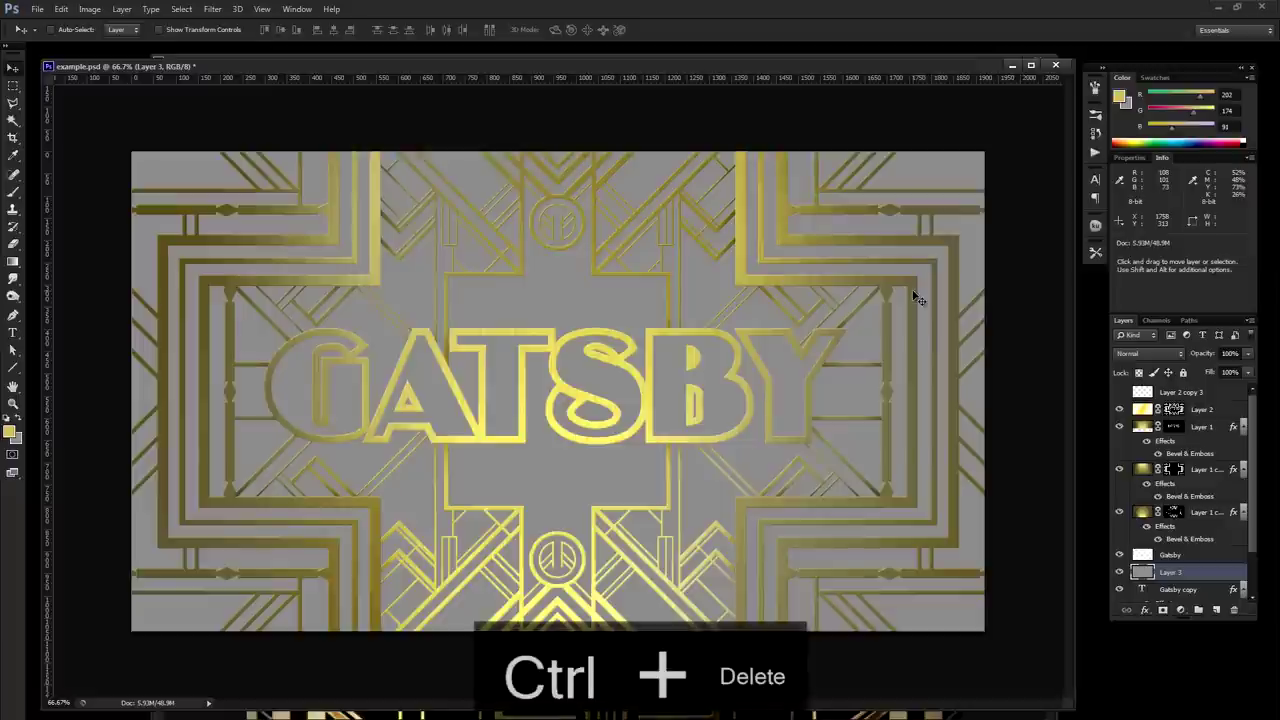
Apply 54.2% uniform monochromatic Add Noise to the grey Layer 3.
left_click(212, 10)
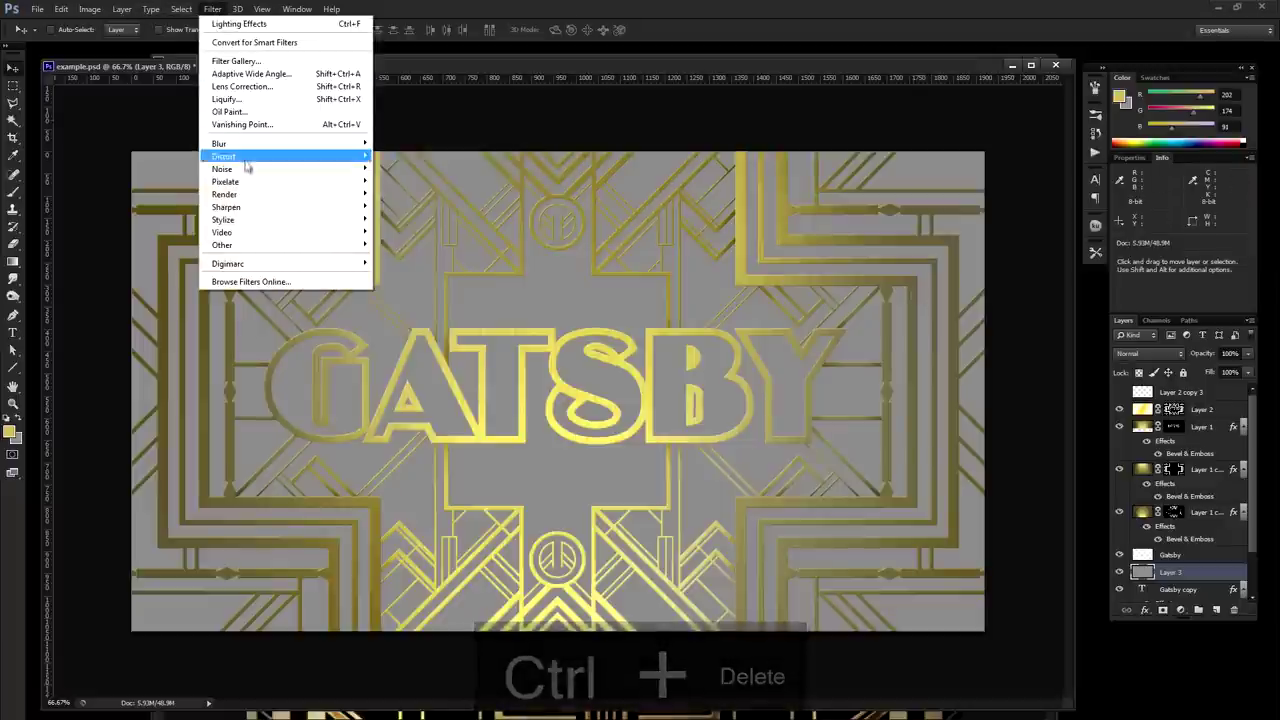
mouse_move(240, 169)
left_click(170, 170)
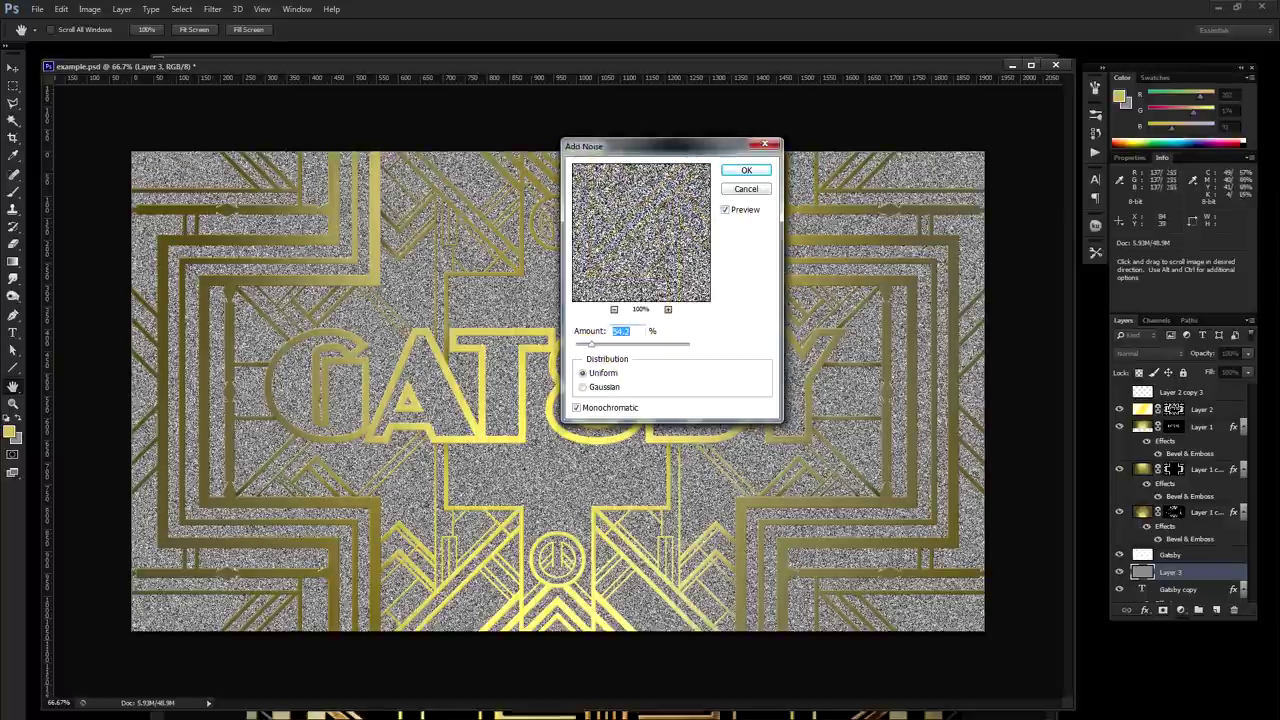
left_click(746, 170)
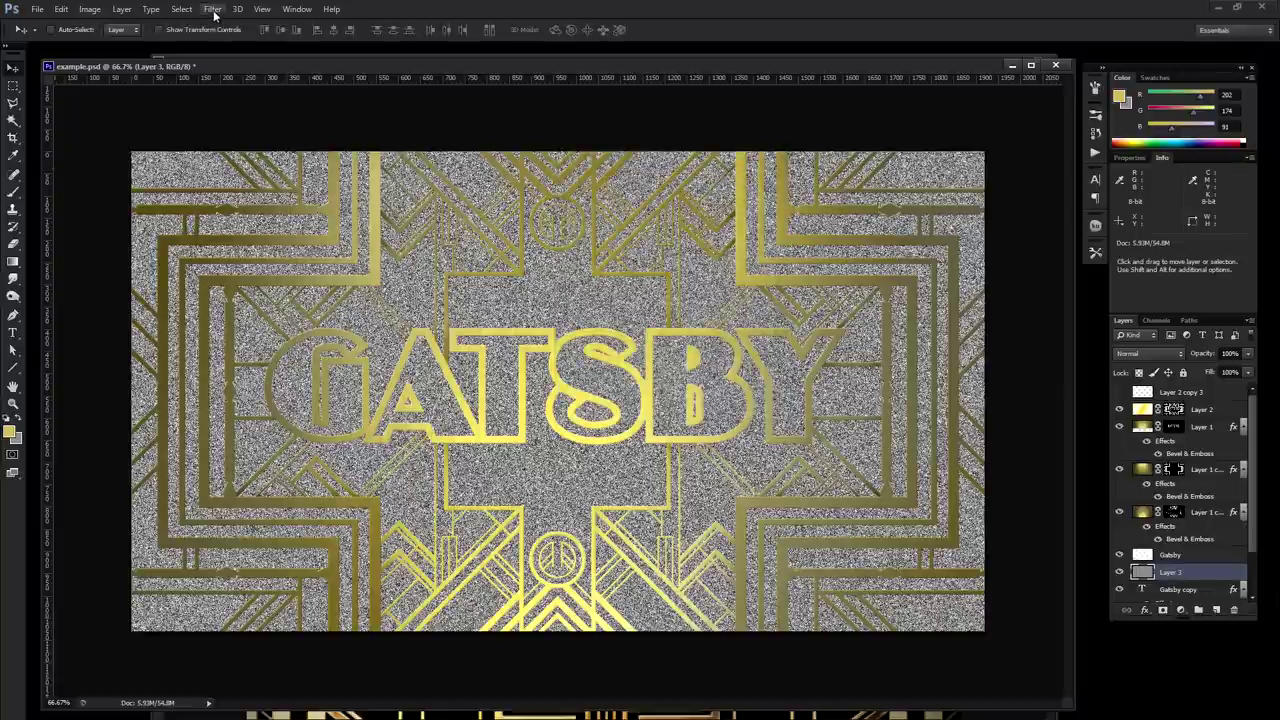
Apply a Motion Blur to Layer 3's noise at a 45° angle and 50 pixels distance.
left_click(212, 9)
mouse_move(230, 147)
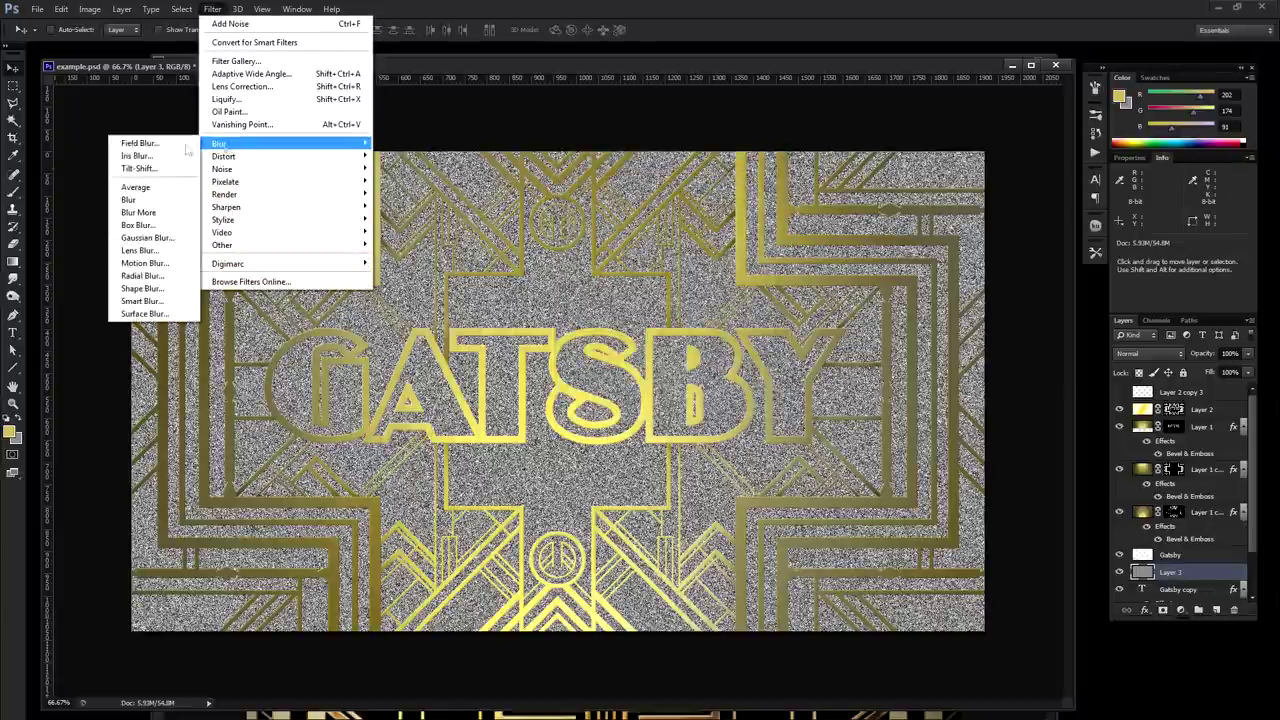
left_click(158, 263)
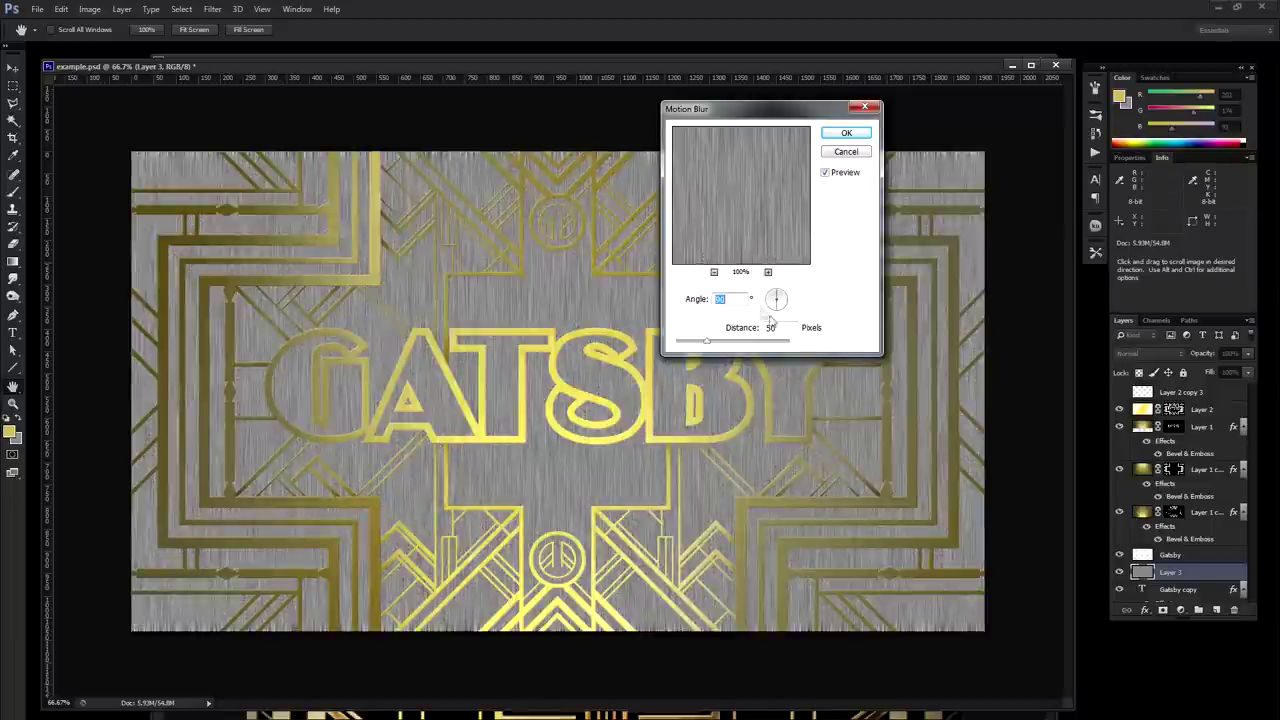
left_click_drag(781, 297, 785, 296)
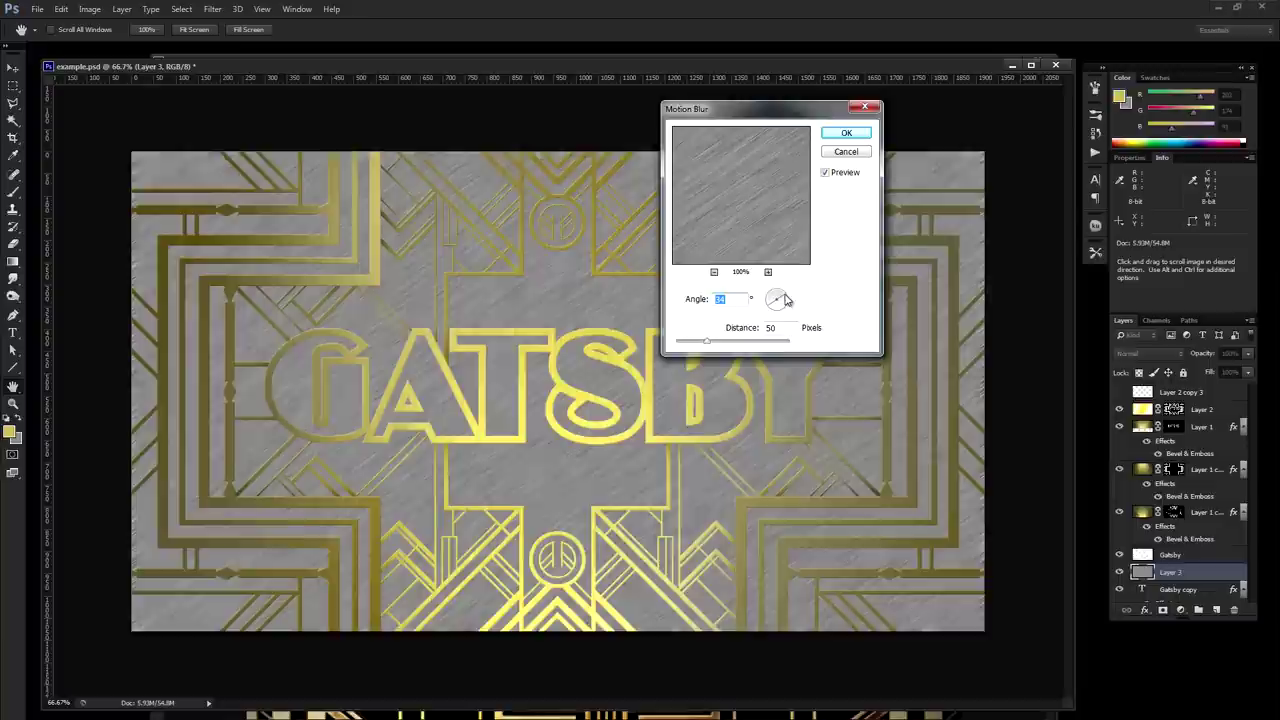
type("45")
key("Return")
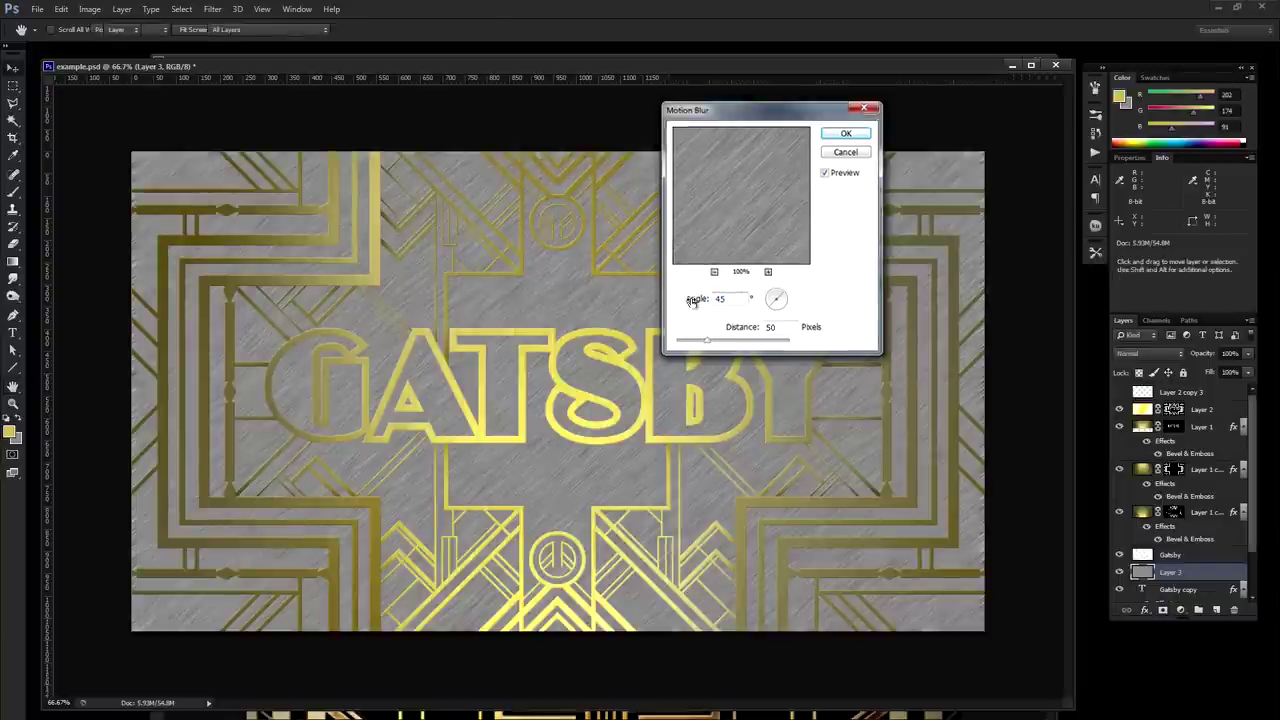
Mask Layer 3 with a selection loaded from the Gatsby copy layer's letters.
scroll(1184, 531, "down", 3)
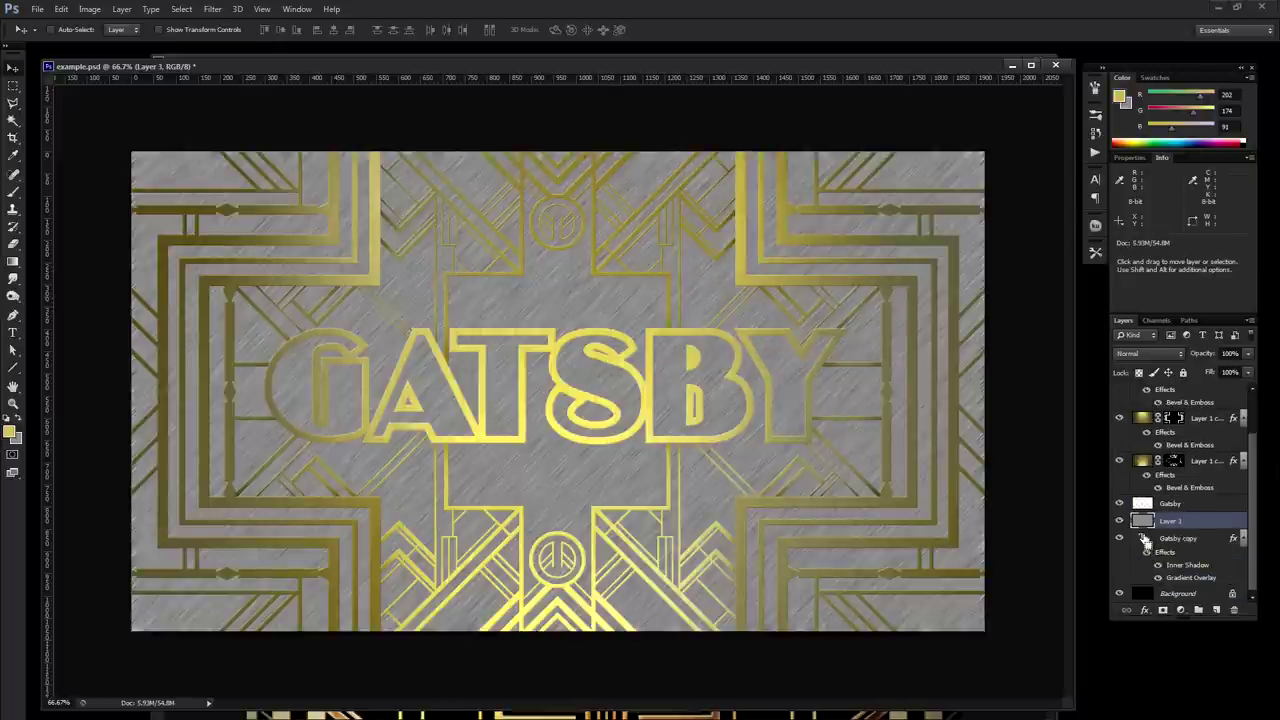
left_click(1143, 540, "ctrl")
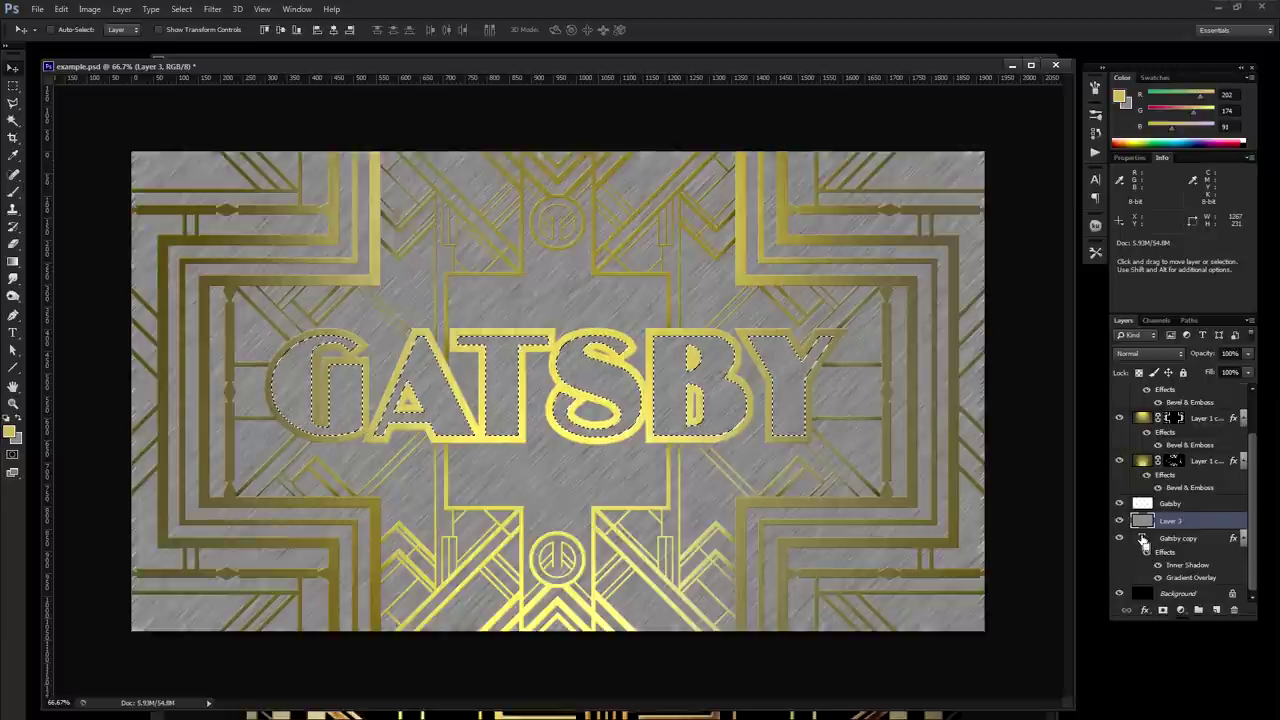
left_click(1163, 610)
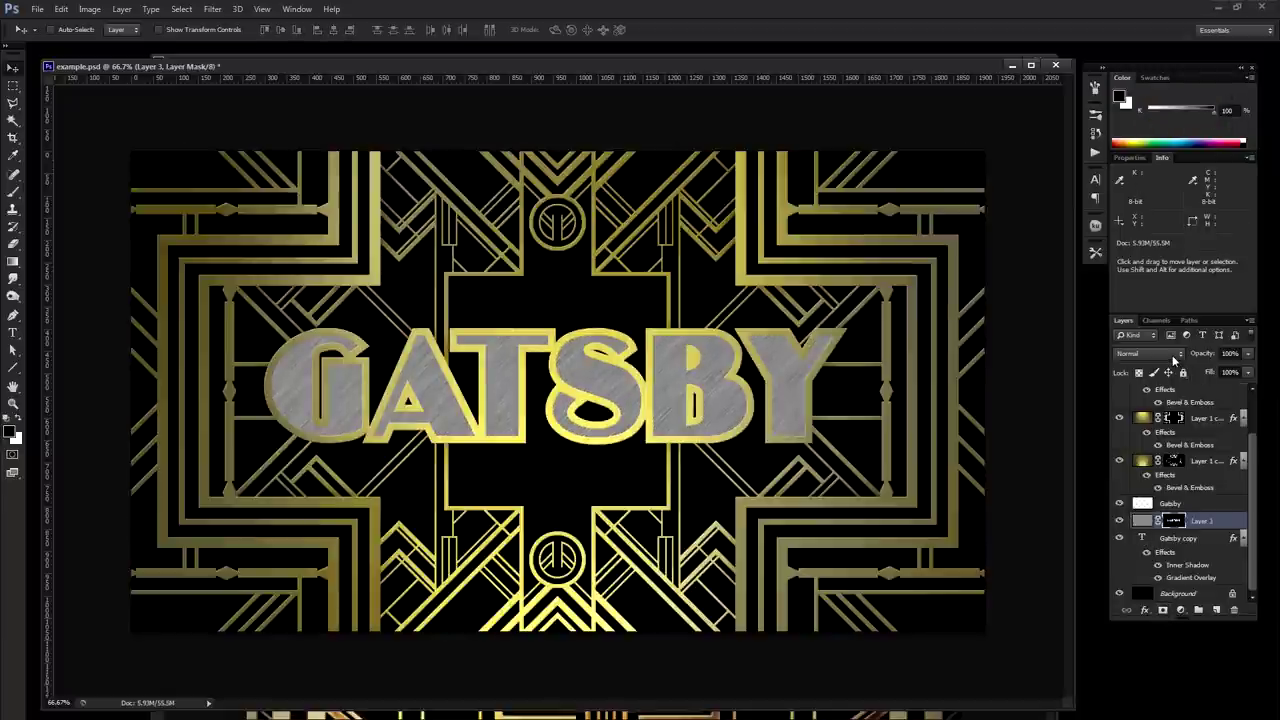
Set Layer 3's blend mode to Overlay and save the document.
left_click(1145, 521)
left_click(1150, 353)
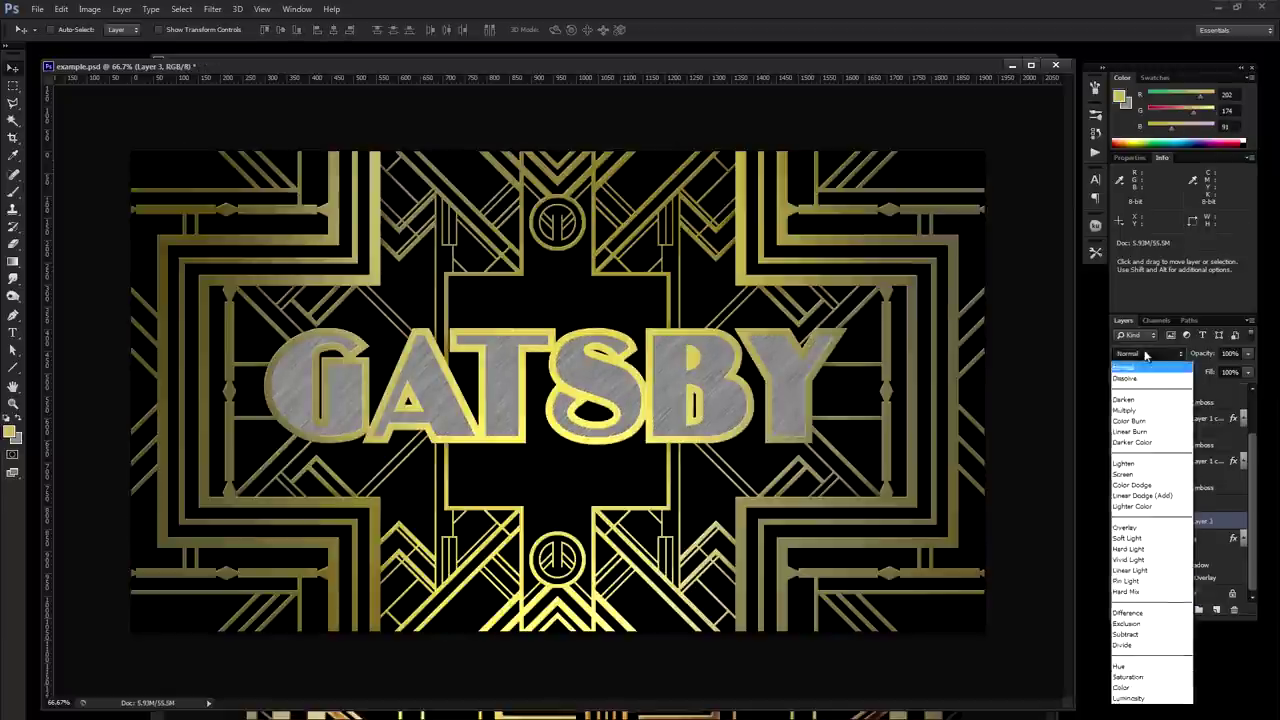
left_click(1141, 526)
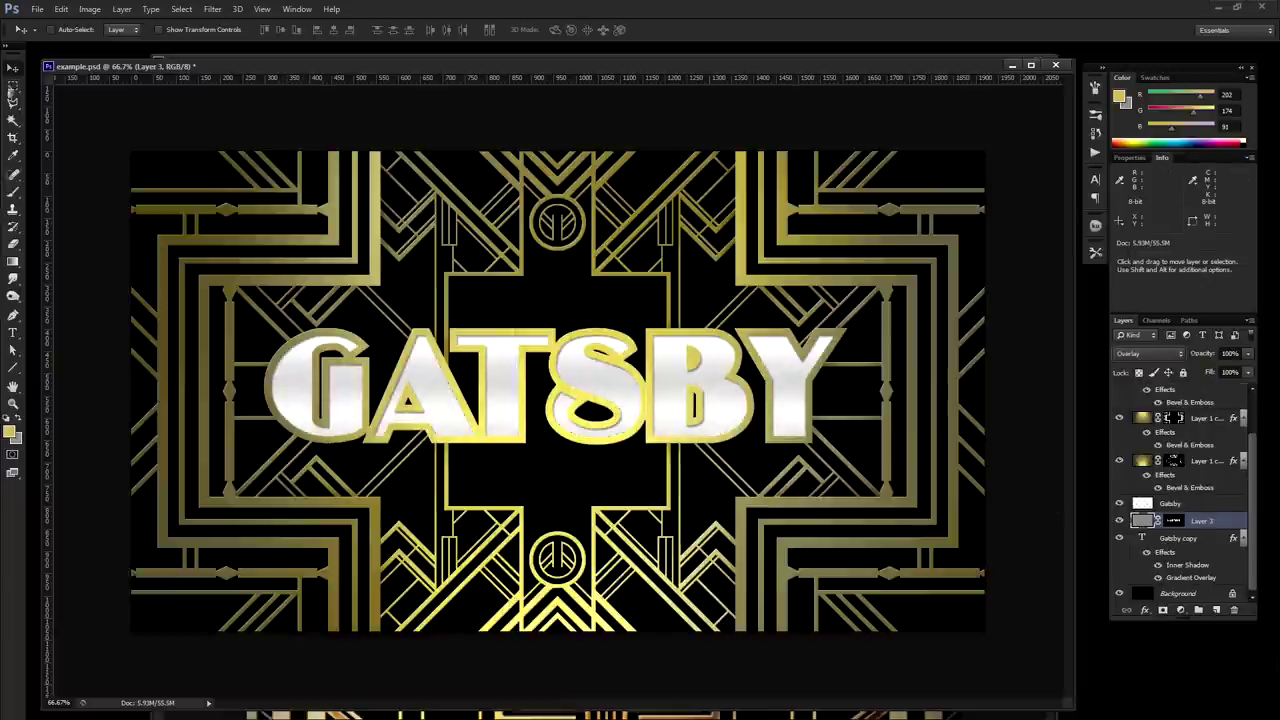
key("ctrl+s")
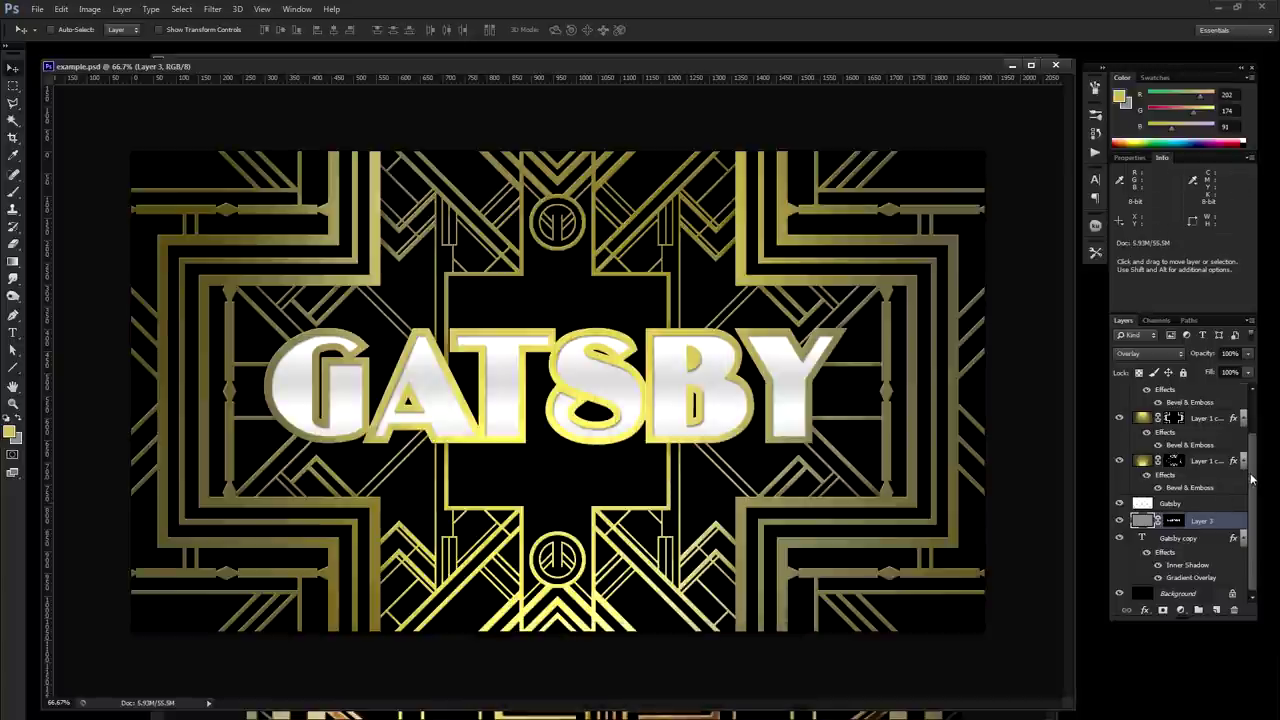
Return to example.psd from the reference poster and add a new empty layer directly above Layer 2.
left_click_drag(1252, 482, 1260, 414)
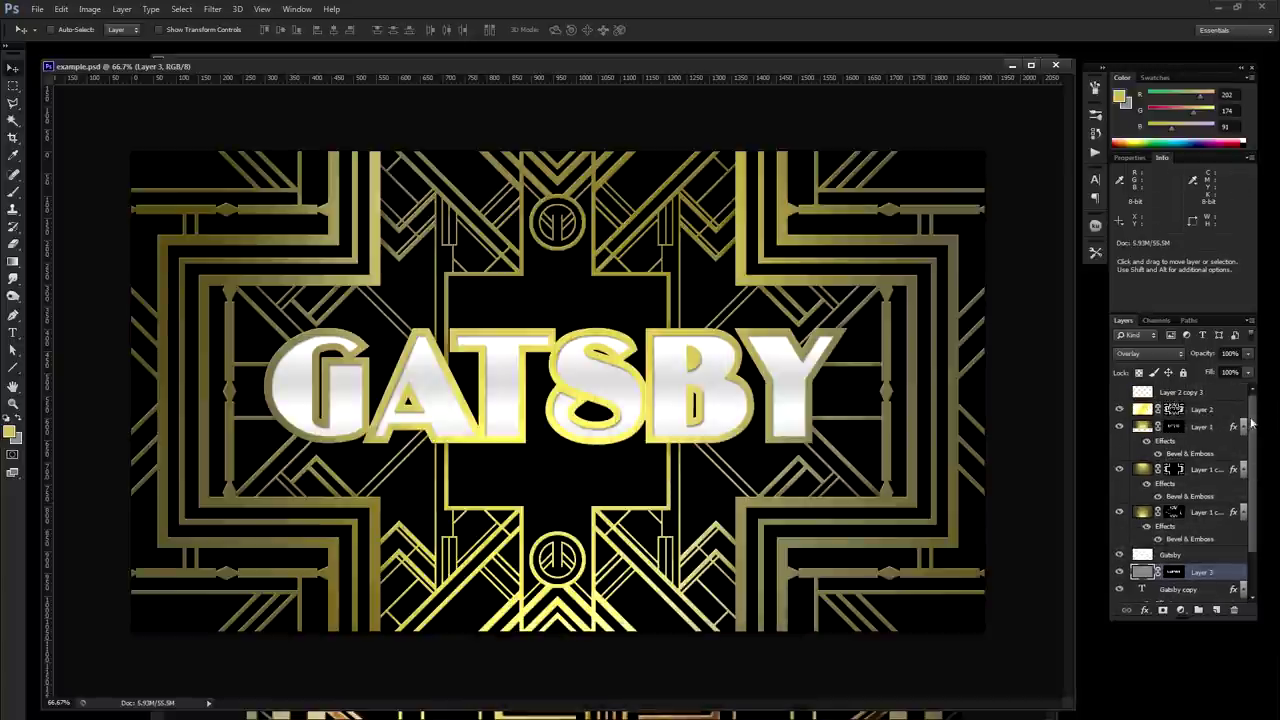
left_click_drag(1252, 420, 1257, 490)
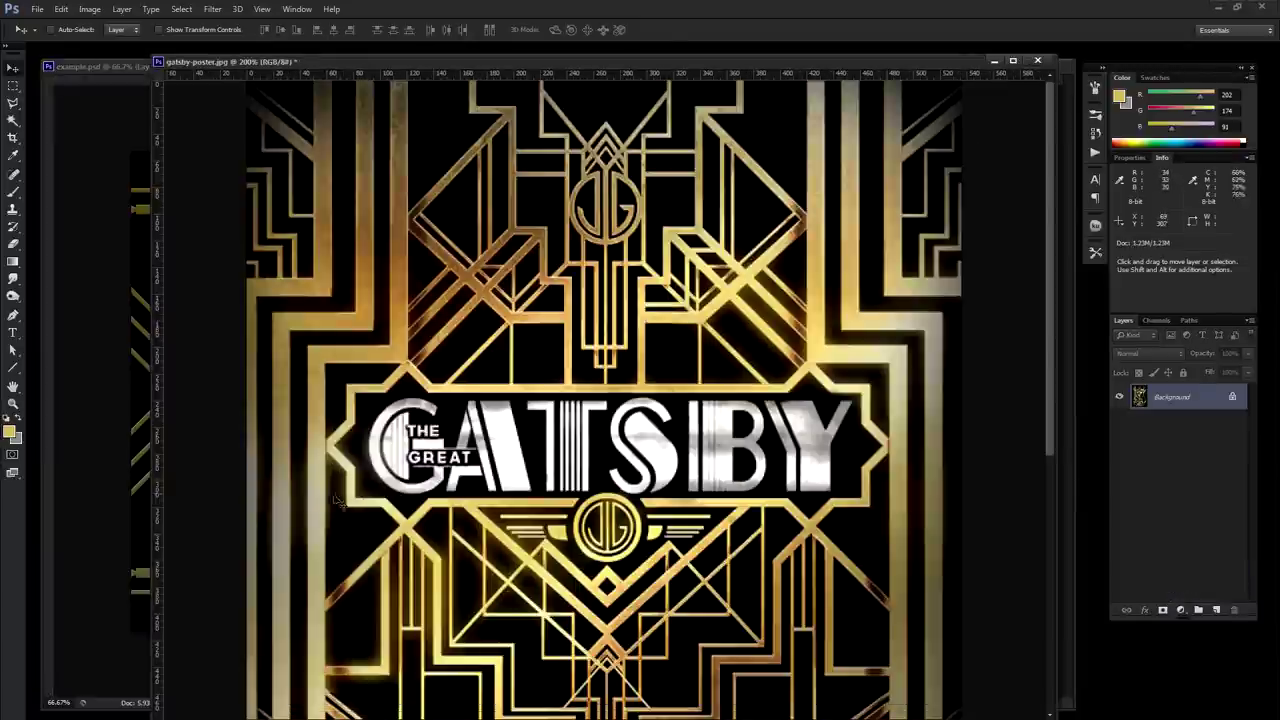
left_click(53, 513)
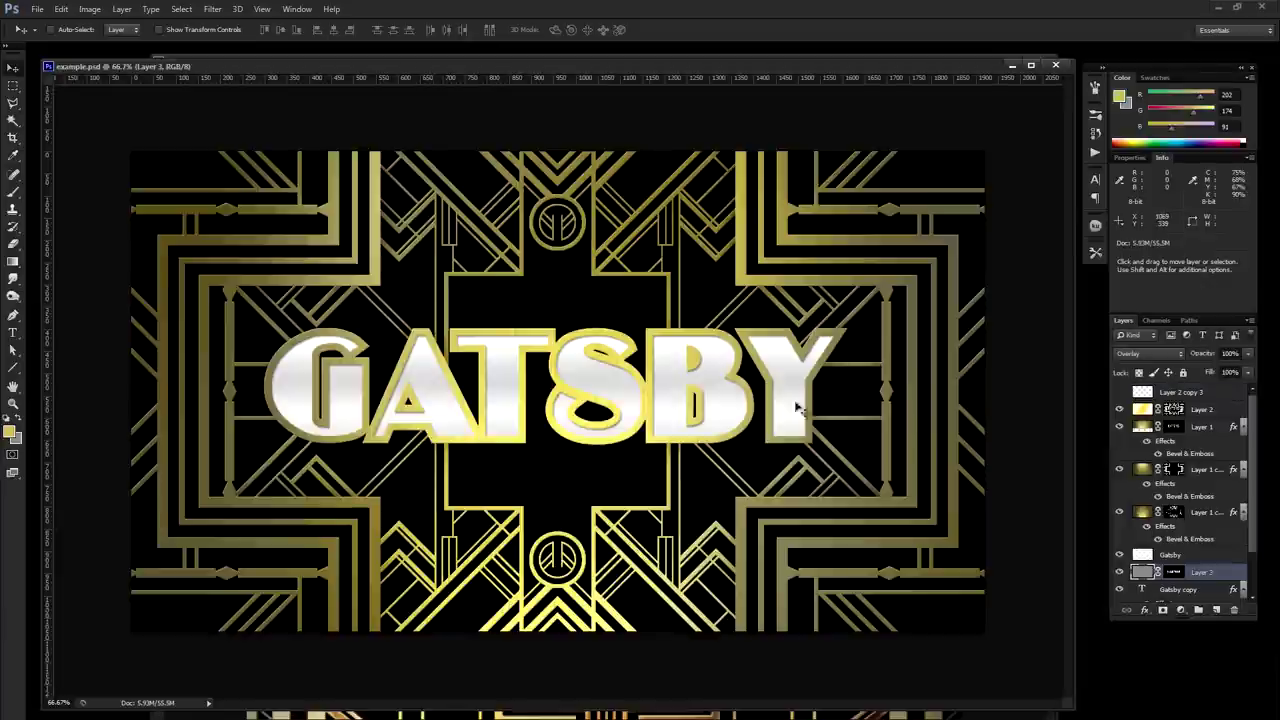
mouse_move(1257, 407)
left_mouse_down()
mouse_move(1249, 486)
mouse_move(1256, 390)
left_mouse_up()
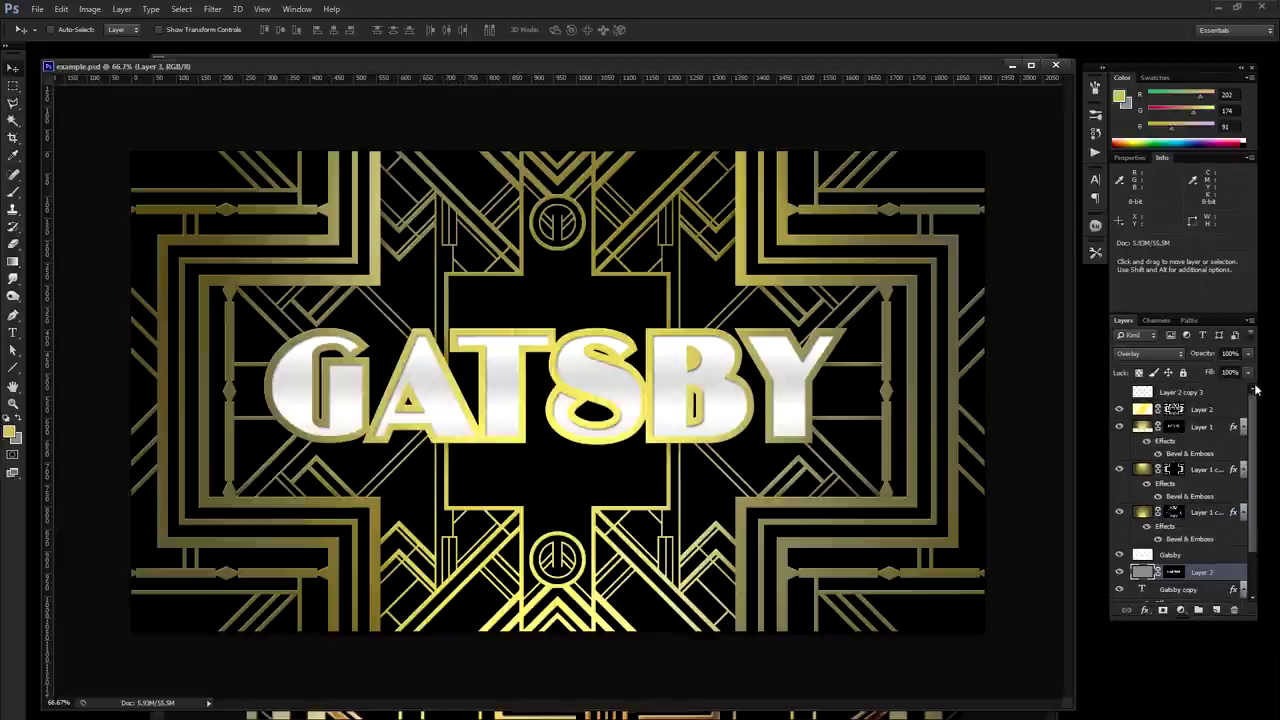
left_click(1205, 410)
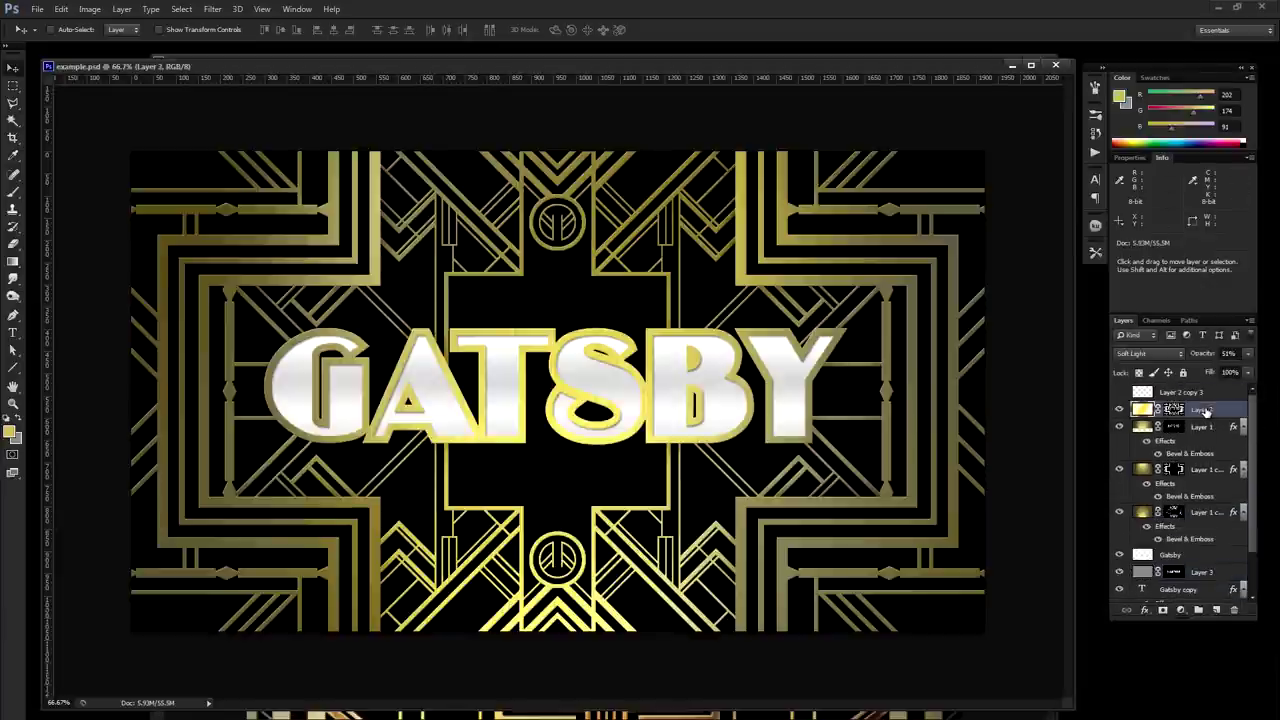
left_click(1217, 611)
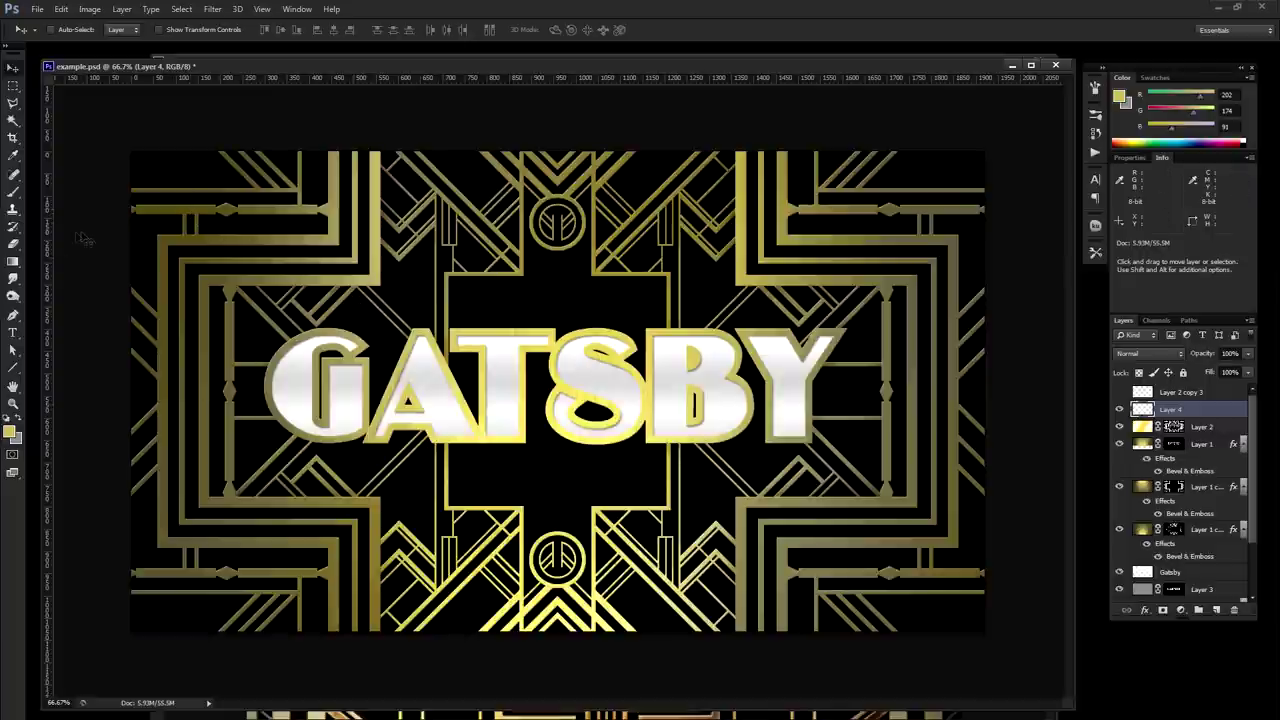
Load the Steel Bar preset into the Gradient tool.
left_click(13, 262)
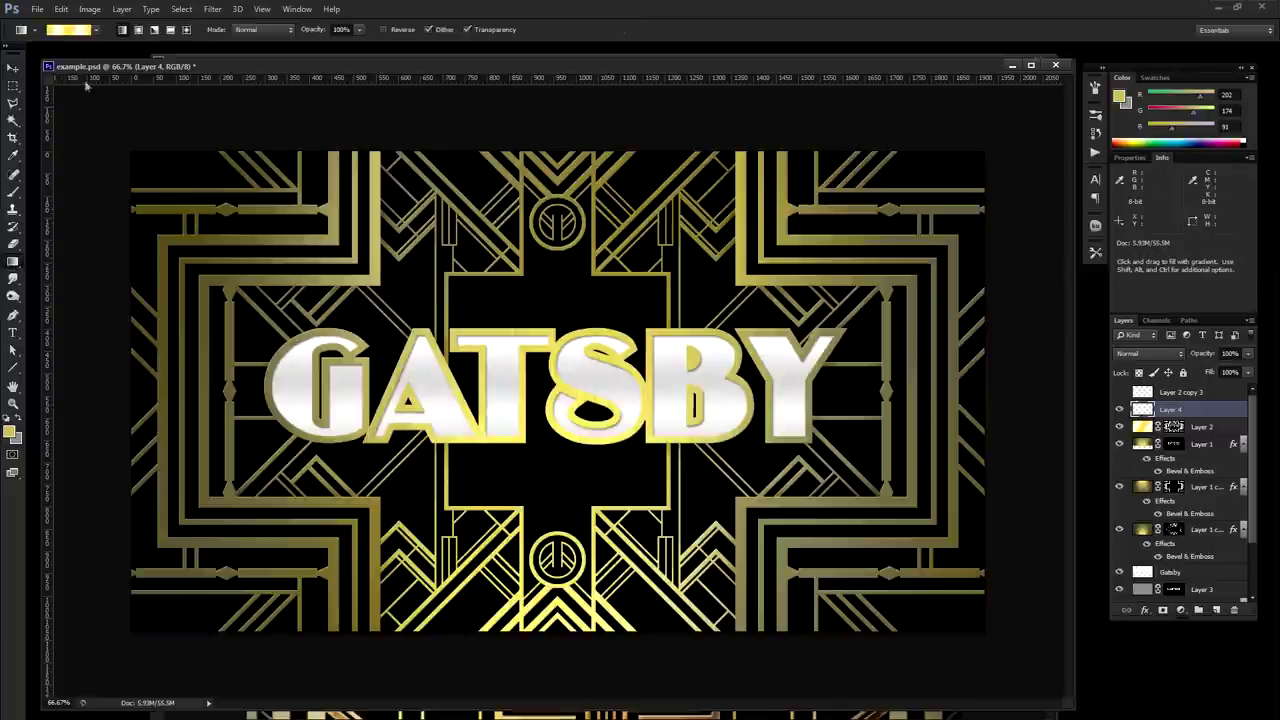
left_click(75, 31)
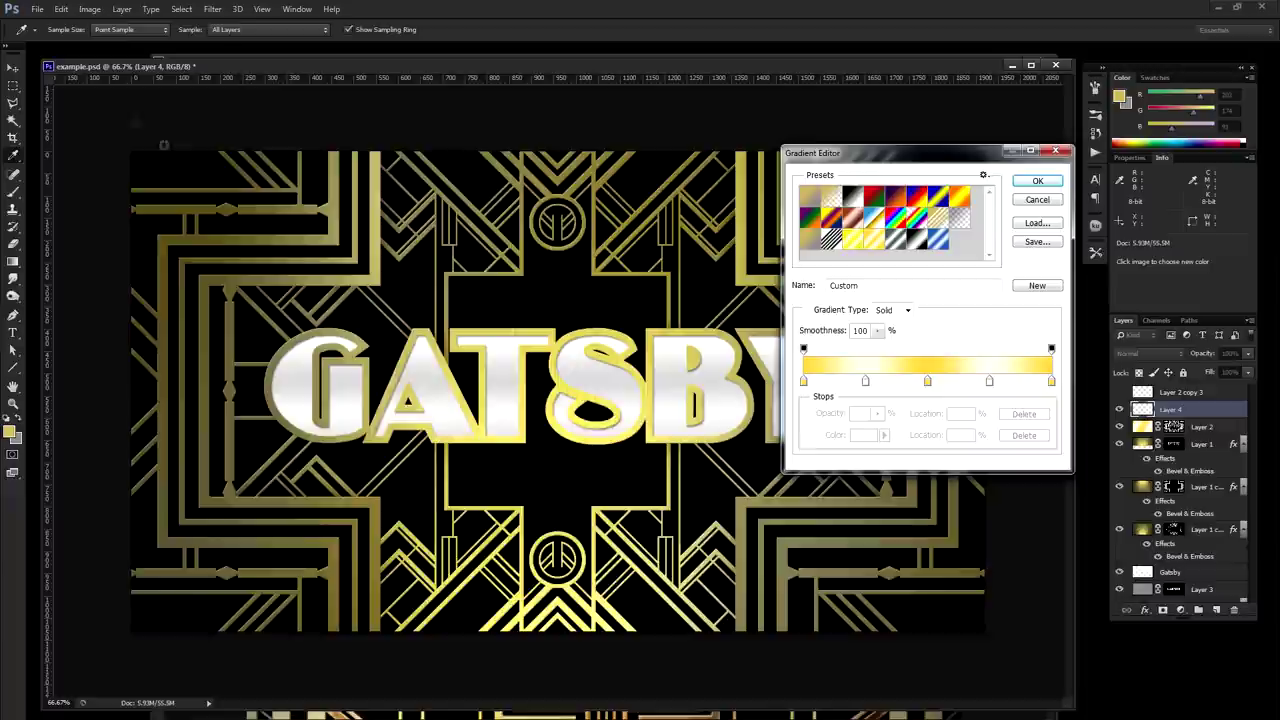
left_click(918, 240)
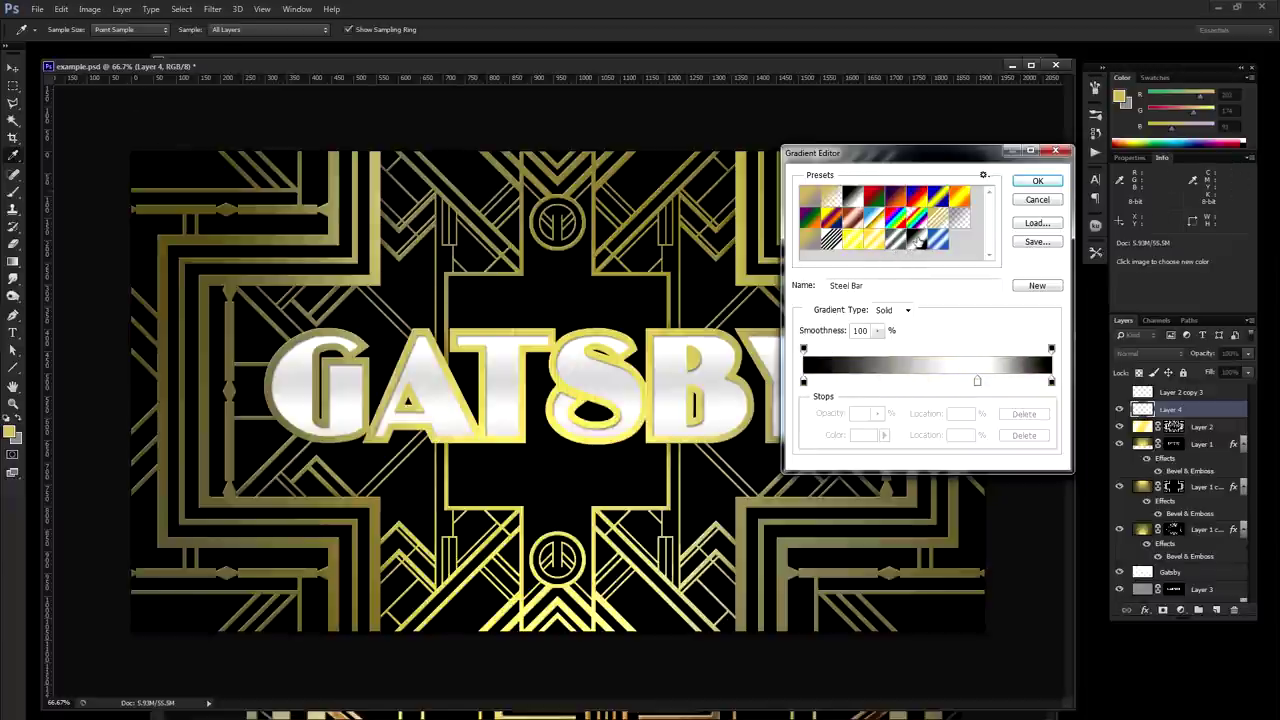
left_click(1037, 183)
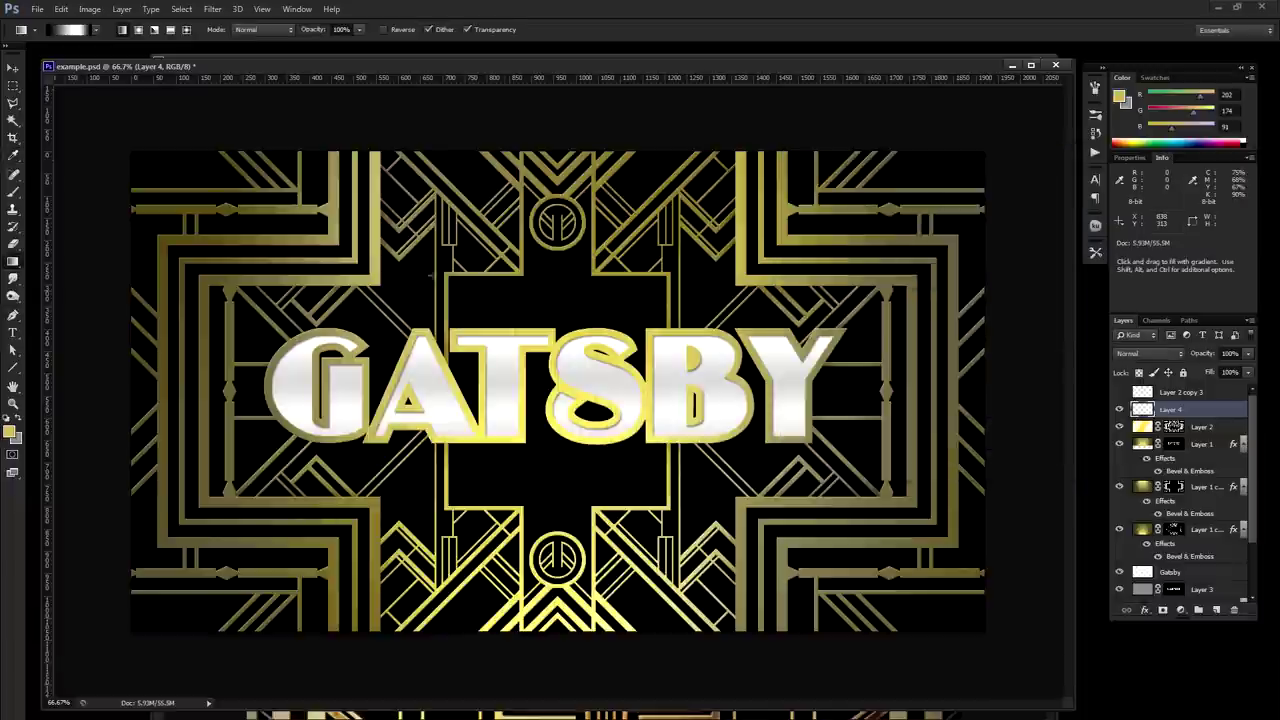
Fill Layer 4 with the gradient diagonally across the canvas, redrawing it until it runs from beyond the lower-right corner to the upper-left corner.
left_click_drag(88, 133, 1087, 688)
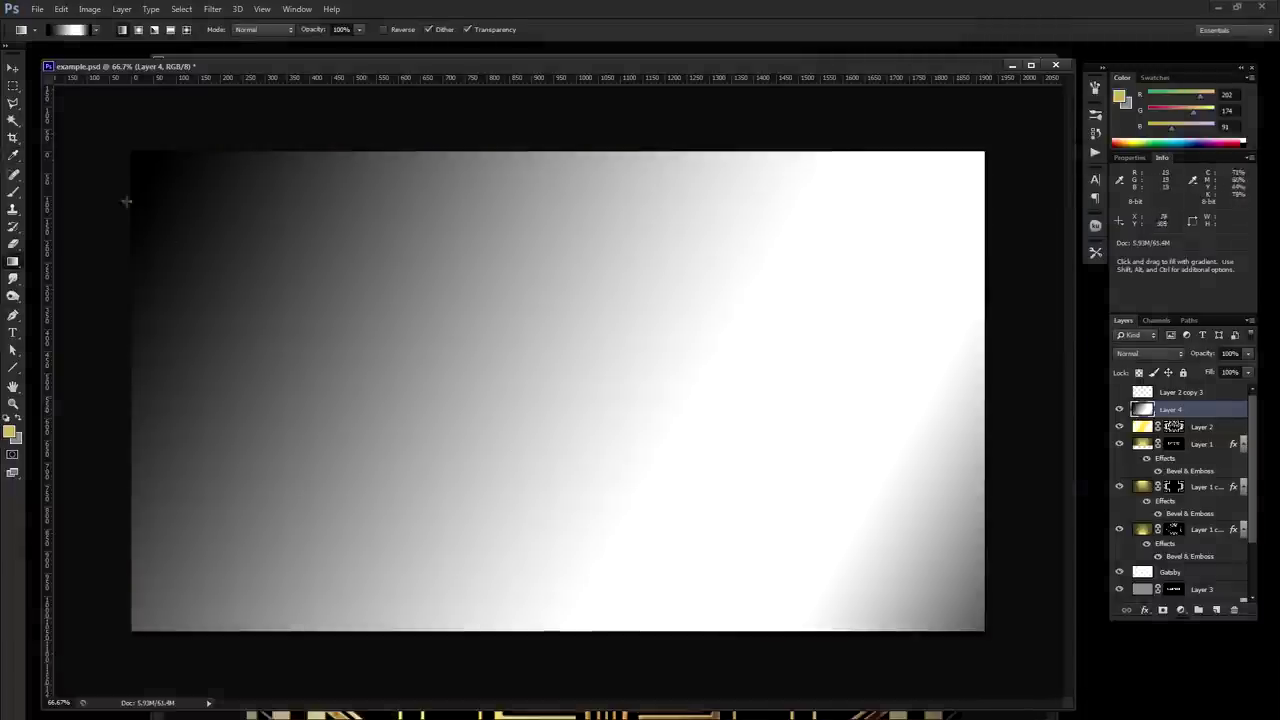
left_click_drag(90, 122, 999, 632)
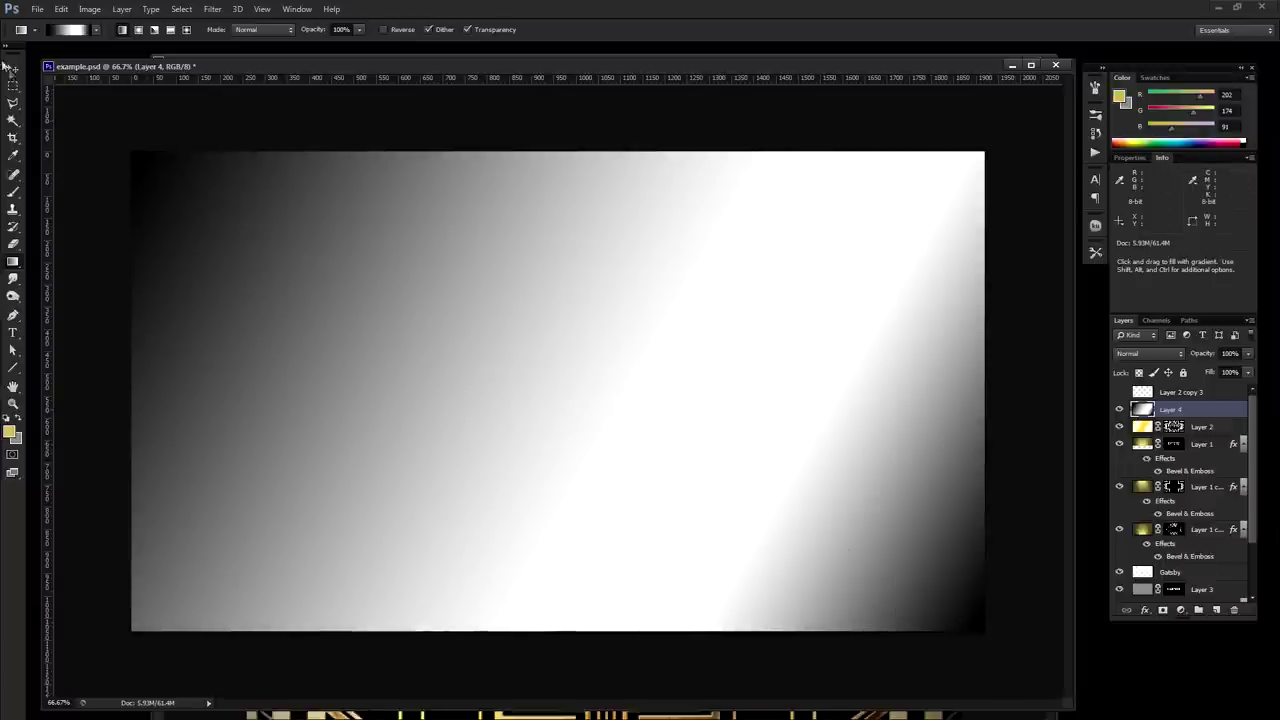
left_click_drag(997, 648, 101, 145)
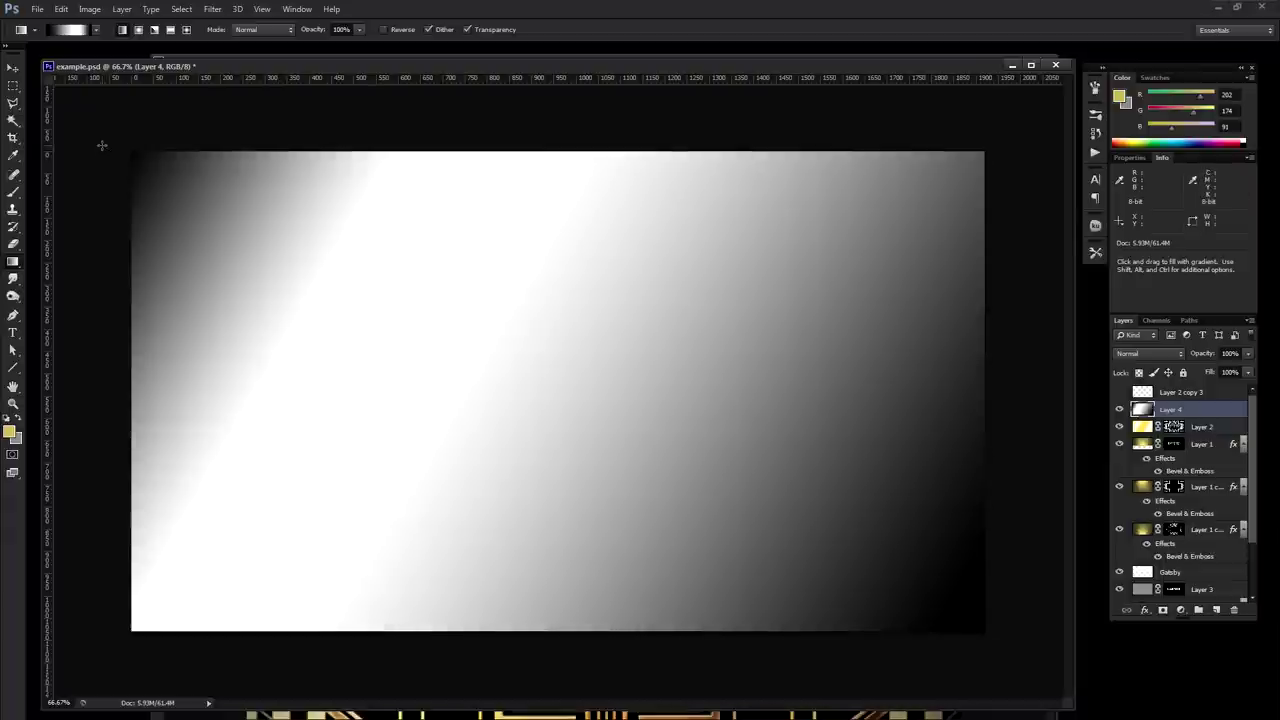
left_click_drag(1015, 660, 129, 163)
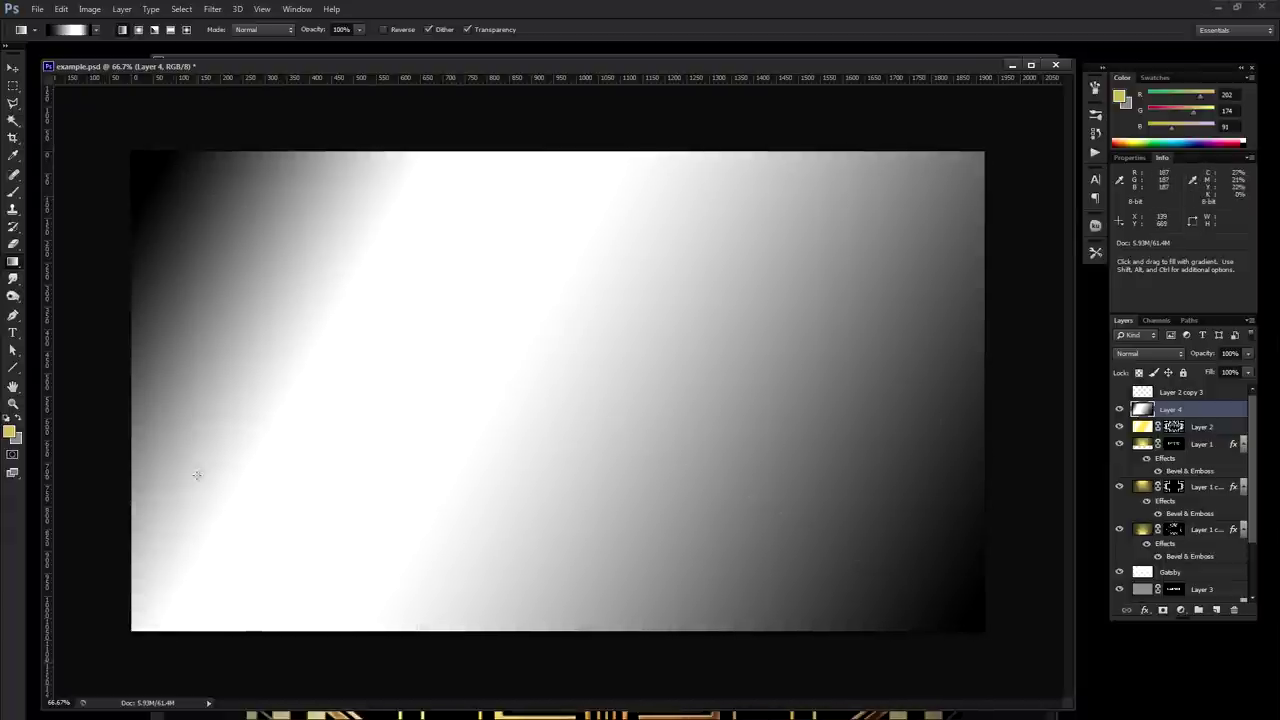
Set Layer 4's blend mode to Overlay and its opacity to 44%.
left_click(1150, 354)
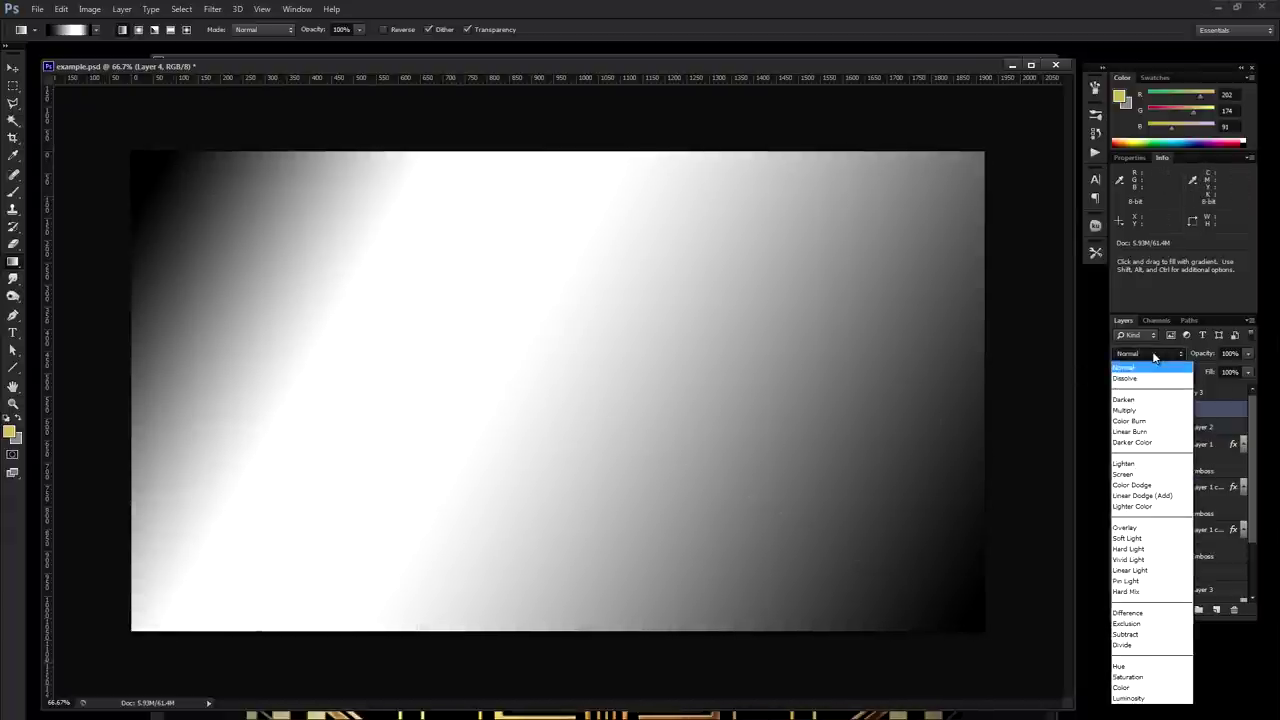
left_click(1126, 527)
left_click(1248, 355)
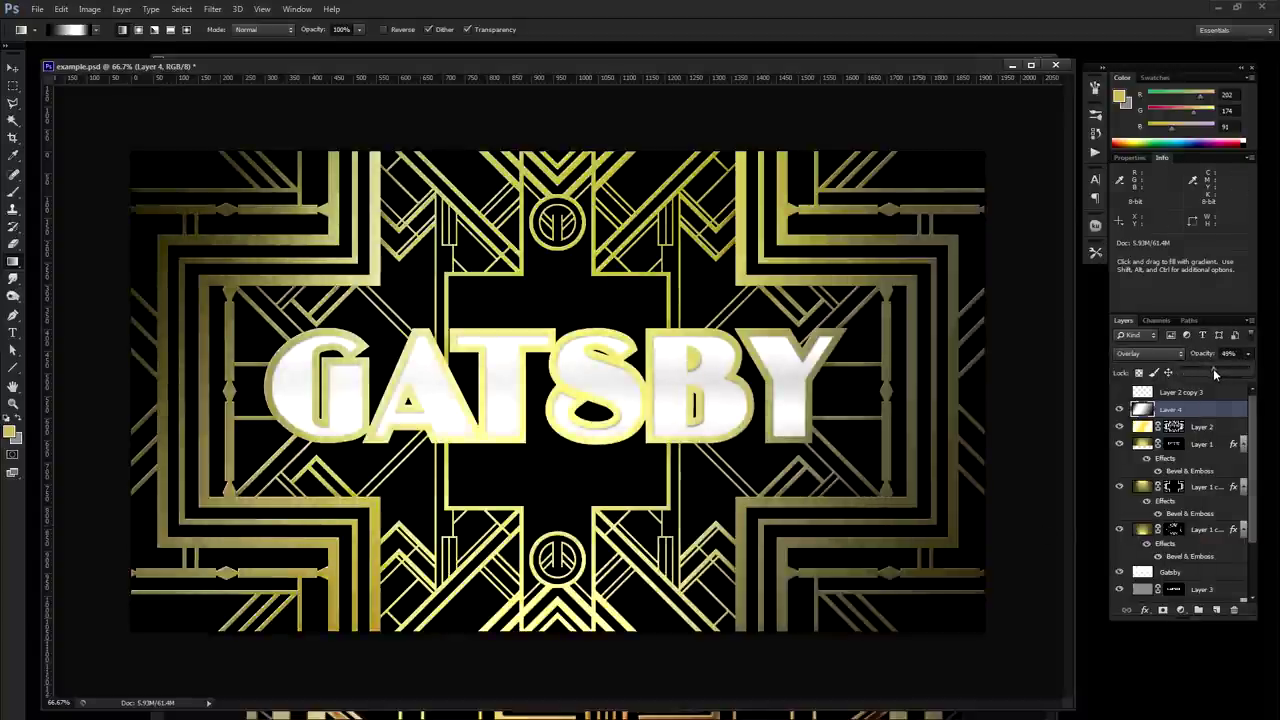
left_click_drag(1213, 368, 1210, 368)
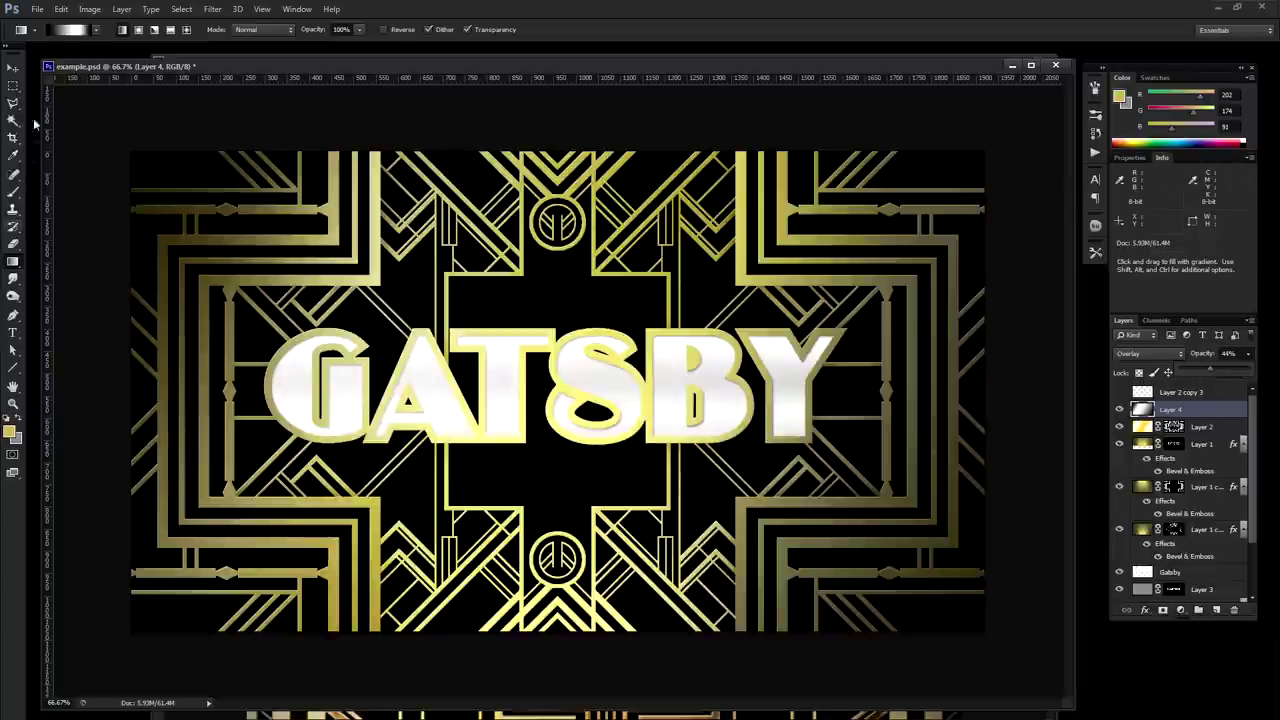
left_click(13, 67)
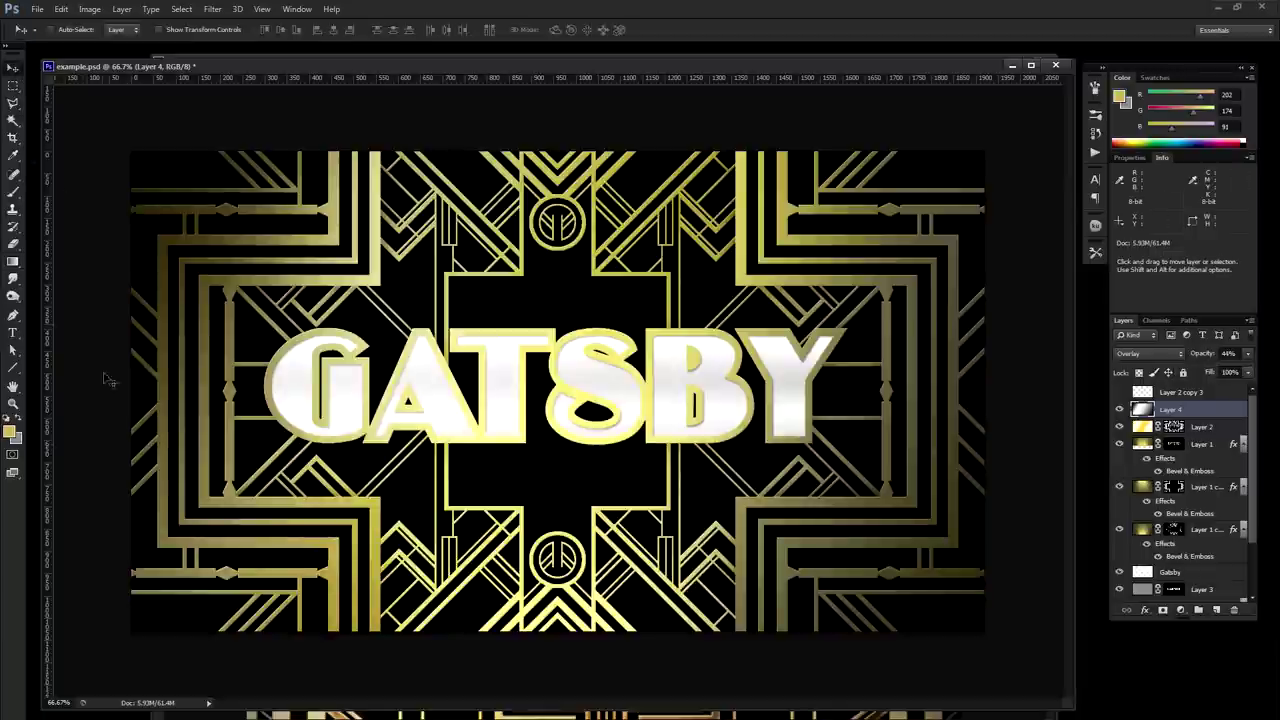
left_click(13, 403)
left_click(572, 400, "alt")
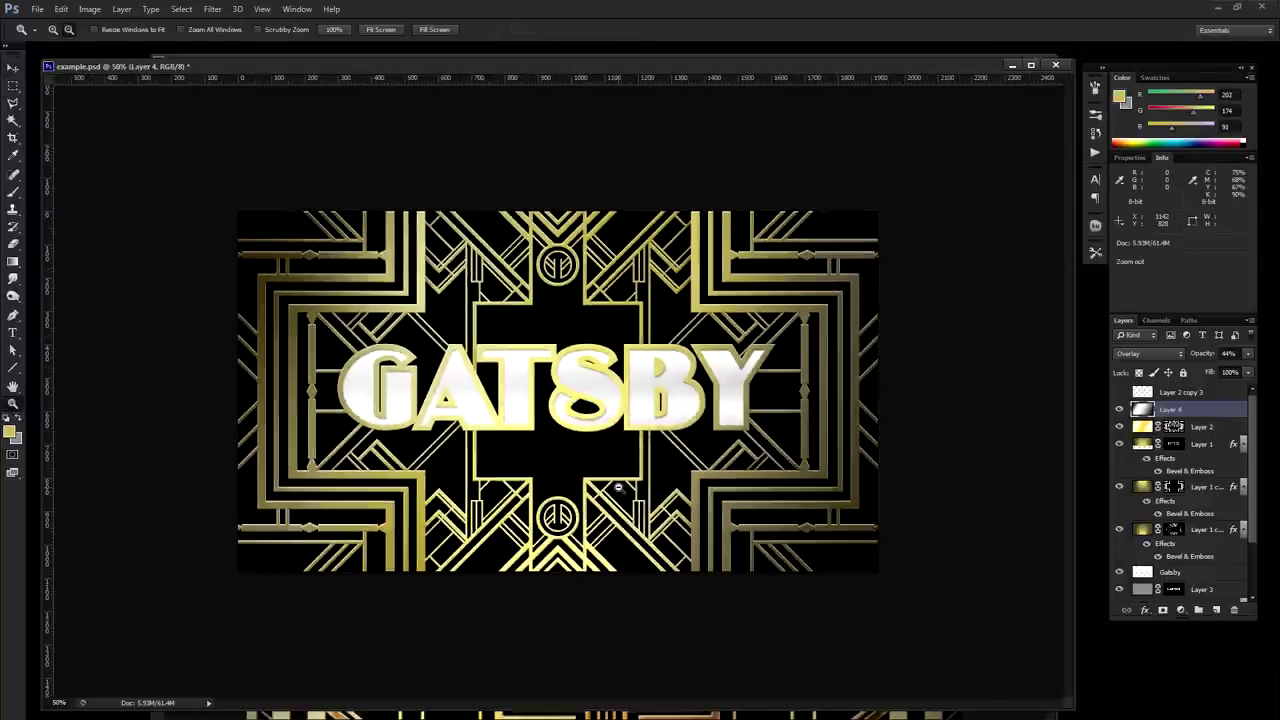
left_click(558, 406)
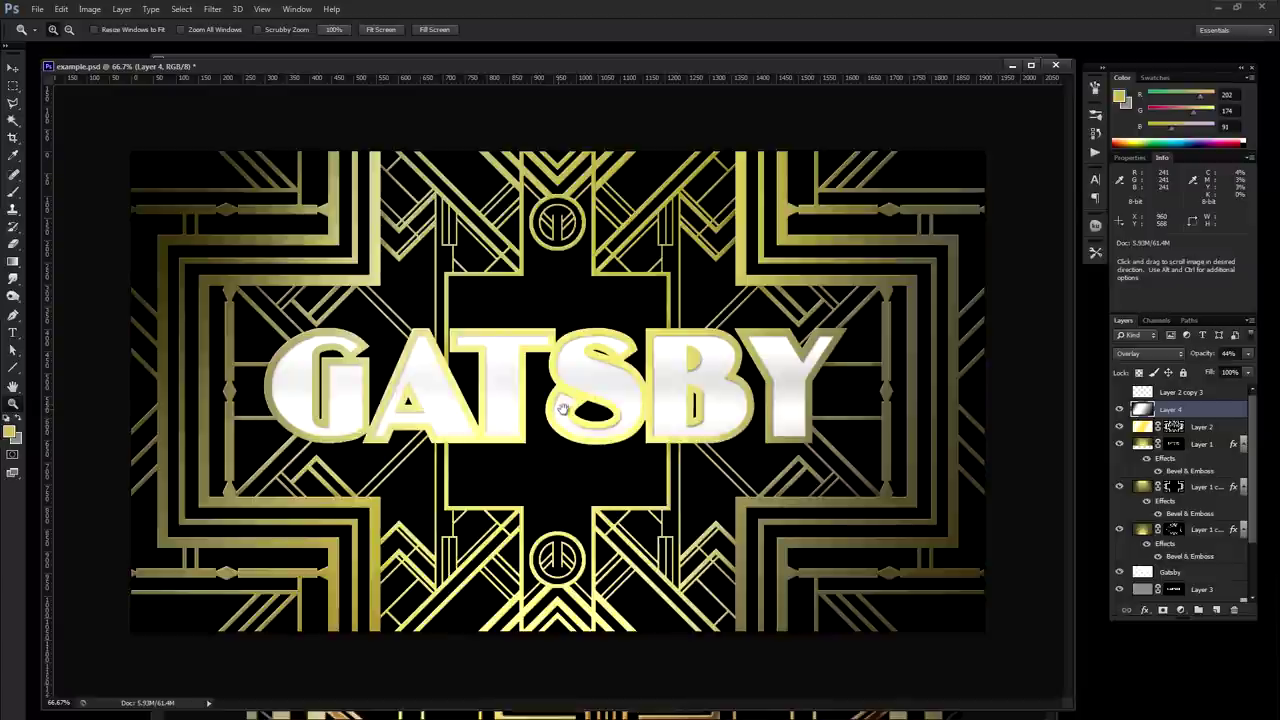
left_click(13, 67)
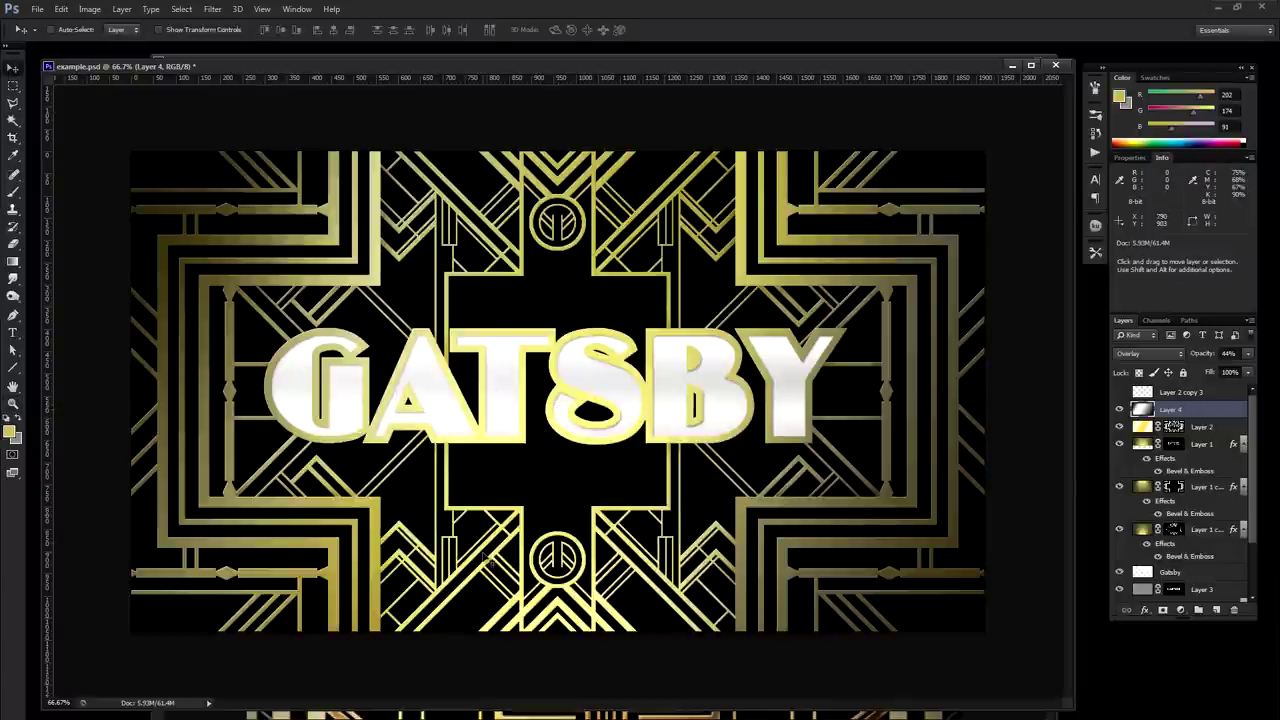
In the Gatsby copy layer's Gradient Overlay, change the gradient stop at 56% to grey #b4b4b4.
left_click_drag(1256, 520, 1256, 570)
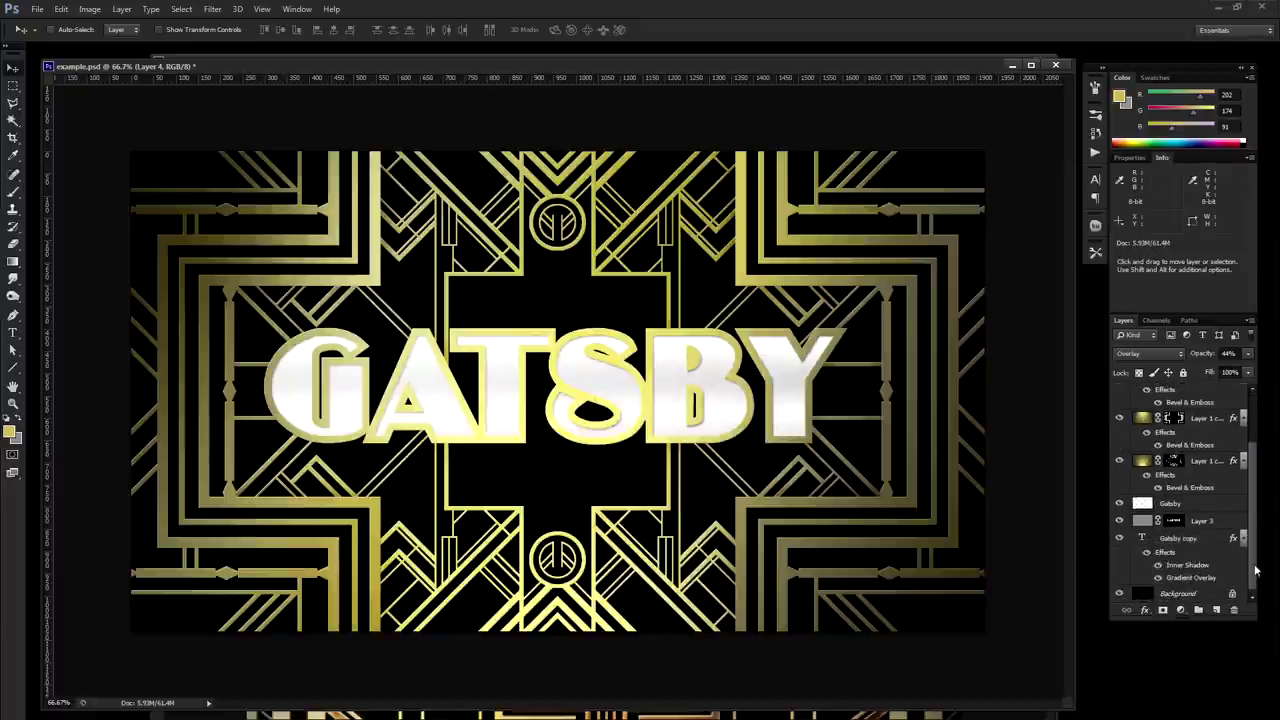
double_click(1192, 578)
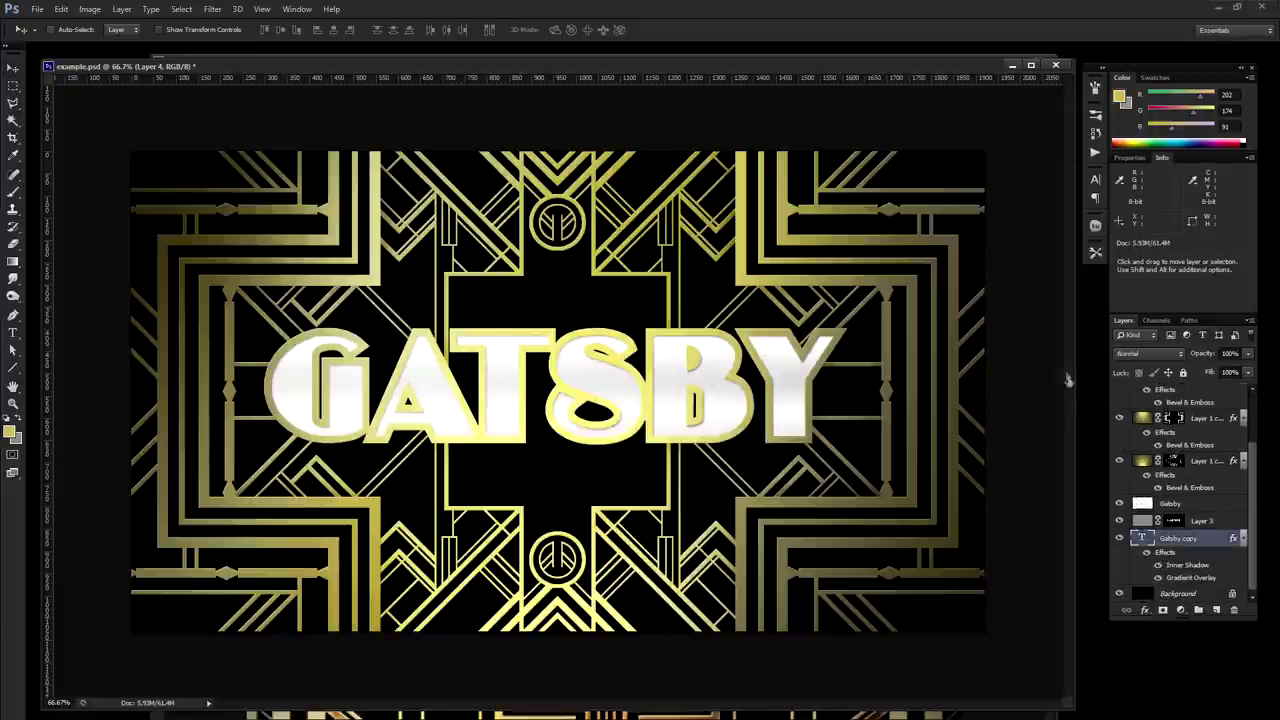
left_click_drag(940, 106, 998, 150)
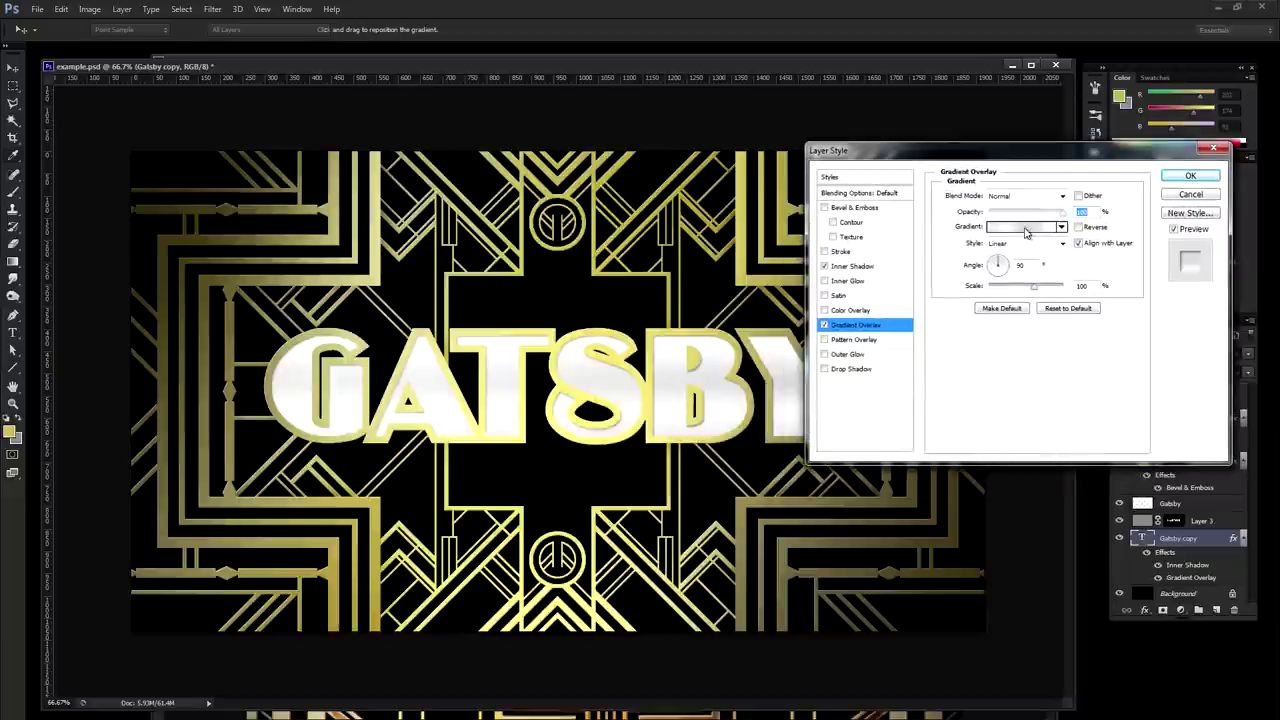
left_click(1025, 226)
left_click_drag(850, 153, 910, 208)
left_click(1001, 436)
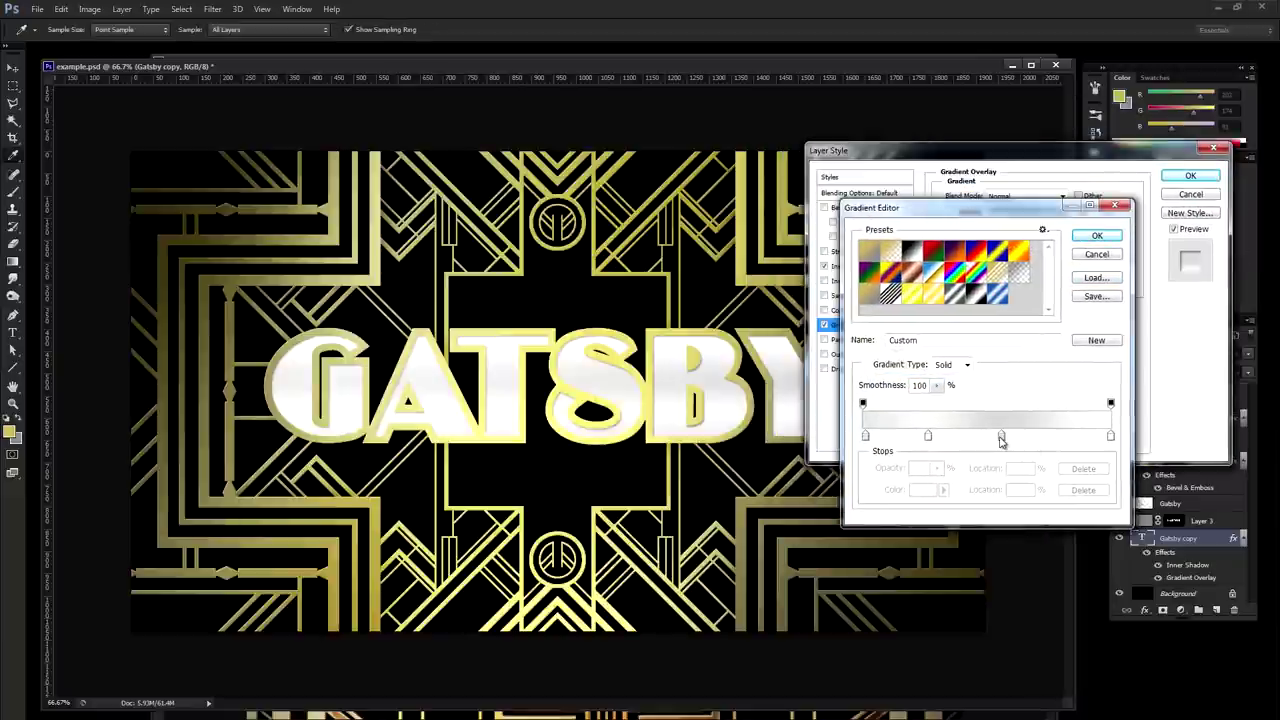
left_click(926, 492)
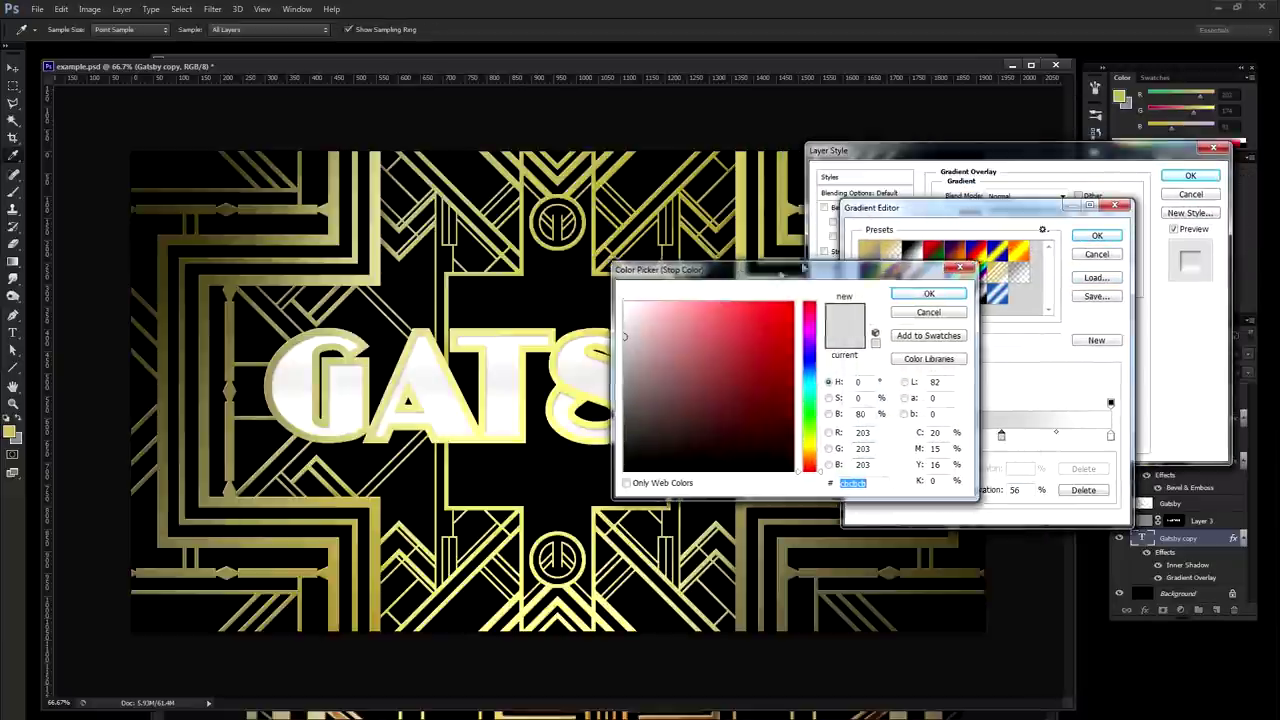
left_click_drag(727, 319, 722, 324)
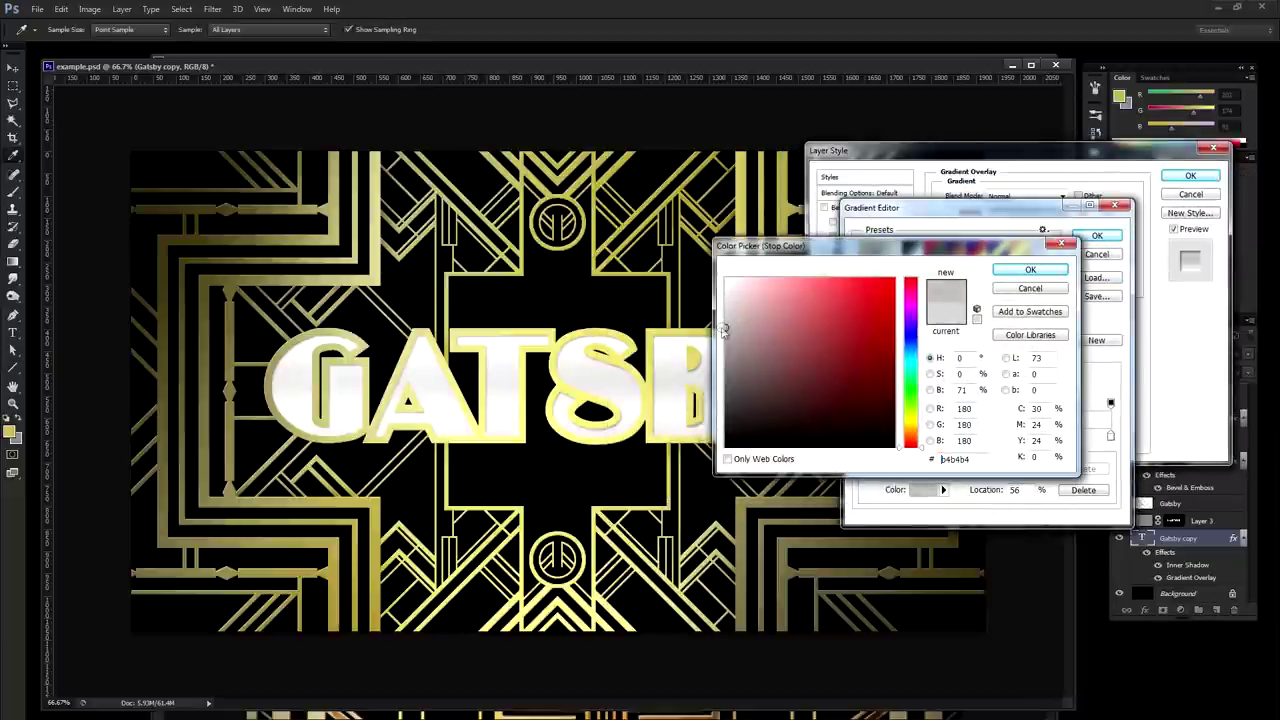
left_click(1030, 270)
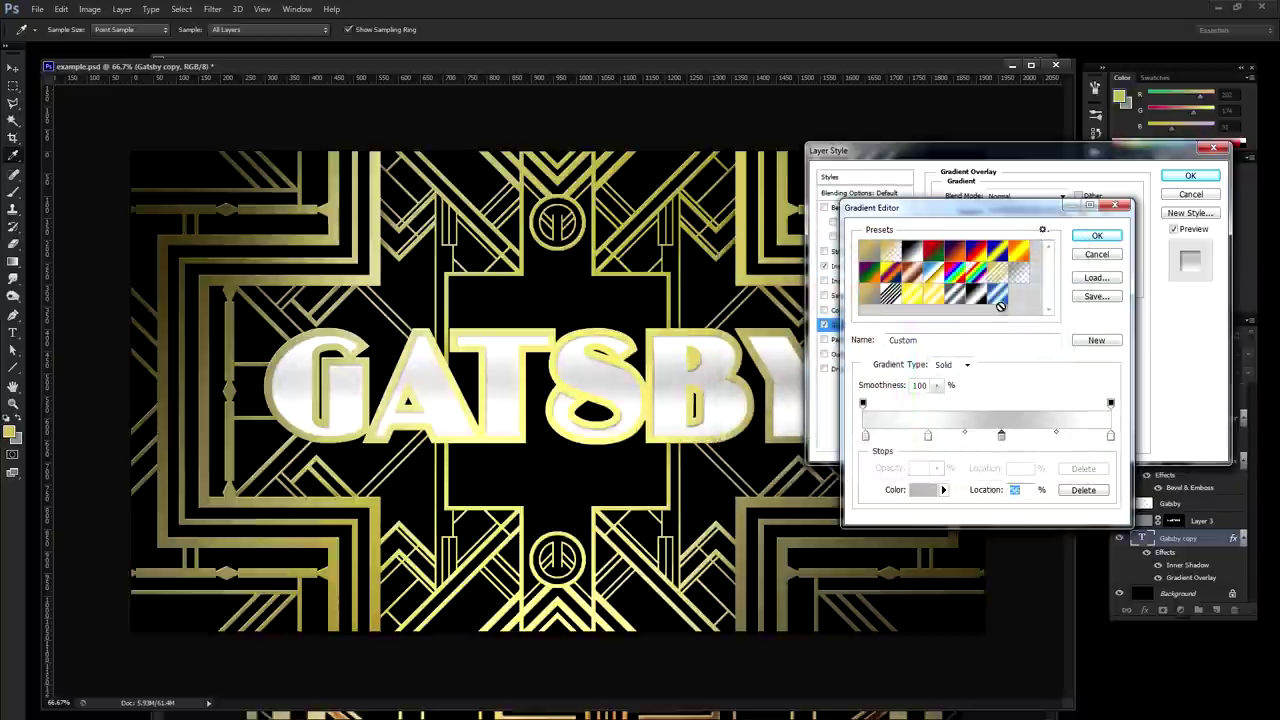
Change the gradient stop at the 1% location to grey #b6b6b6.
left_click(865, 436)
left_click(921, 489)
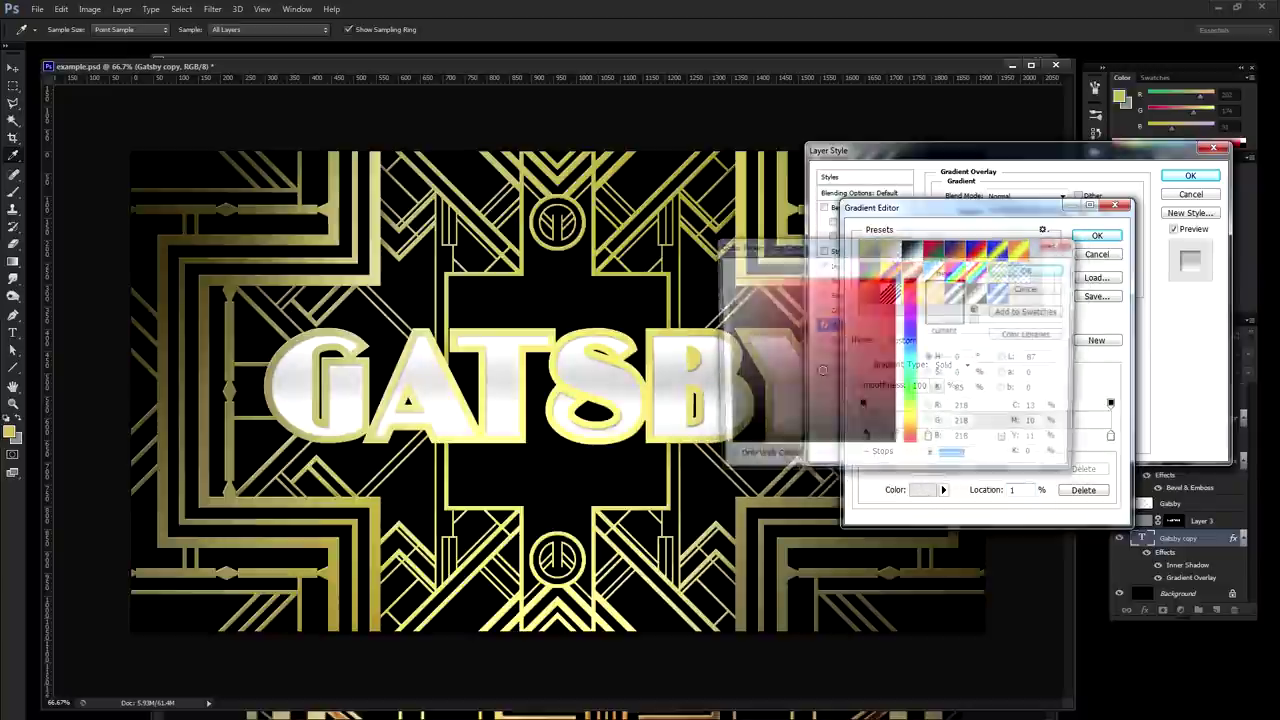
left_click(724, 326)
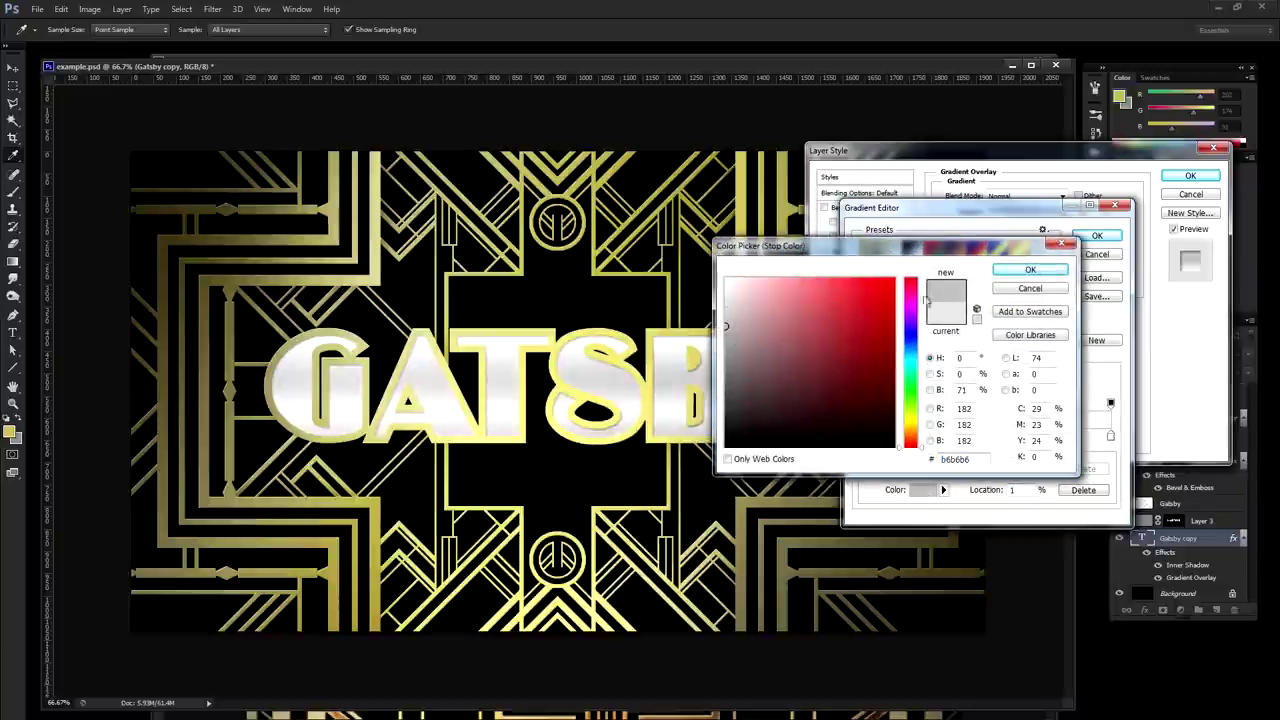
left_click(1025, 270)
Change the gradient stop at the 27% location to grey #898989, apply the layer style and save the document.
left_click(929, 437)
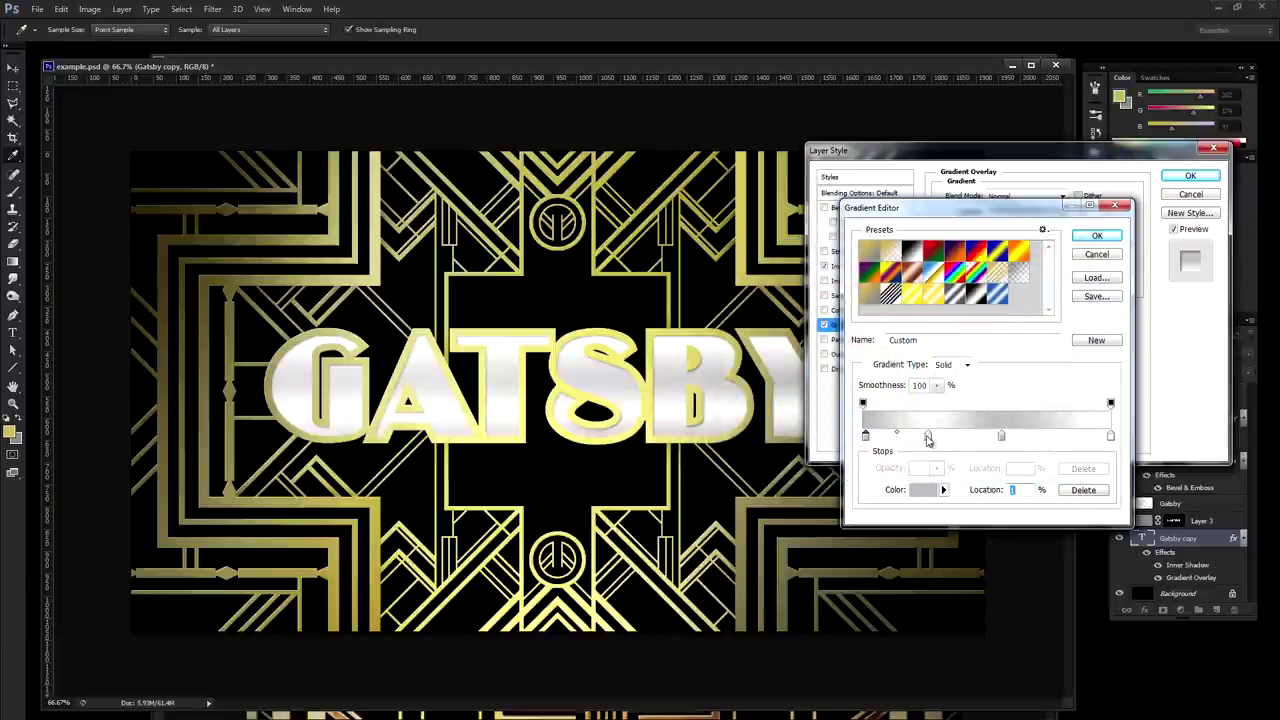
left_click(921, 489)
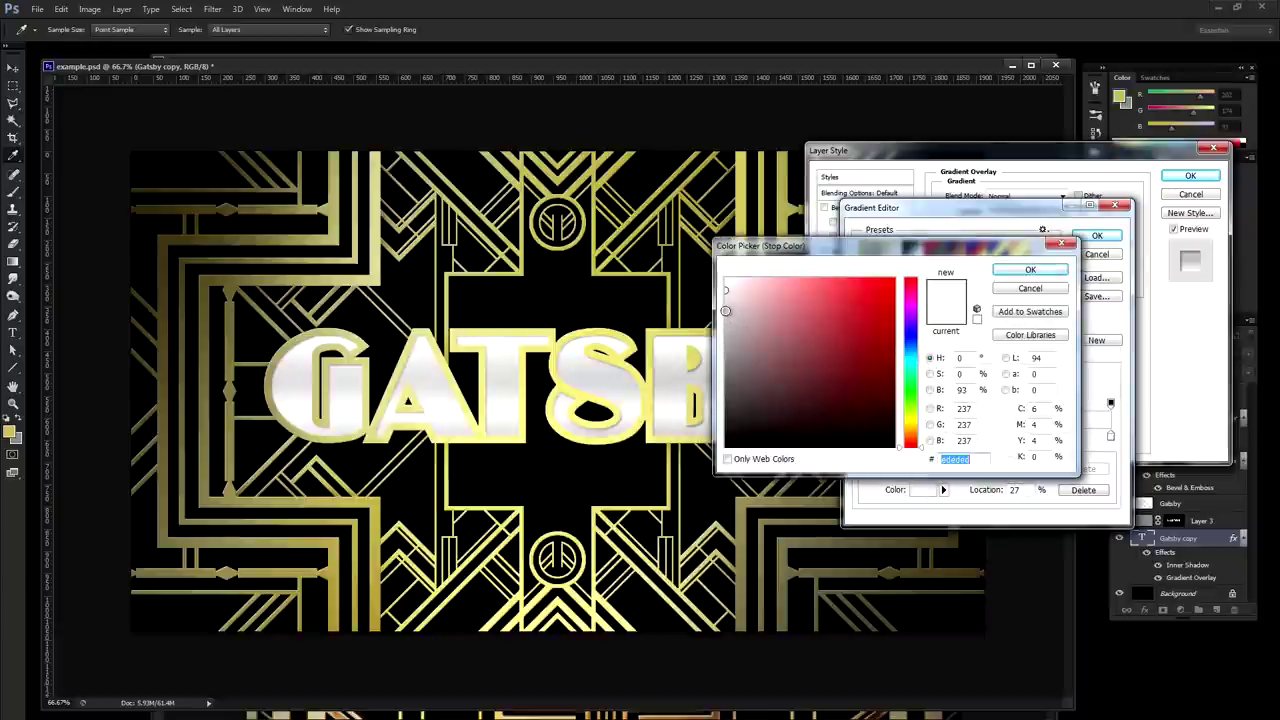
left_click(724, 312)
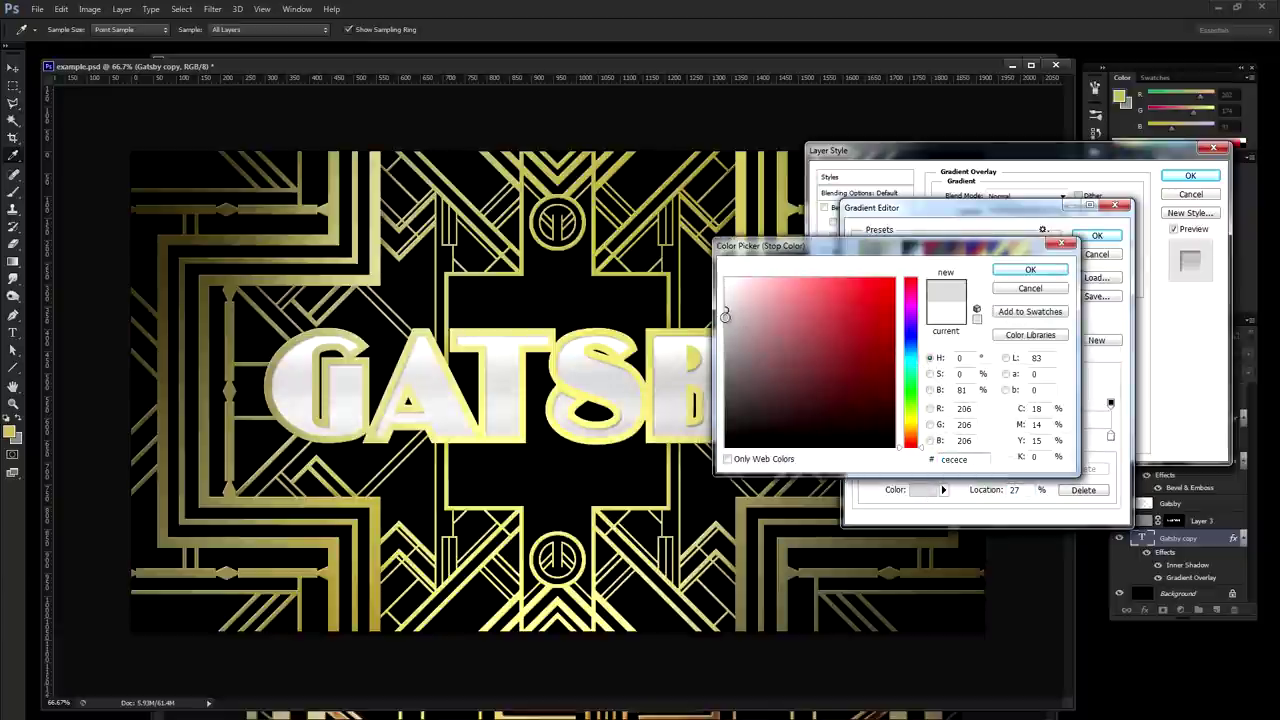
left_click_drag(725, 312, 724, 349)
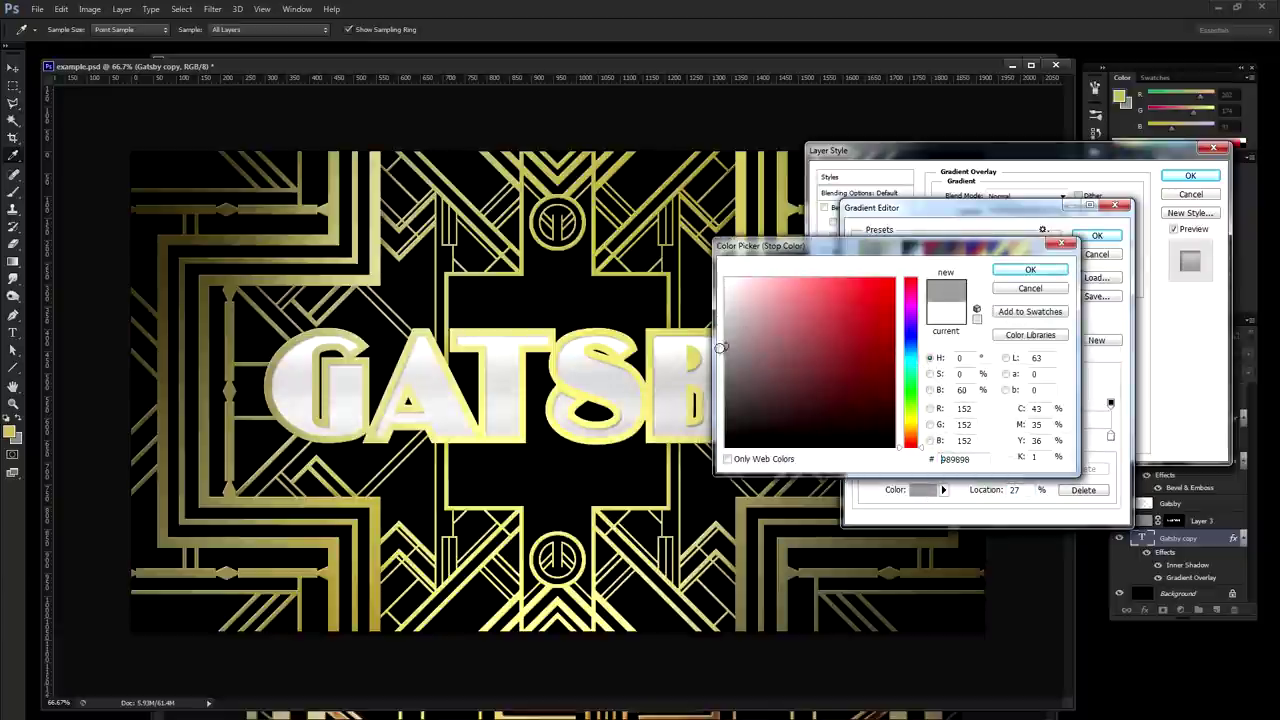
left_click_drag(725, 351, 726, 357)
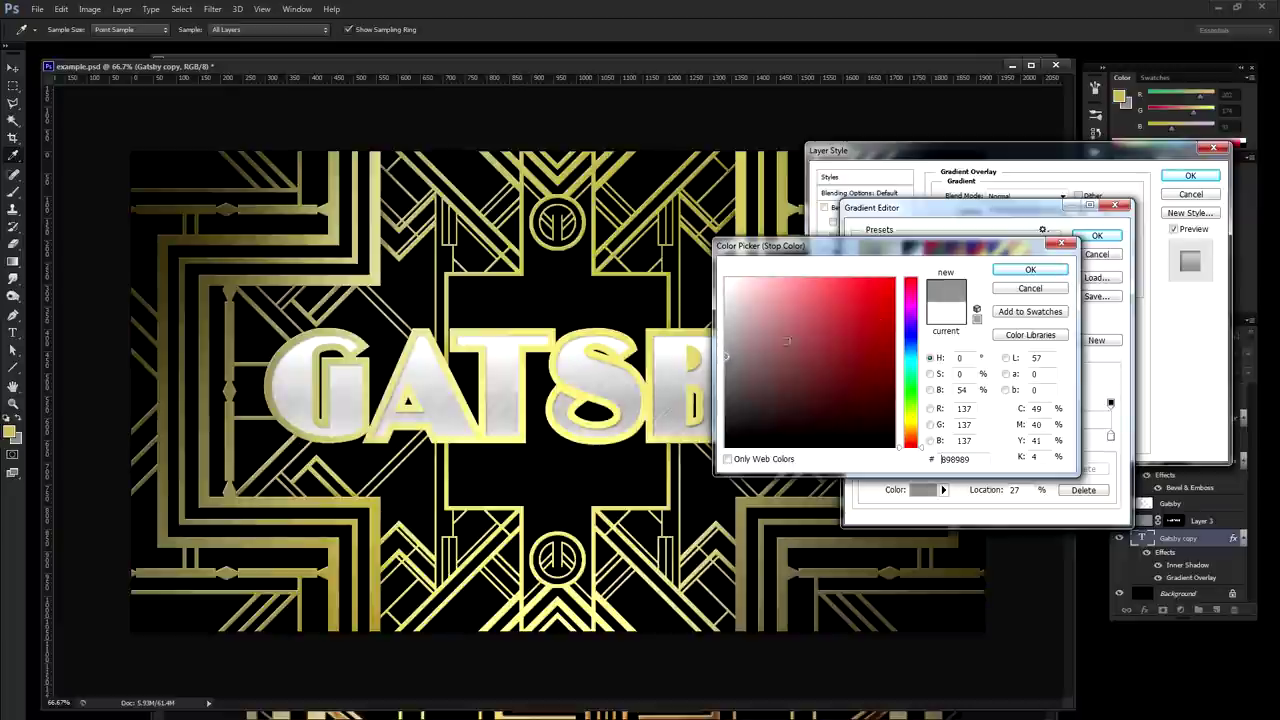
key("Return")
left_click(1097, 236)
left_click(1190, 176)
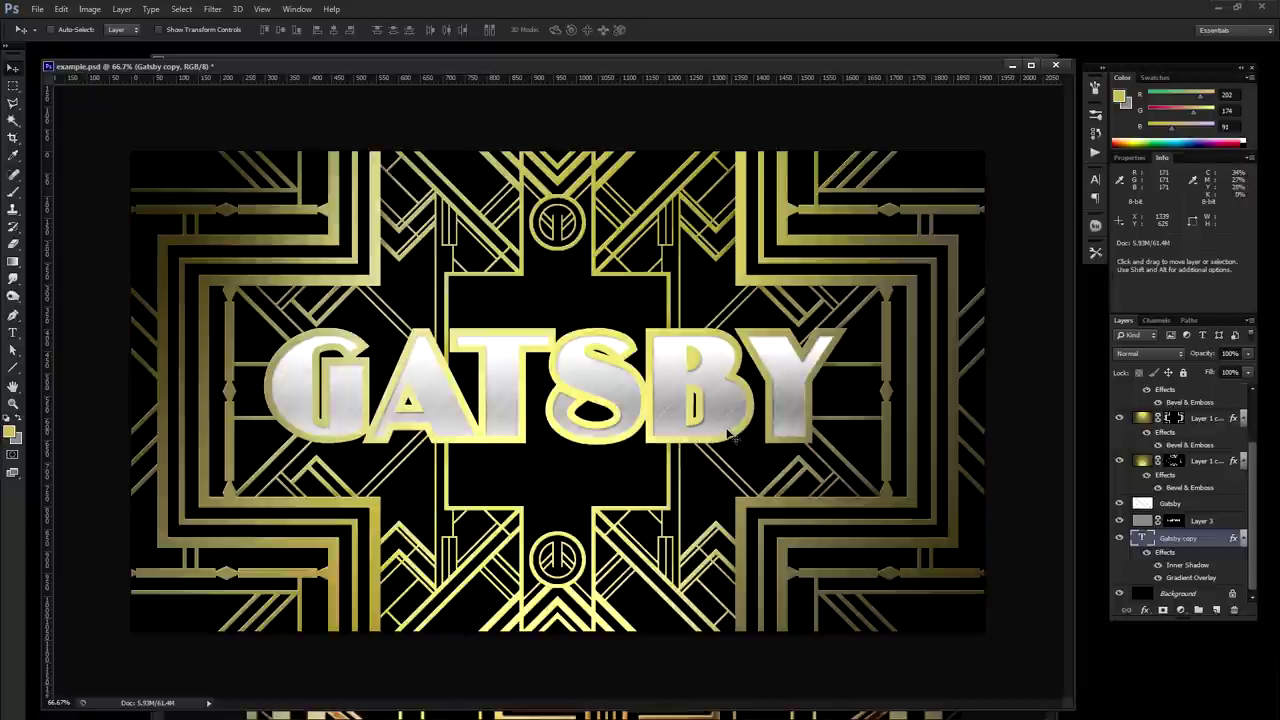
key("ctrl+s")
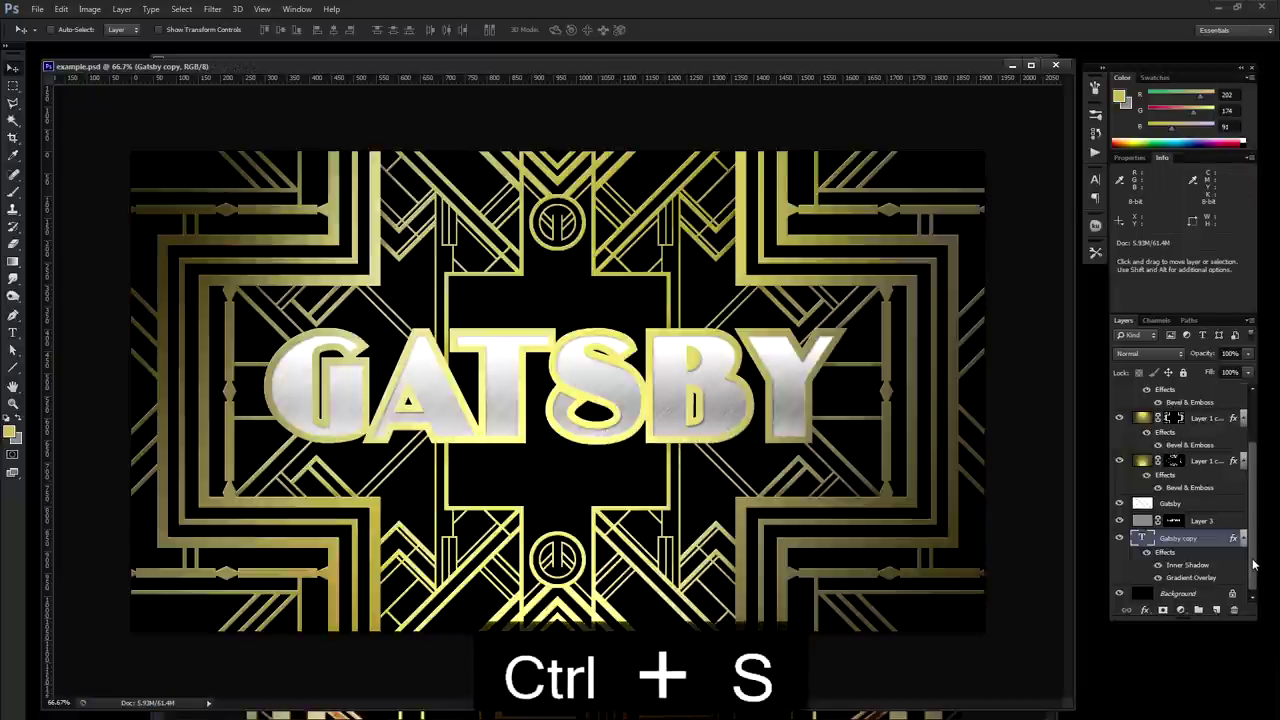
Mask Layer 4 with a selection loaded from the Gatsby artwork layer's outline.
scroll(1254, 566, "up", 3)
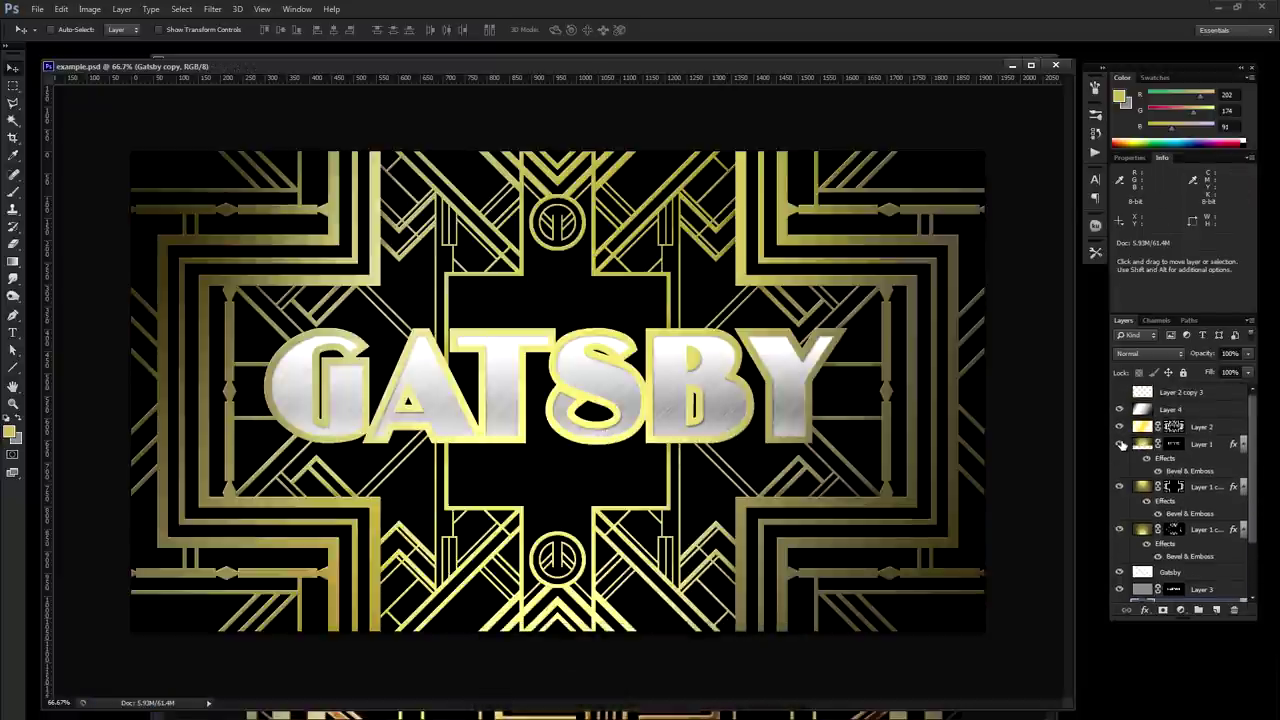
left_click(1191, 411)
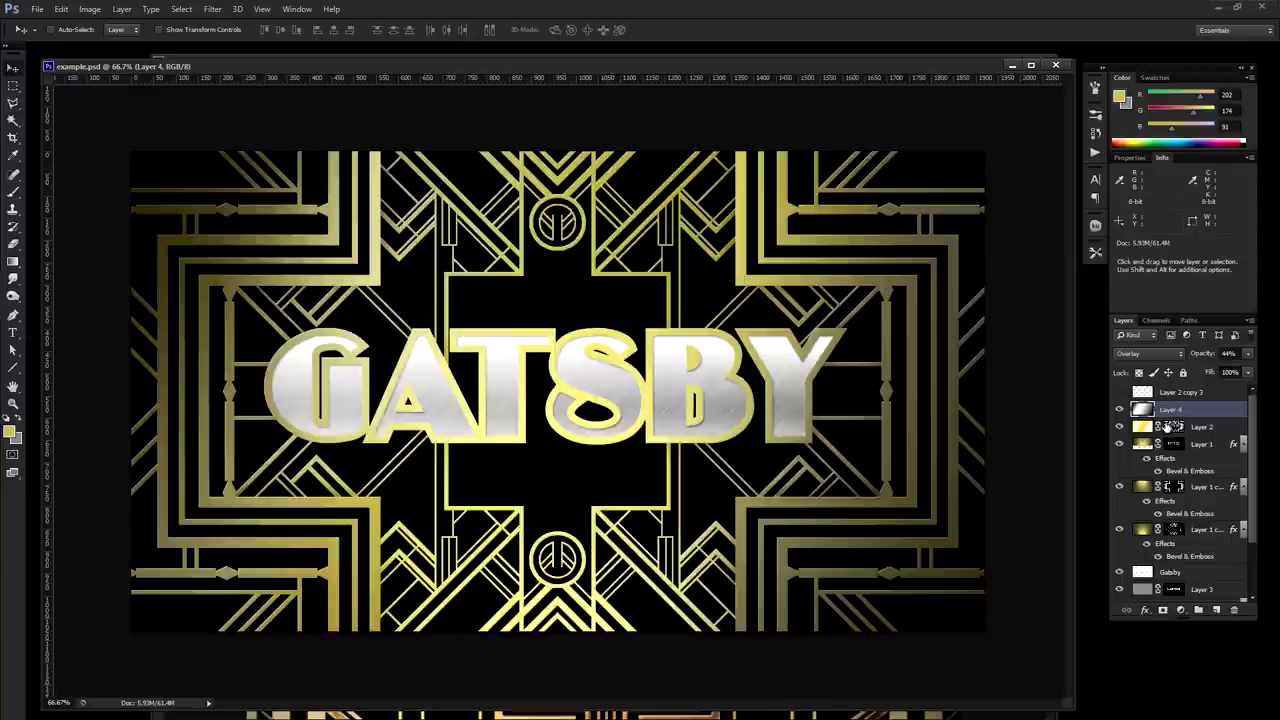
scroll(1254, 413, "down", 3)
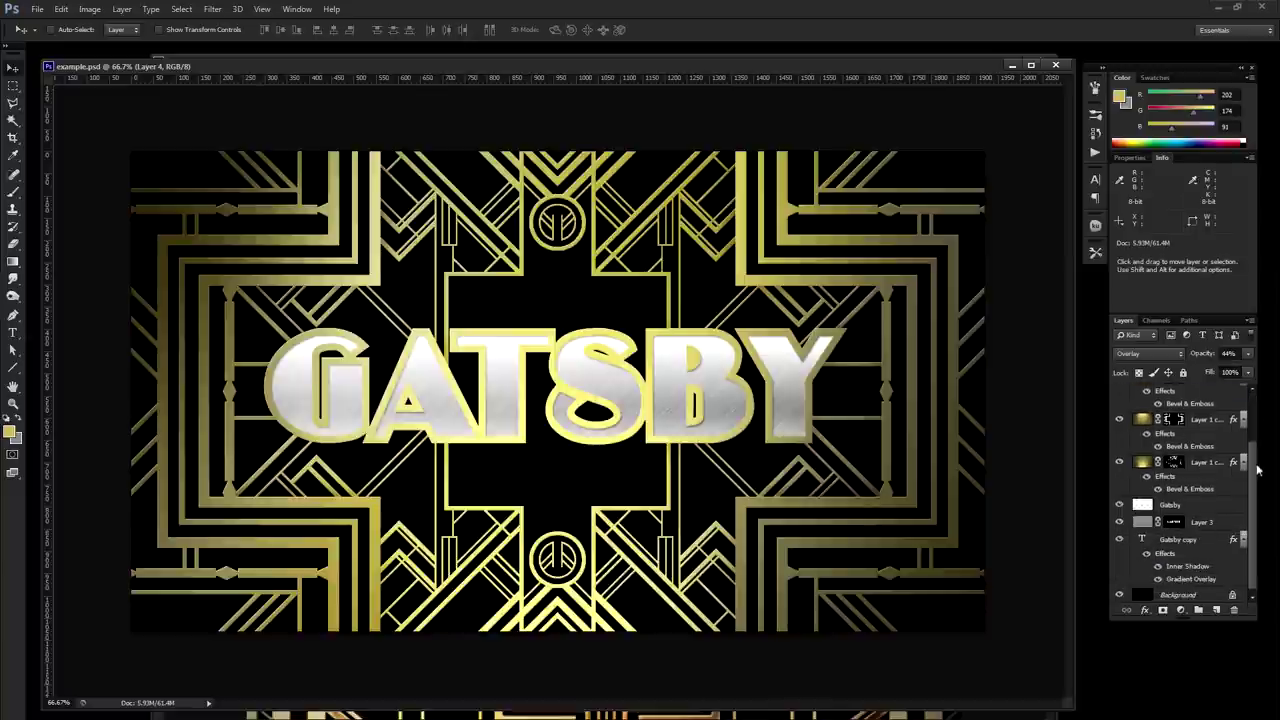
left_click(1140, 508, "ctrl")
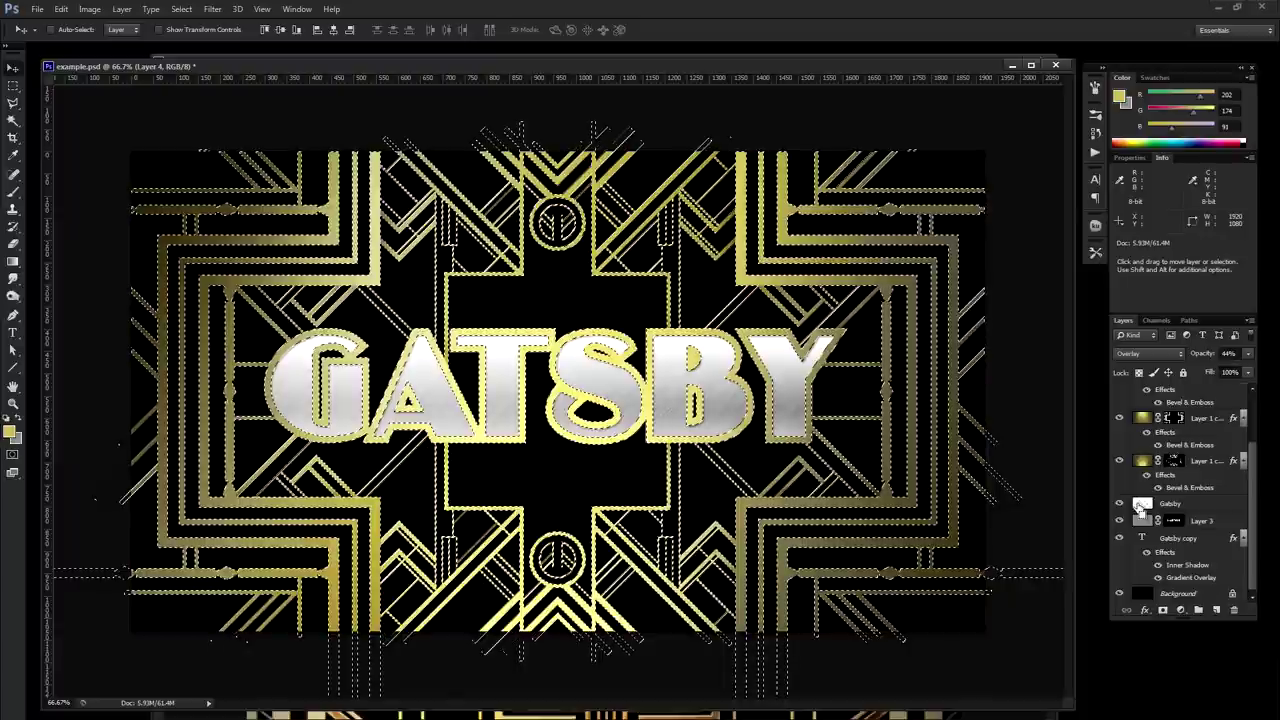
scroll(1254, 478, "up", 3)
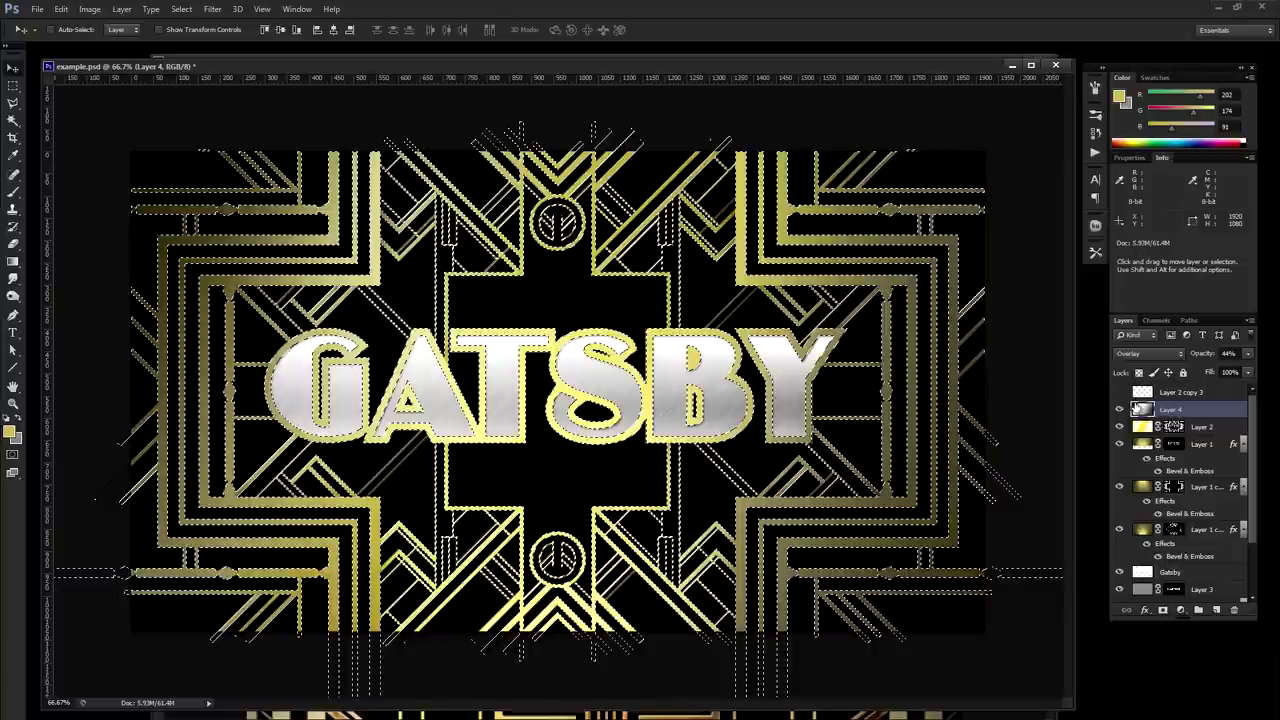
left_click(1163, 609)
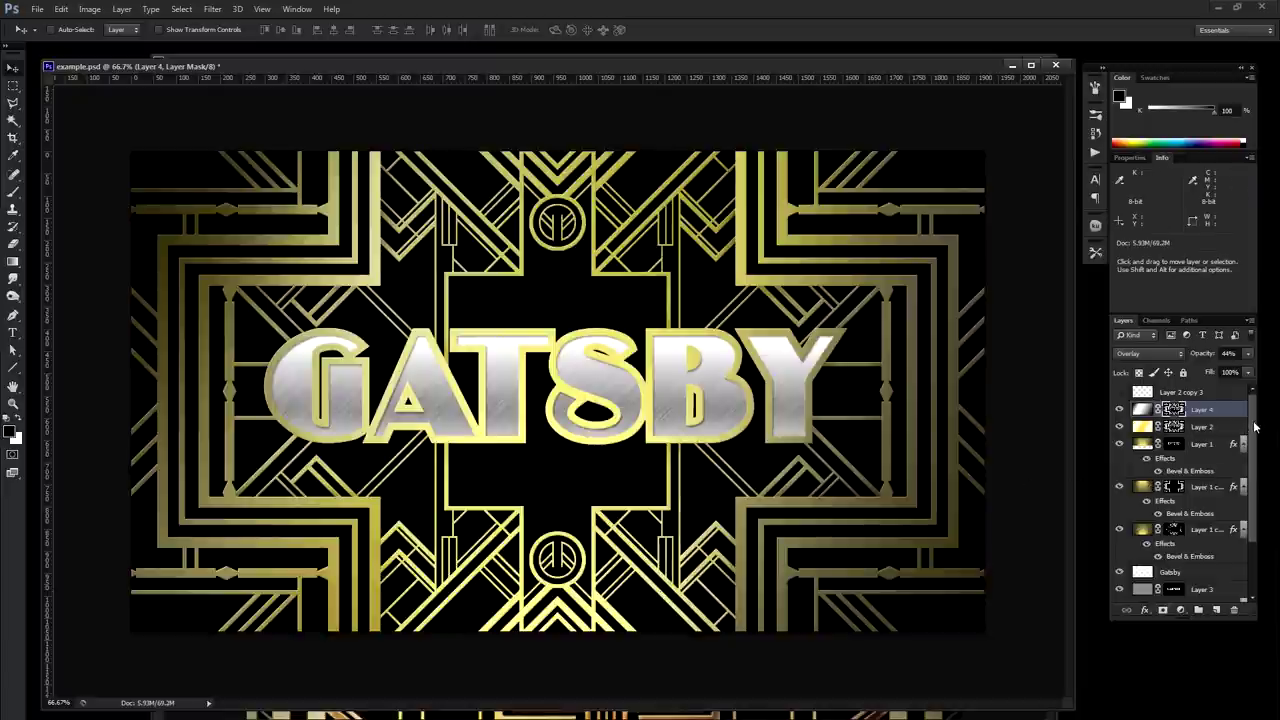
Group all the layers from Layer 4 down to Layer 3.
left_click_drag(1255, 427, 1257, 482)
key("shift")
left_click(1200, 521, "shift")
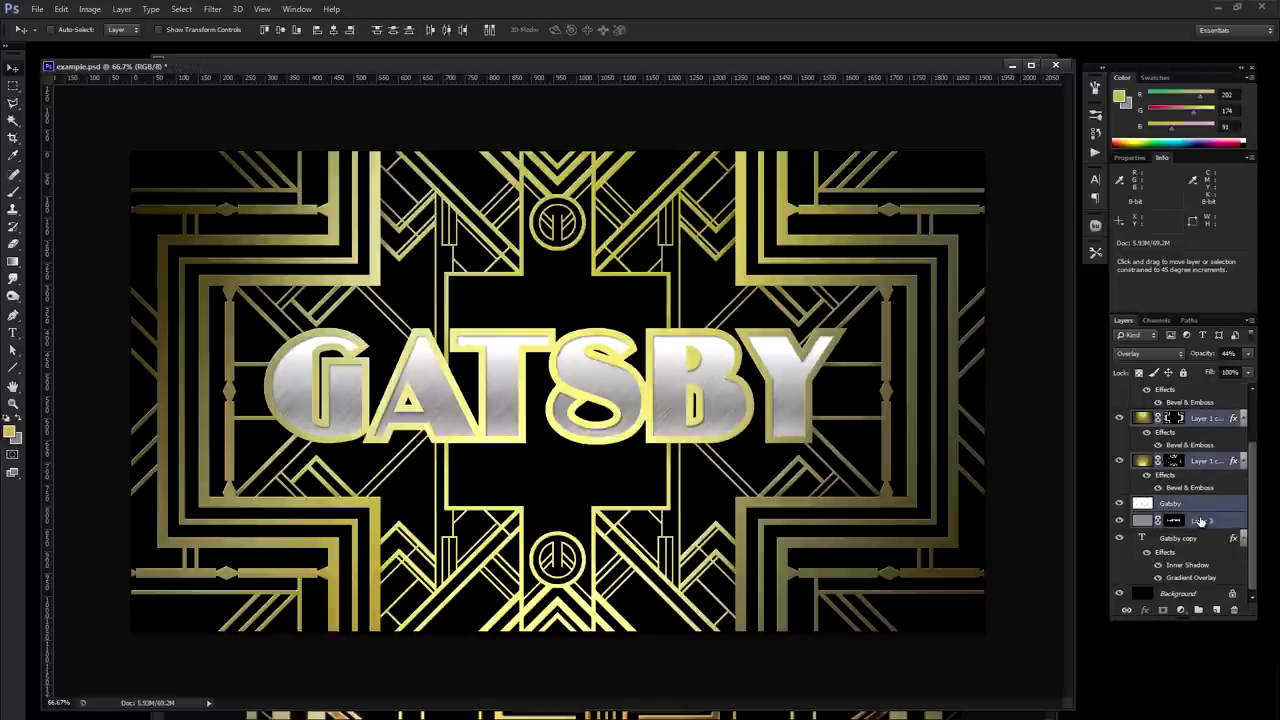
mouse_move(1252, 549)
left_mouse_down()
mouse_move(1254, 470)
mouse_move(1254, 573)
left_mouse_up()
key("shift")
left_click(1199, 612, "shift")
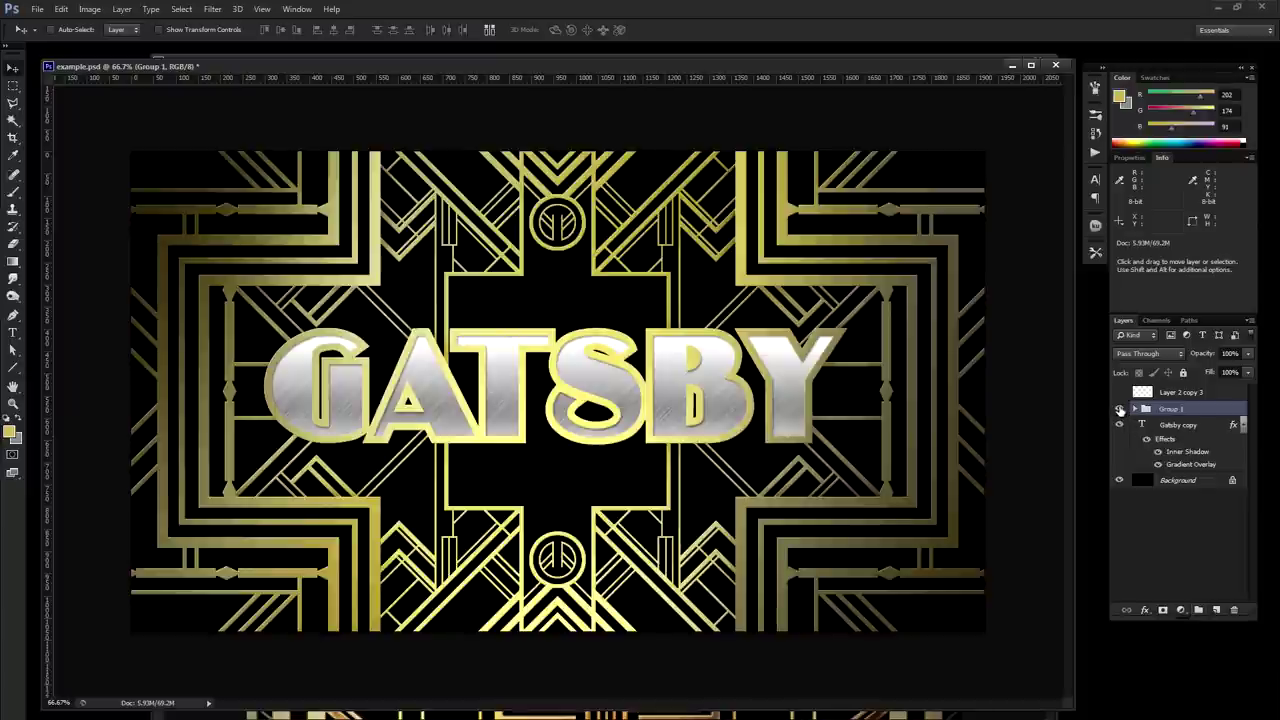
Move the Gatsby copy text layer into Group 1, beneath Layer 3, and collapse the group.
left_click(1120, 409)
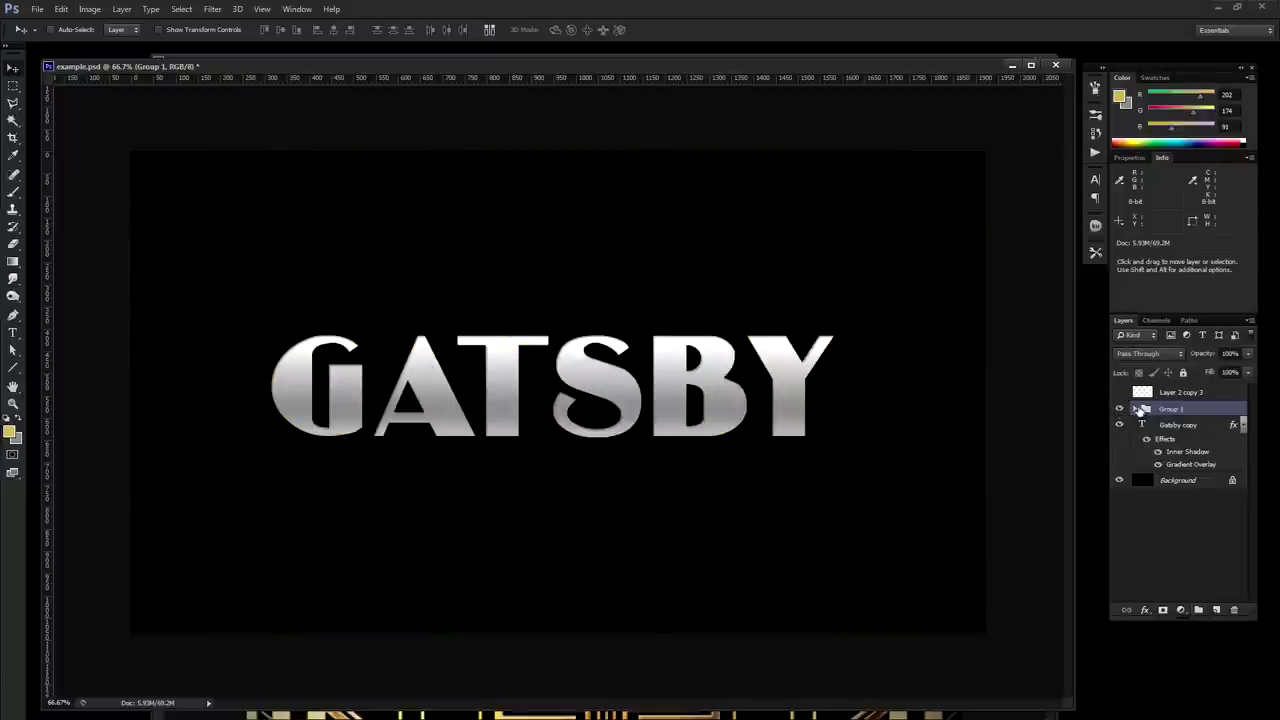
left_click(1136, 409)
scroll(1188, 545, "down", 4)
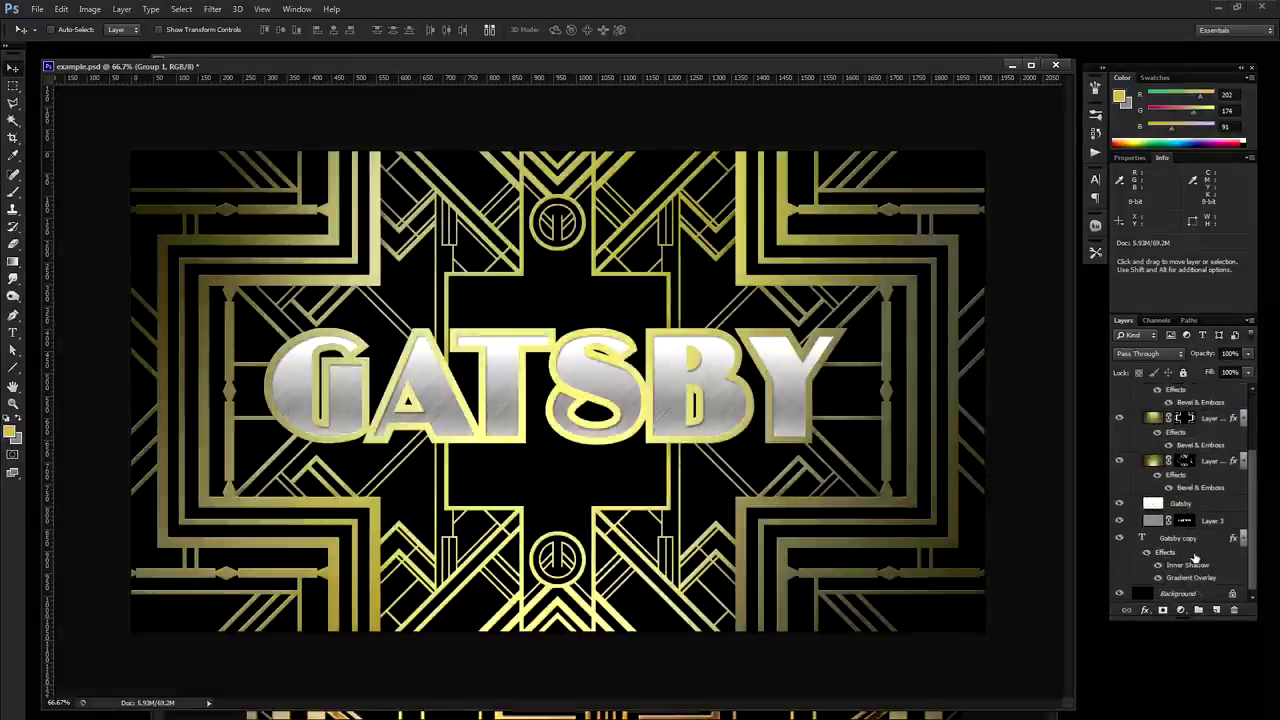
left_click_drag(1184, 540, 1183, 534)
scroll(1170, 440, "up", 3)
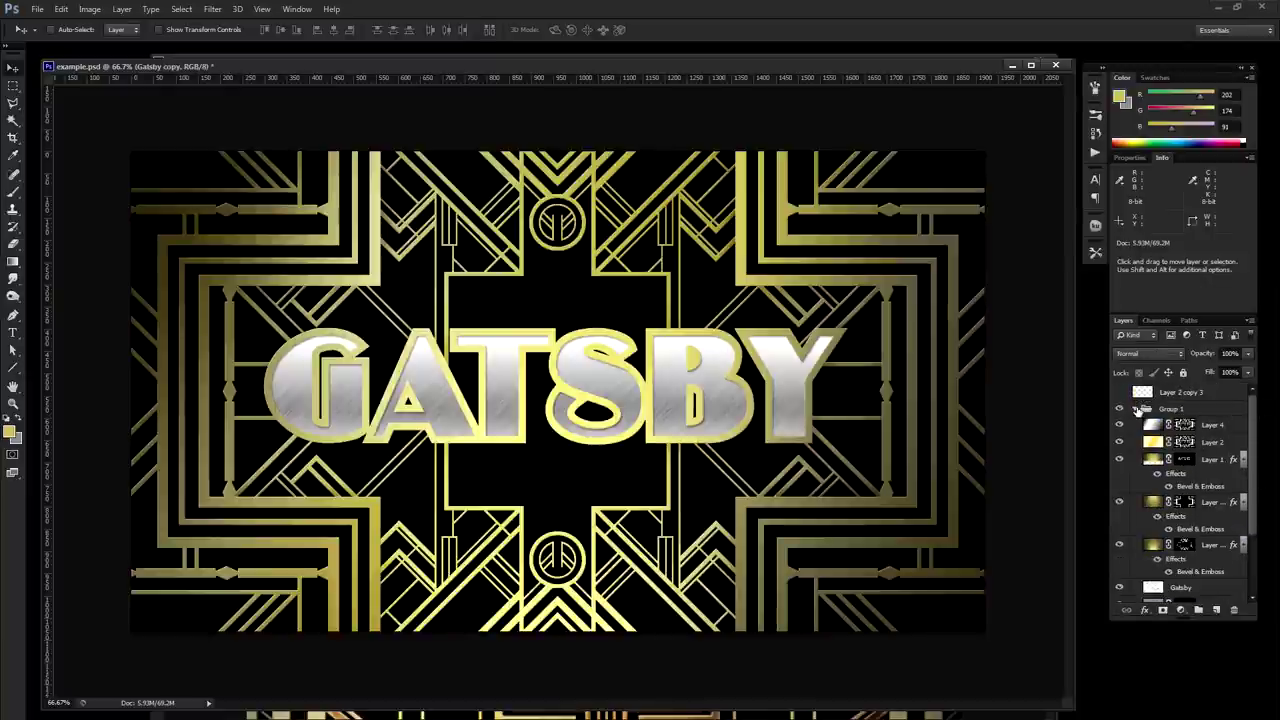
left_click(1137, 409)
Check the contents of Group 1 by temporarily hiding the Background and toggling the group's visibility.
left_click(1119, 426)
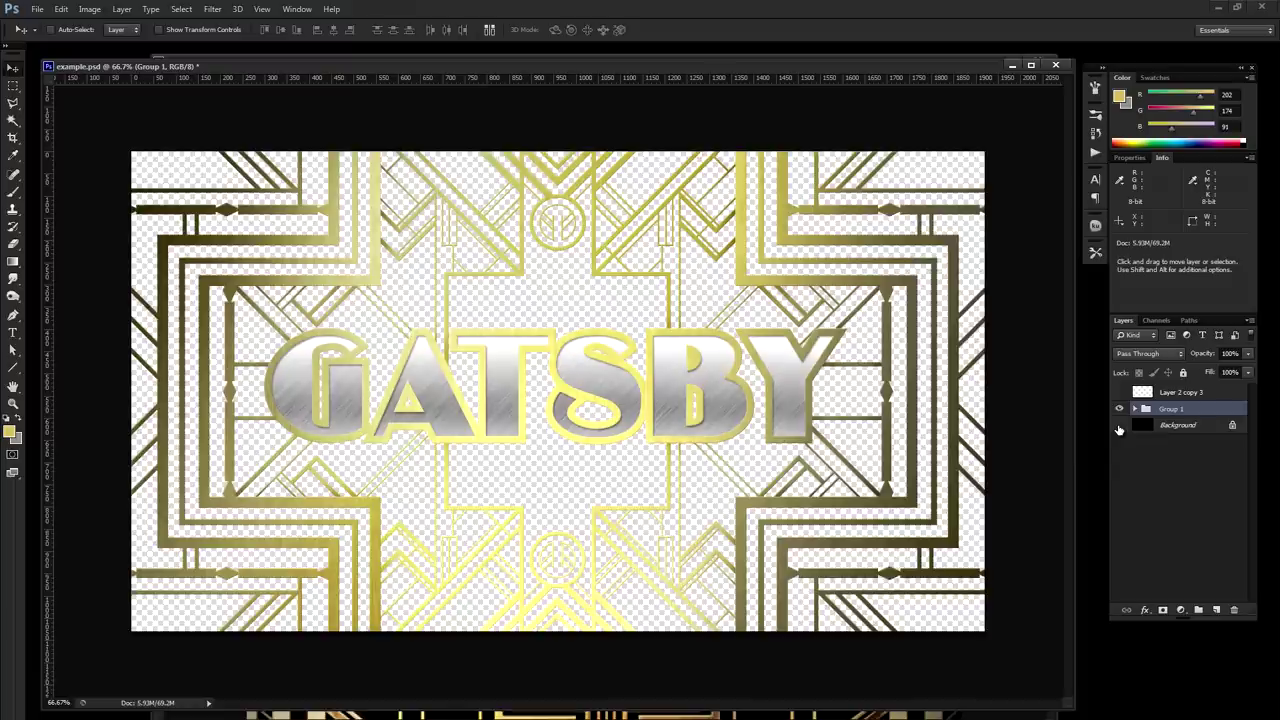
left_click(1119, 409)
left_click(1119, 409)
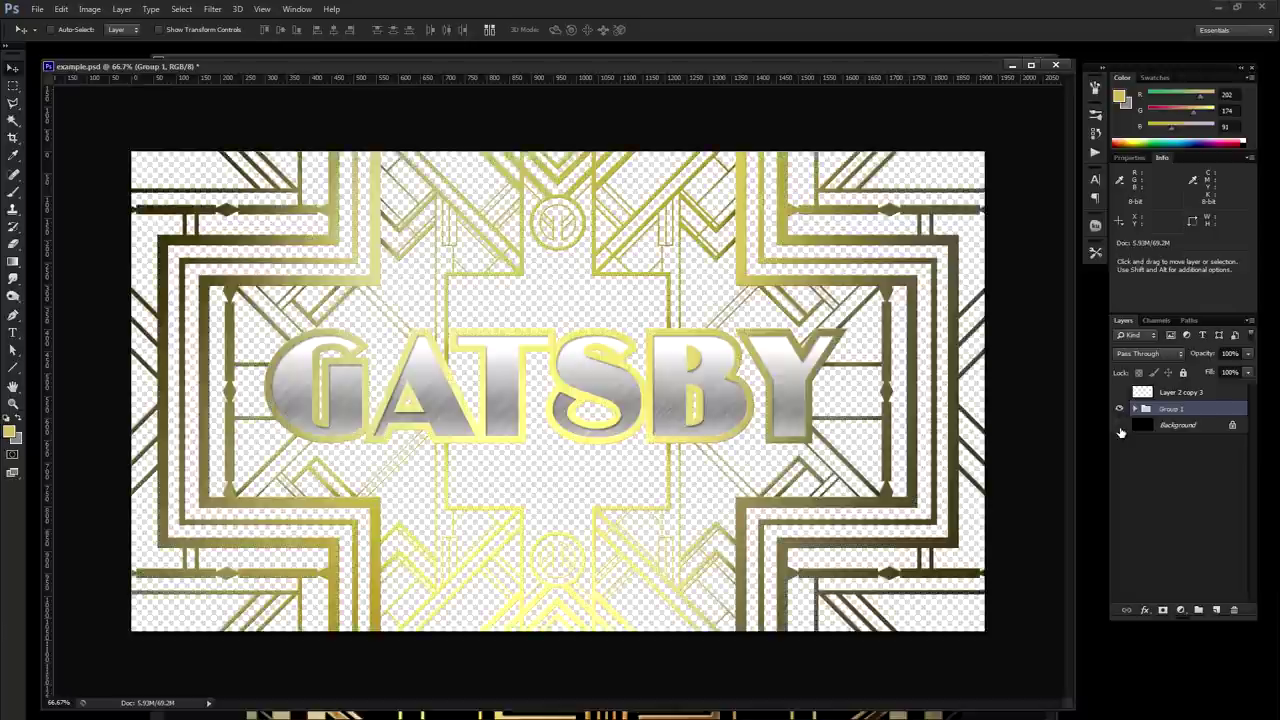
left_click(1119, 426)
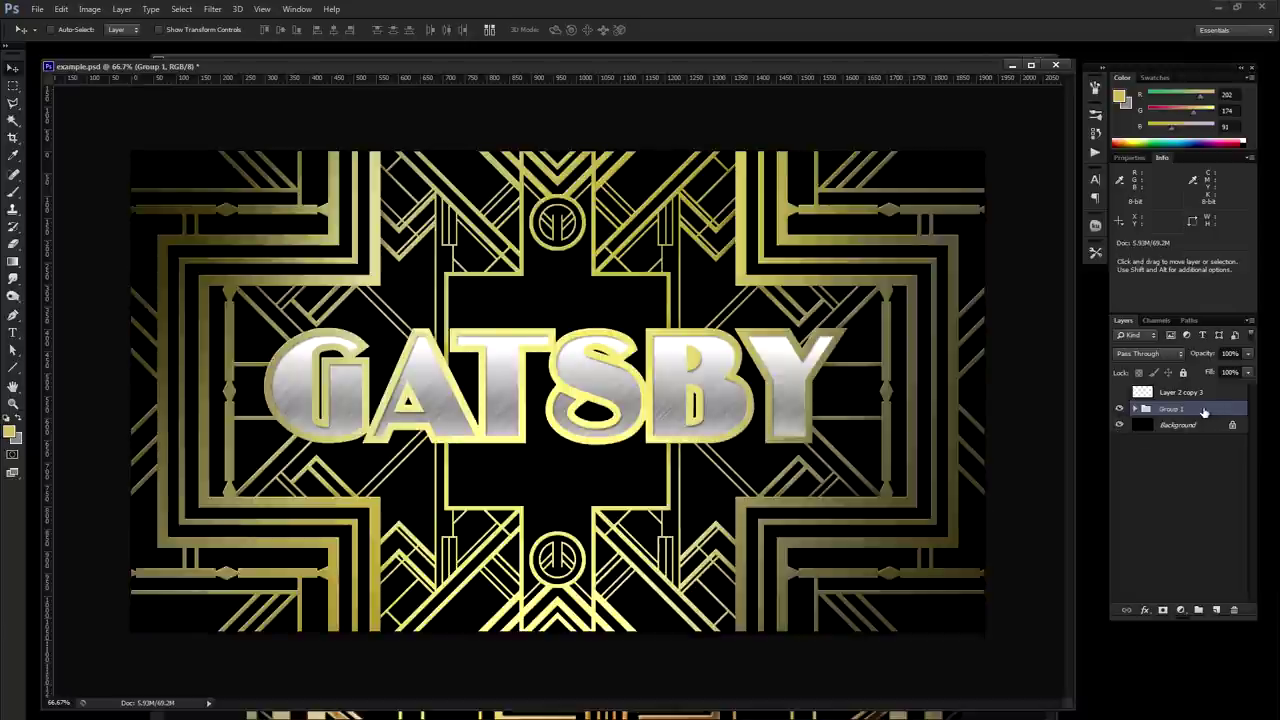
Merge a duplicate of Group 1 into a single layer and apply a Gaussian Blur of about 6.8 pixels.
key("ctrl+j")
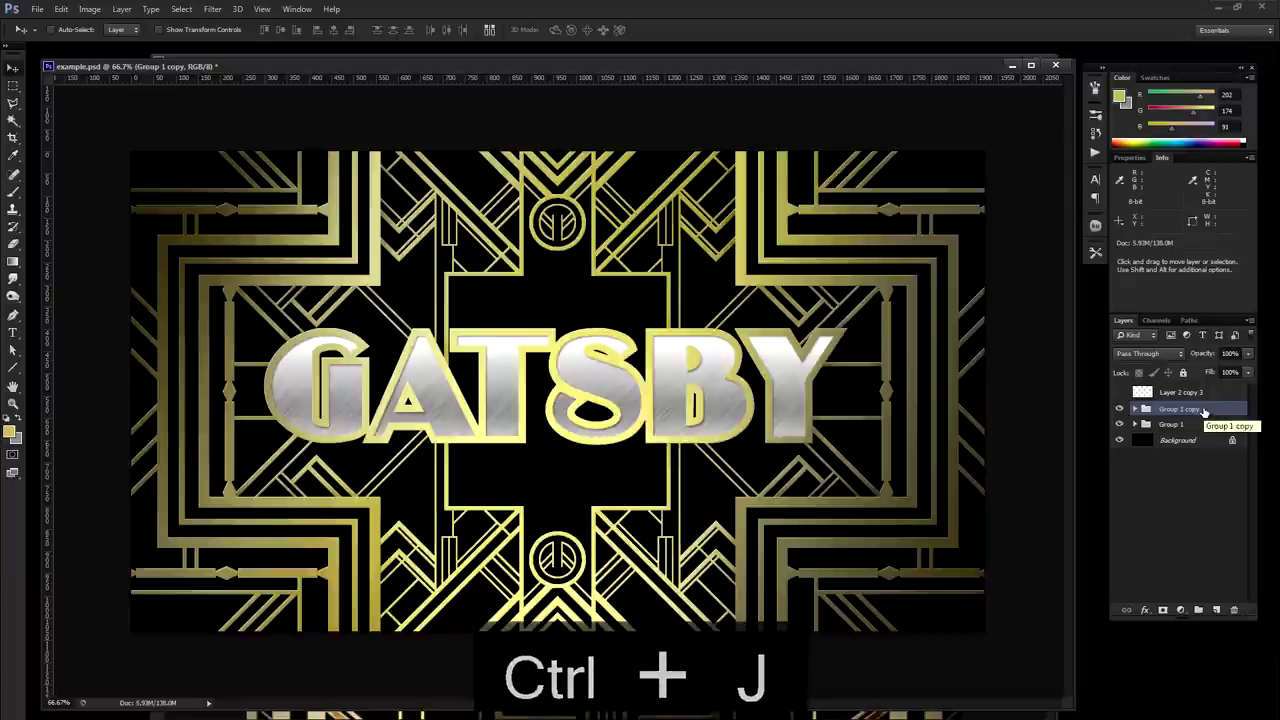
key("ctrl+e")
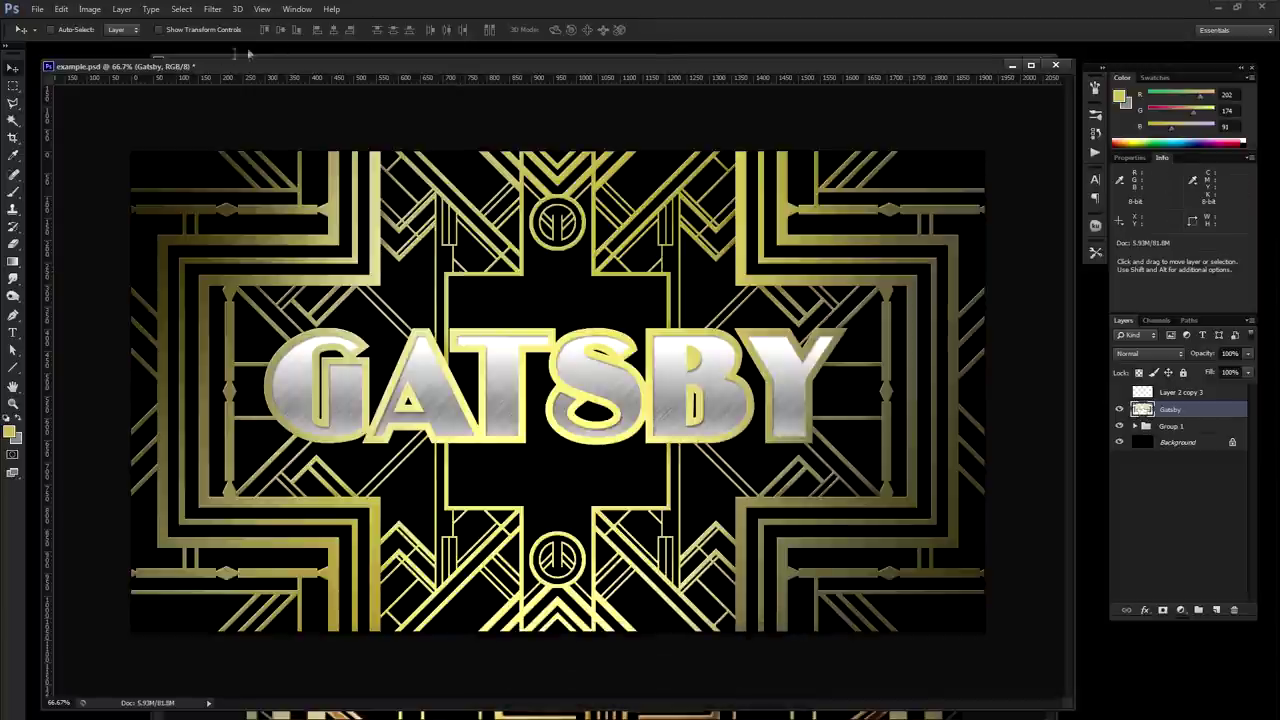
left_click(211, 9)
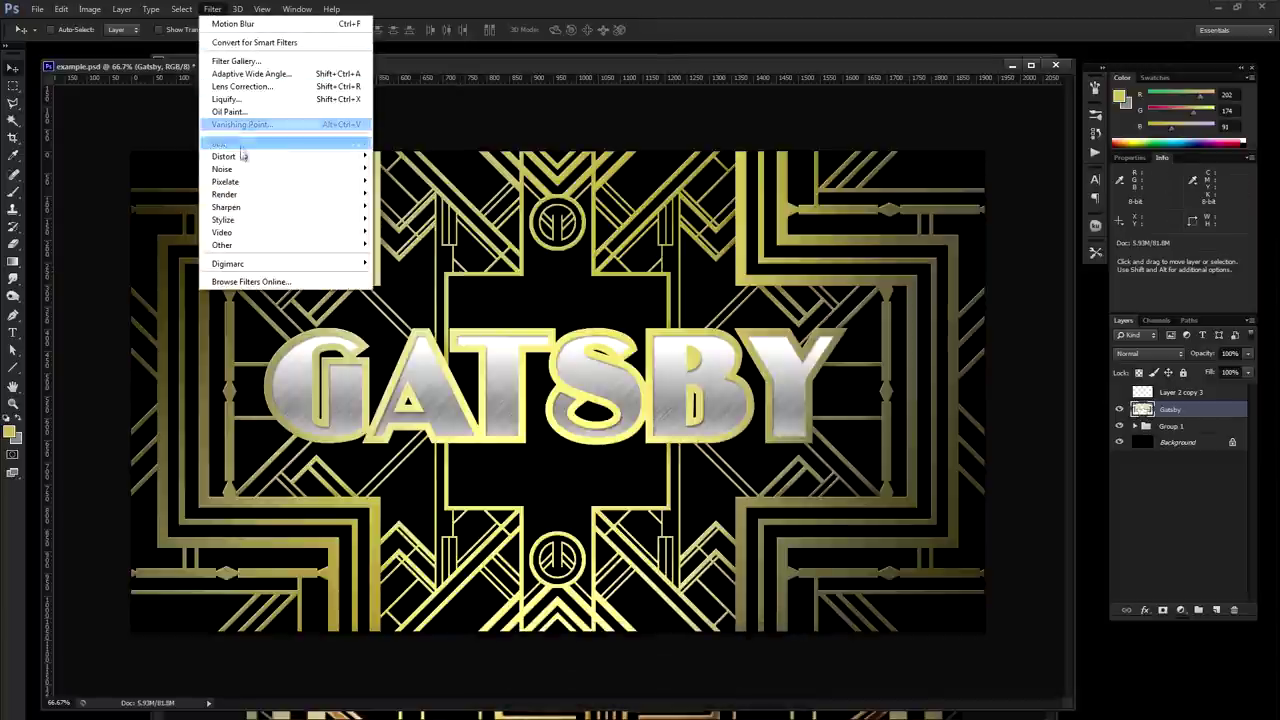
mouse_move(239, 147)
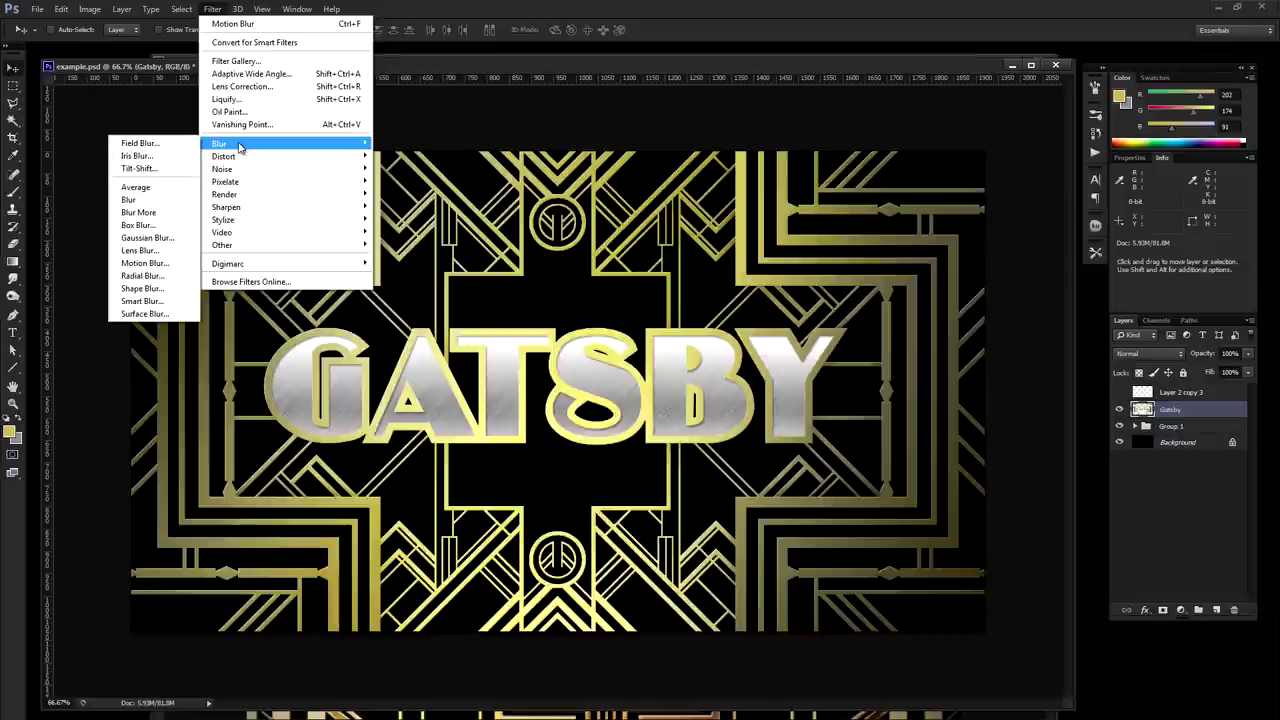
left_click(170, 237)
left_click_drag(708, 388, 703, 392)
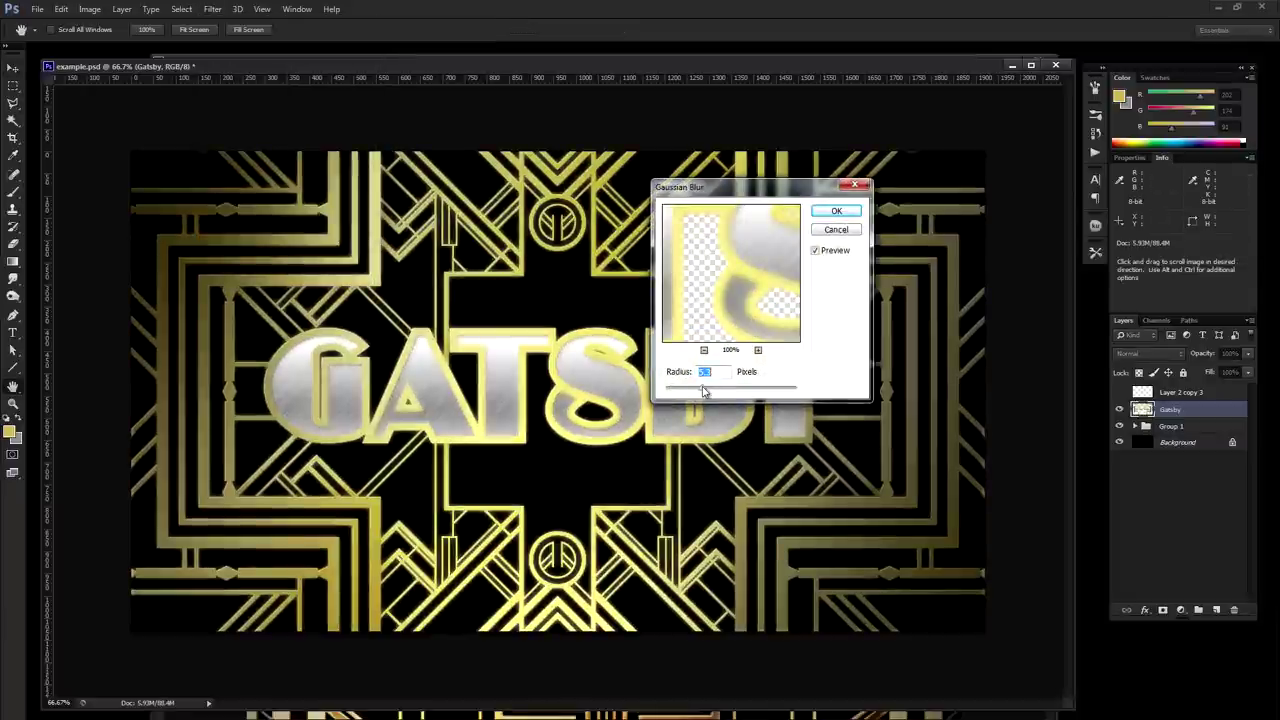
left_click_drag(703, 392, 706, 392)
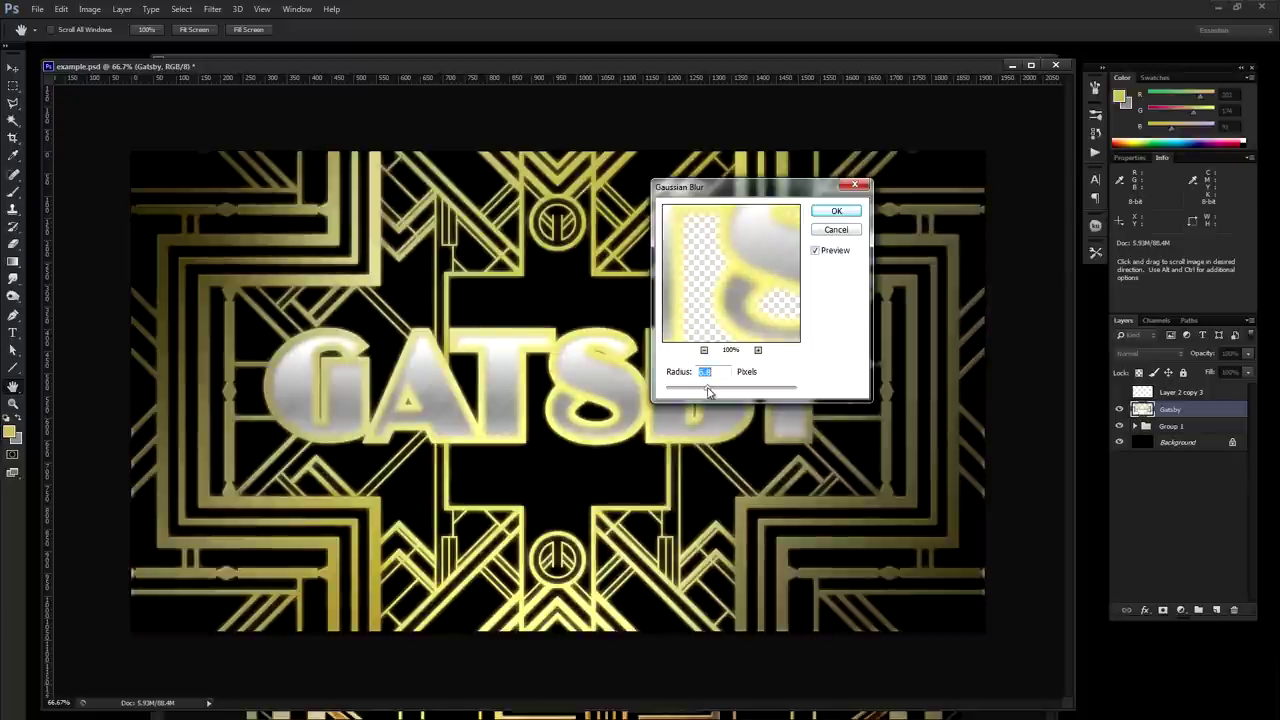
left_click(844, 218)
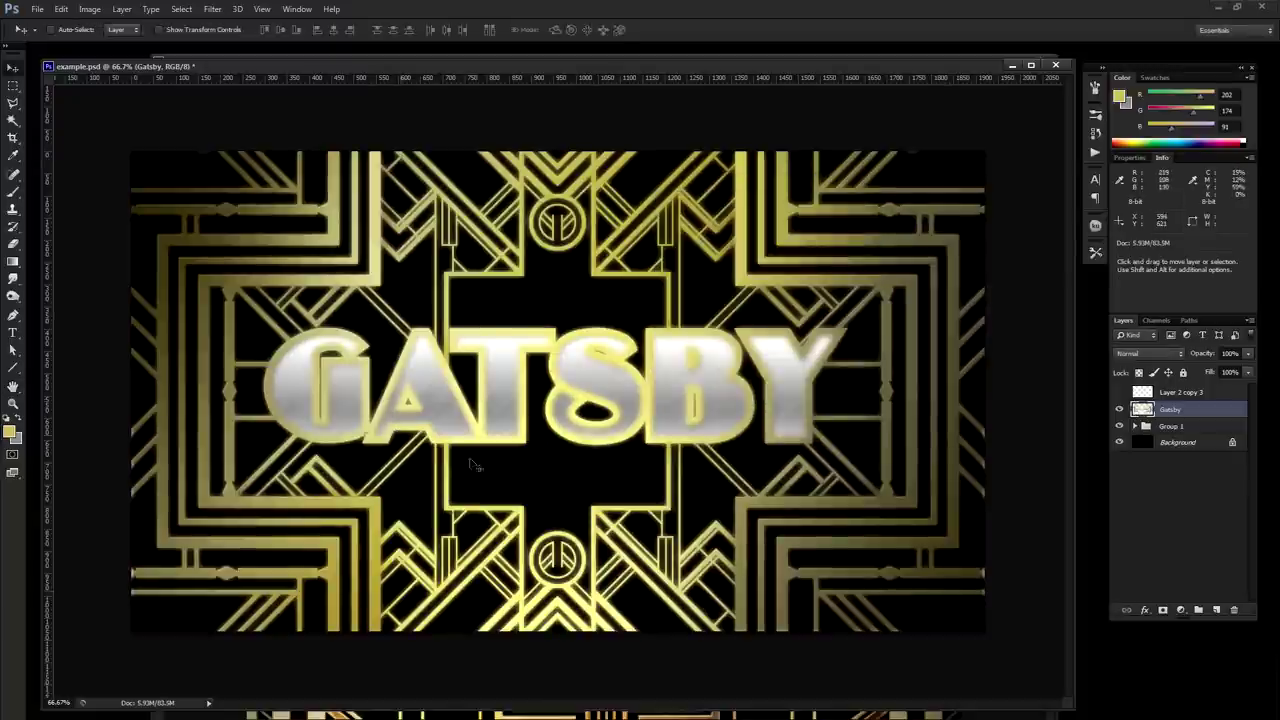
Add a layer mask to the blurred layer and paint black across the GATSBY letters with a soft brush of about 825 px.
left_click(1163, 610)
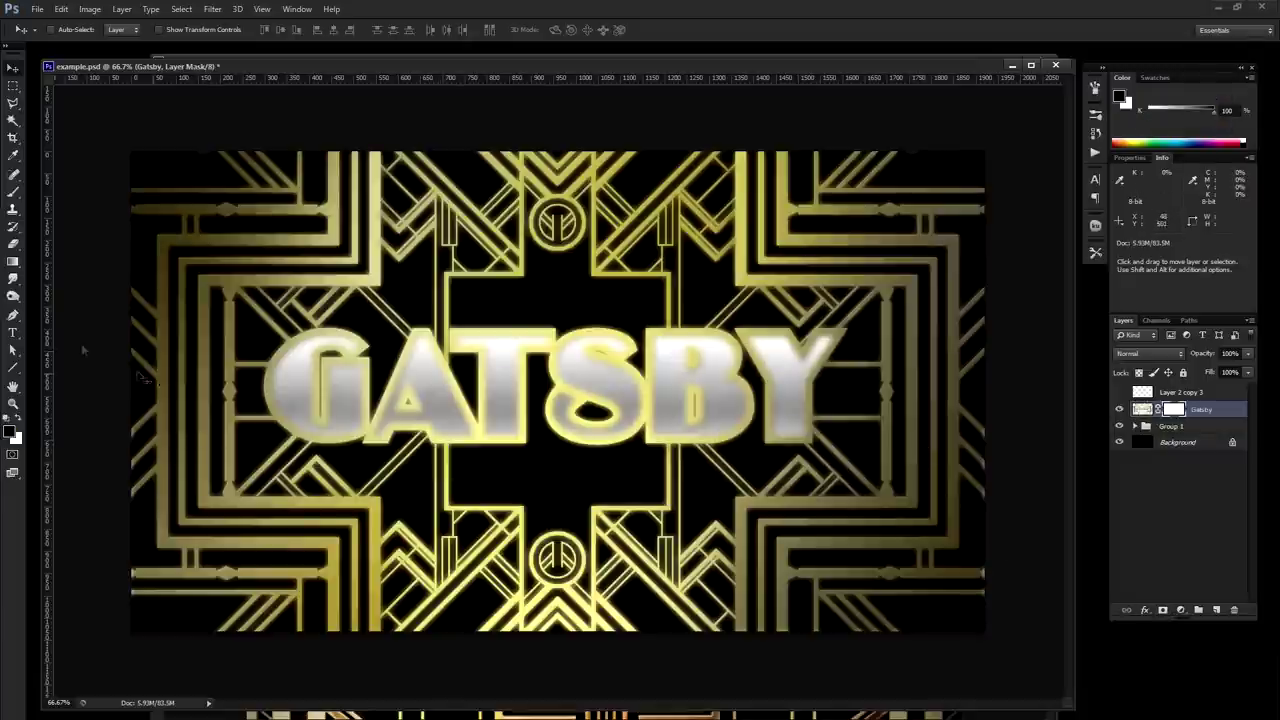
left_click(14, 192)
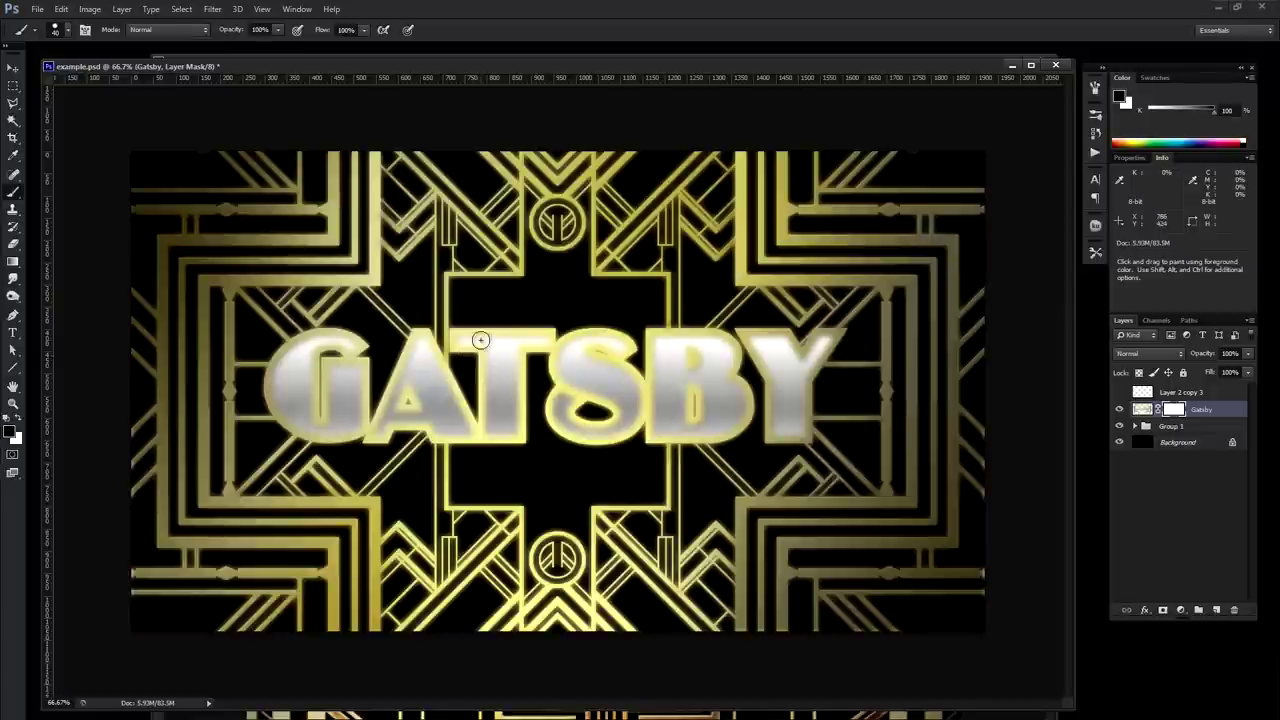
right_click(481, 339)
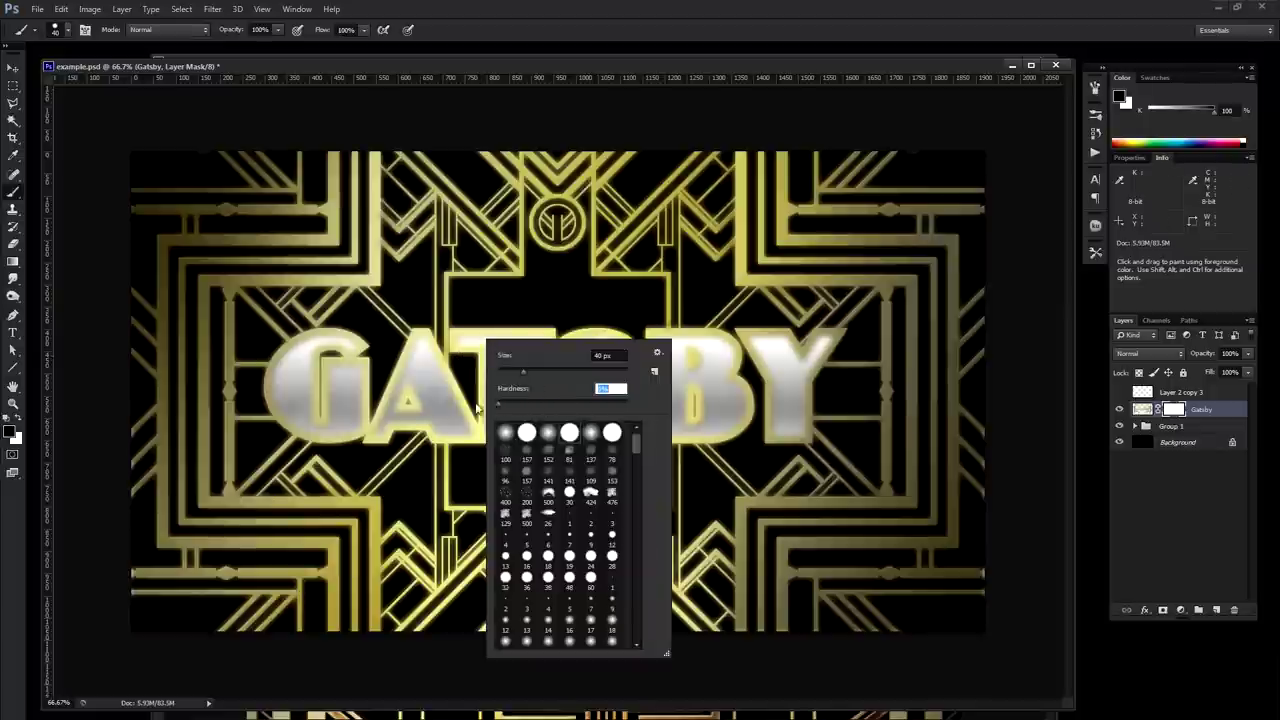
left_click_drag(549, 375, 613, 377)
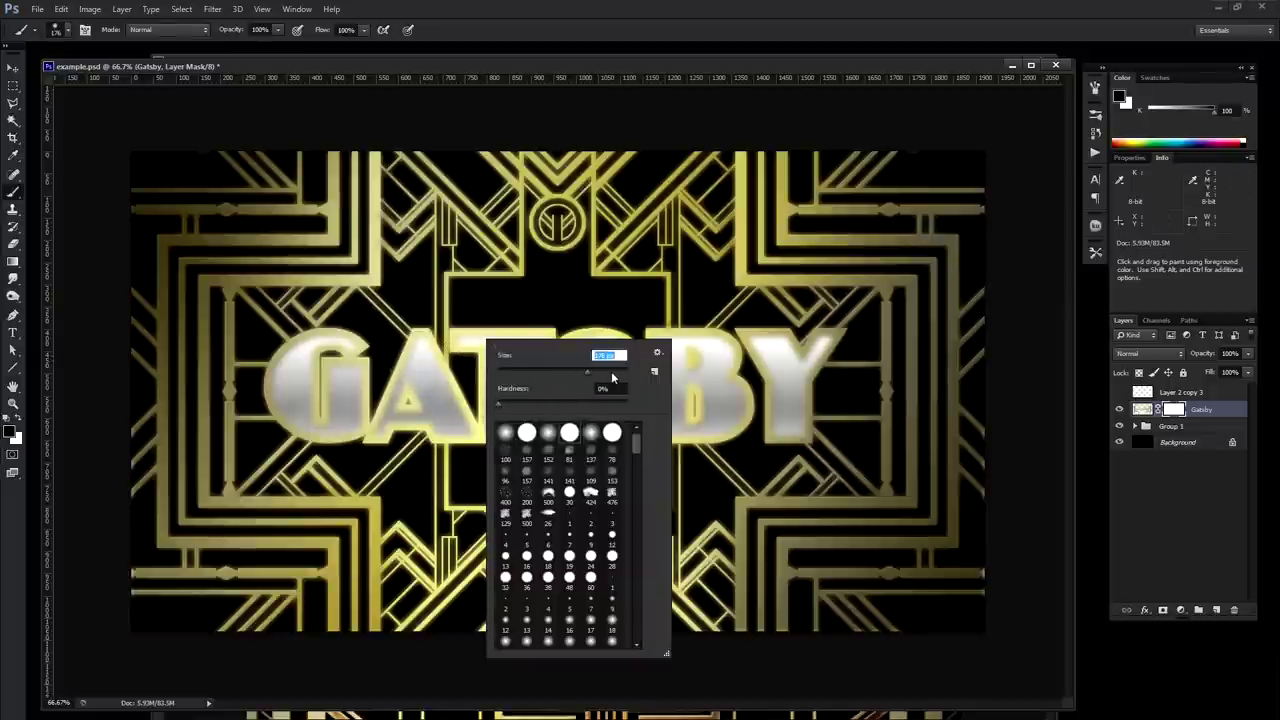
left_click_drag(613, 373, 619, 372)
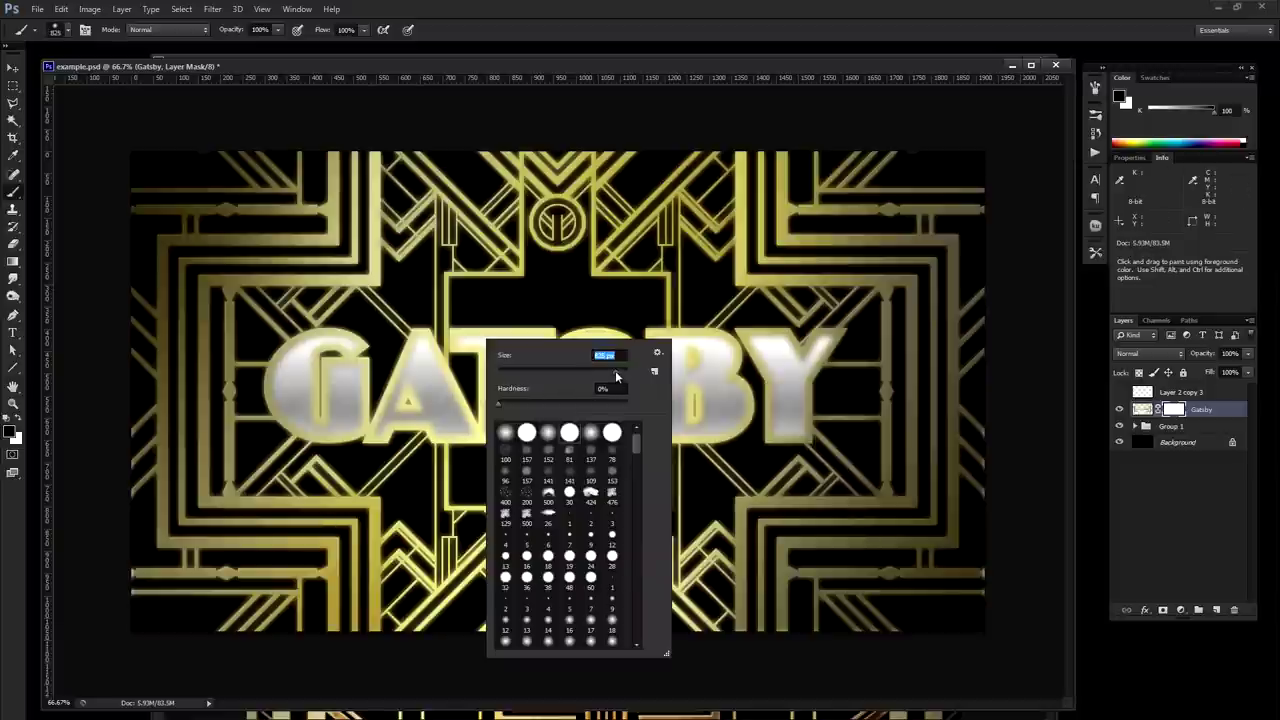
key("Return")
left_click_drag(410, 398, 936, 400)
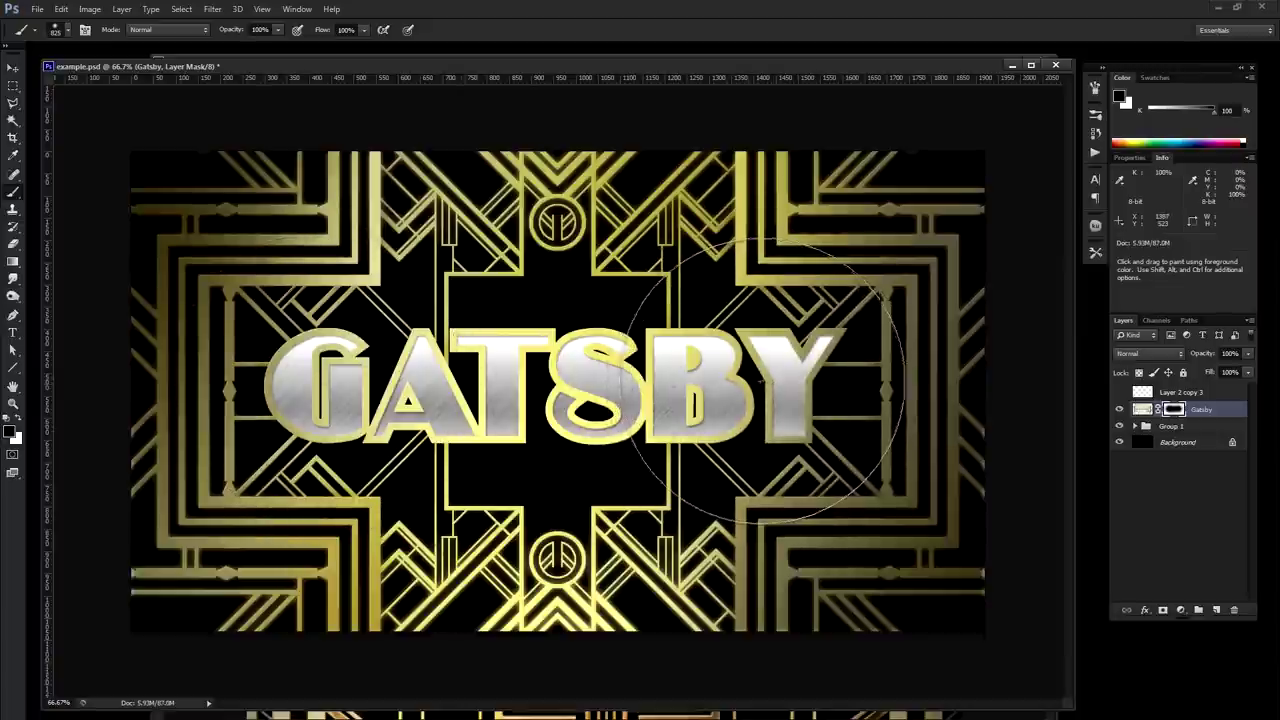
left_click(14, 68)
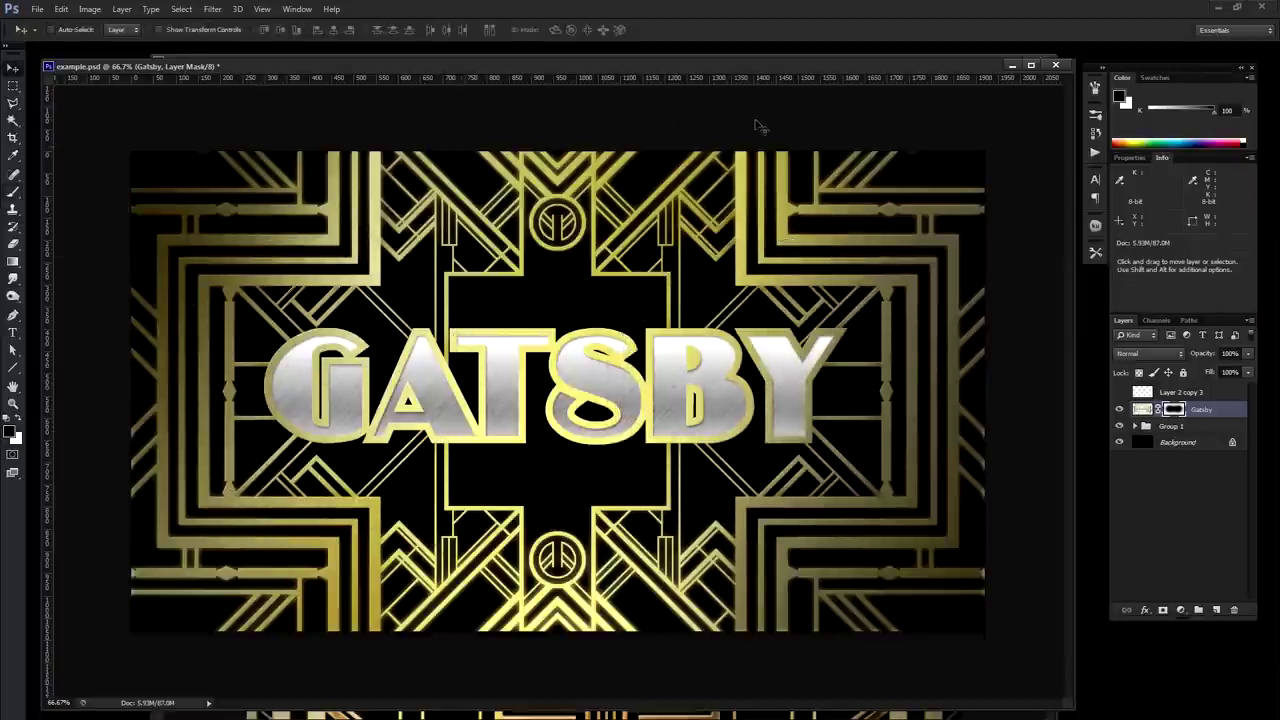
Save example.psd with the masked blur layer in place.
key("ctrl+s")
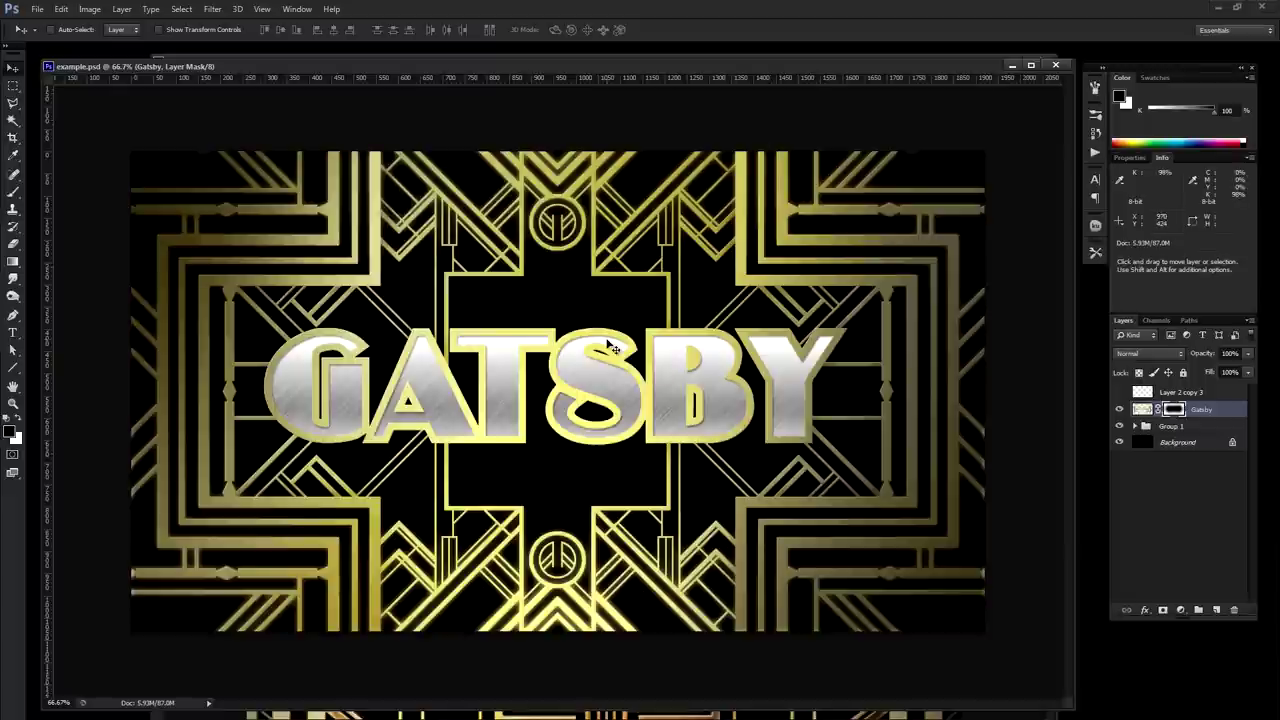
left_click(13, 403)
key("v")
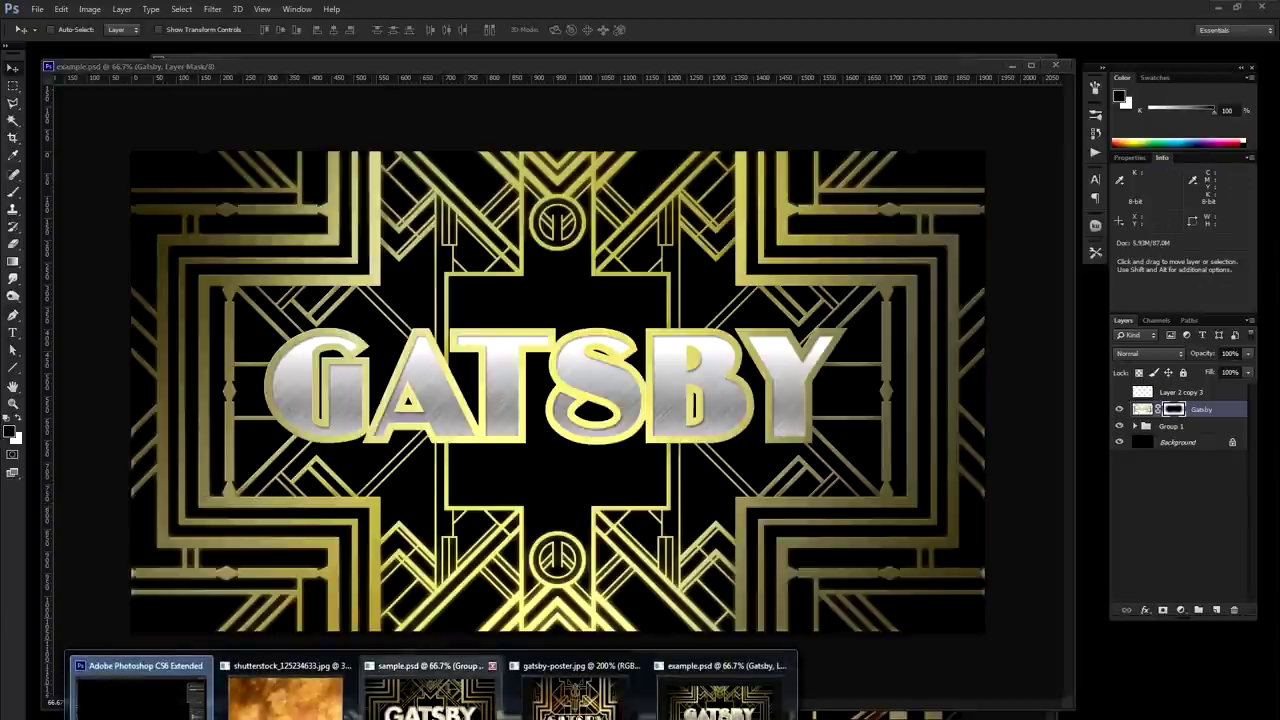
Bring up sample.psd to examine the reference GATSBY artwork, and minimize it to return to example.psd.
left_click(714, 682)
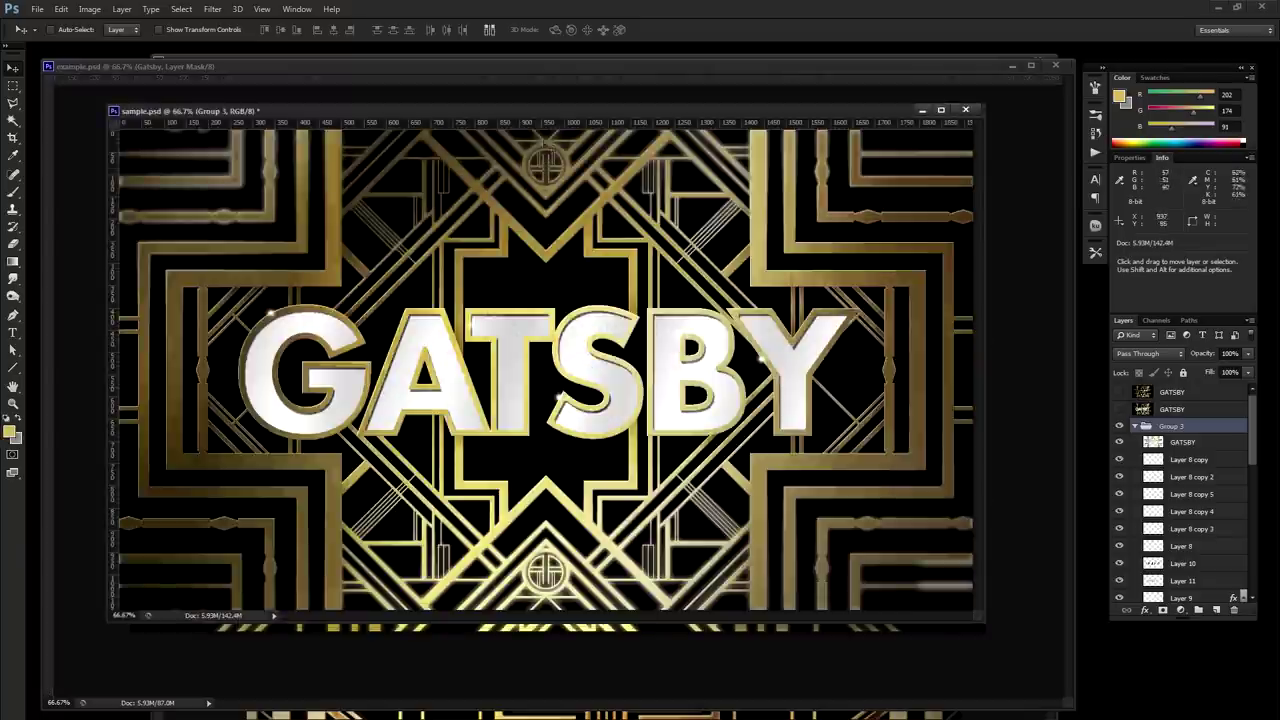
left_click_drag(549, 114, 699, 160)
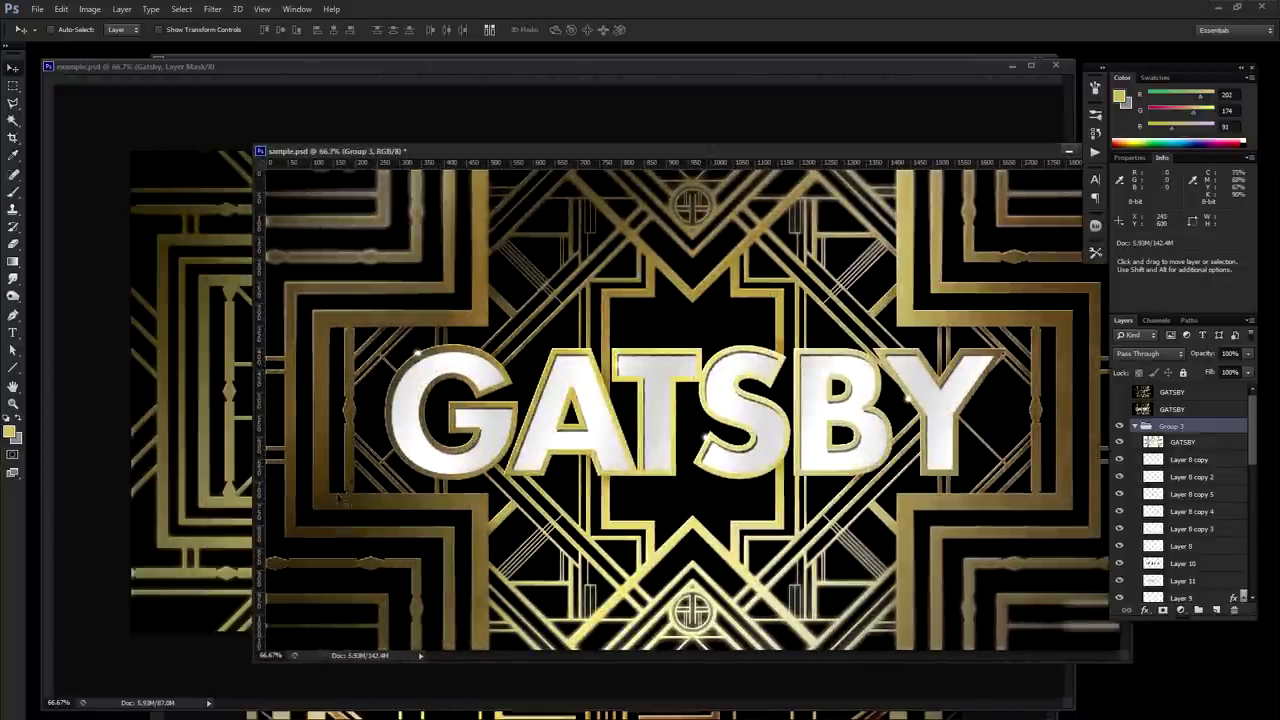
mouse_move(797, 152)
left_mouse_down()
mouse_move(716, 300)
mouse_move(690, 320)
mouse_move(790, 158)
left_mouse_up()
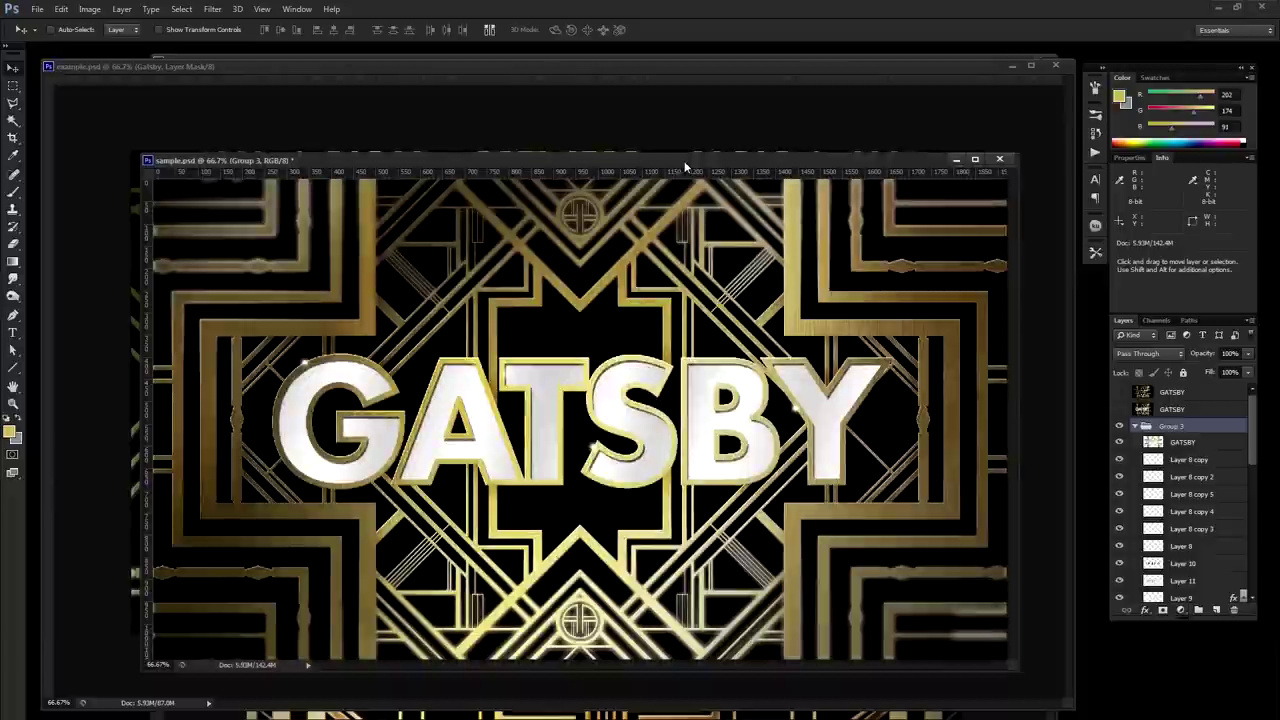
left_click(956, 160)
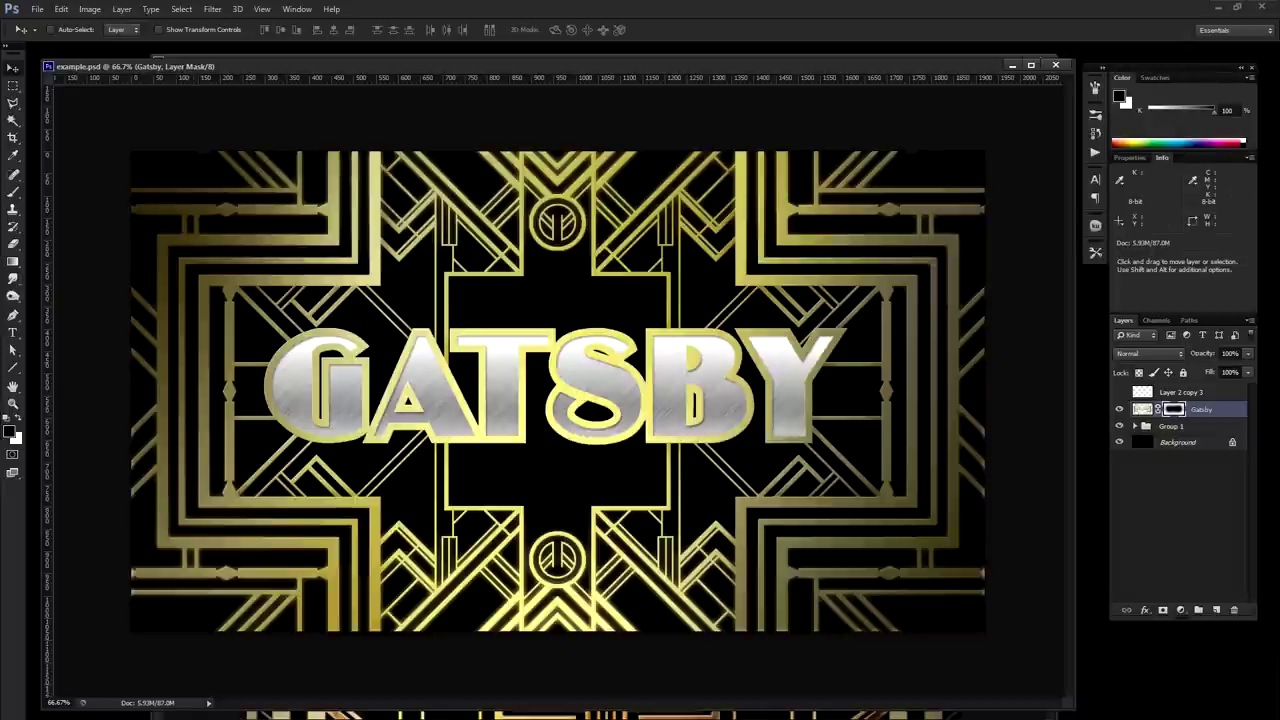
Copy the entire scratched gold texture from shutterstock_125234633.jpg and paste it into example.psd above the masked Gatsby layer.
left_click(286, 690)
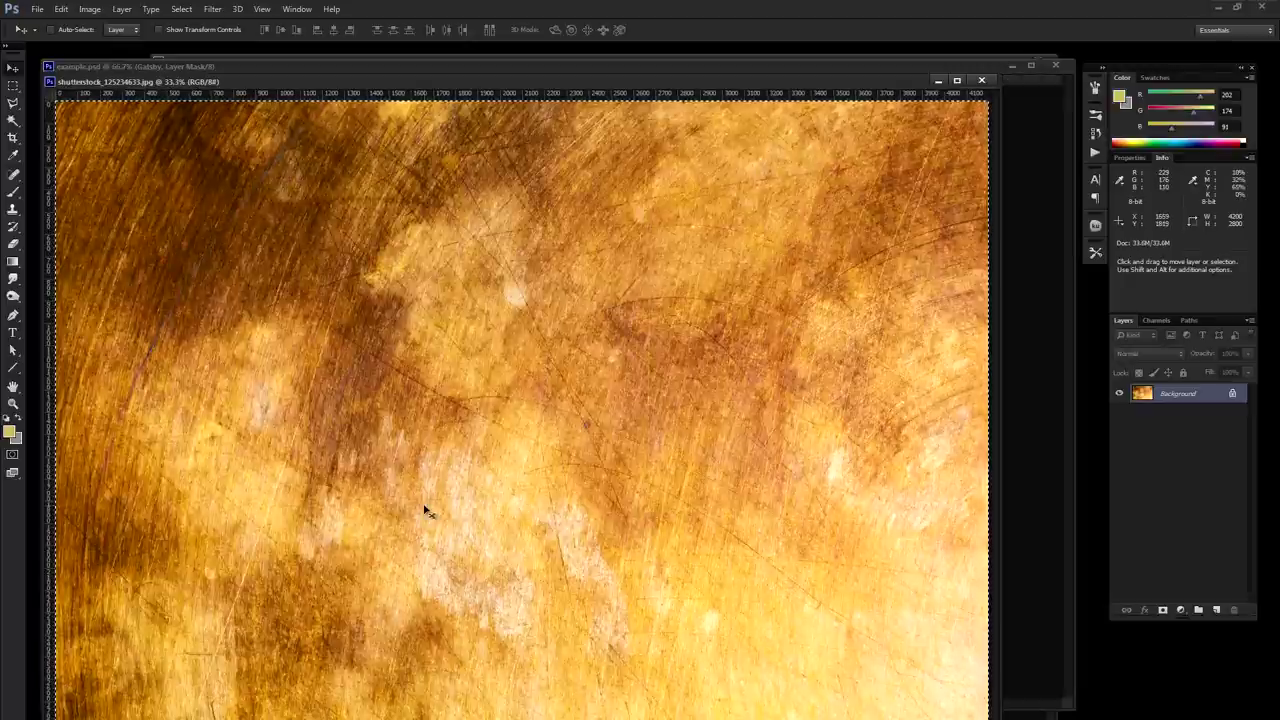
key("ctrl+c")
left_click(938, 80)
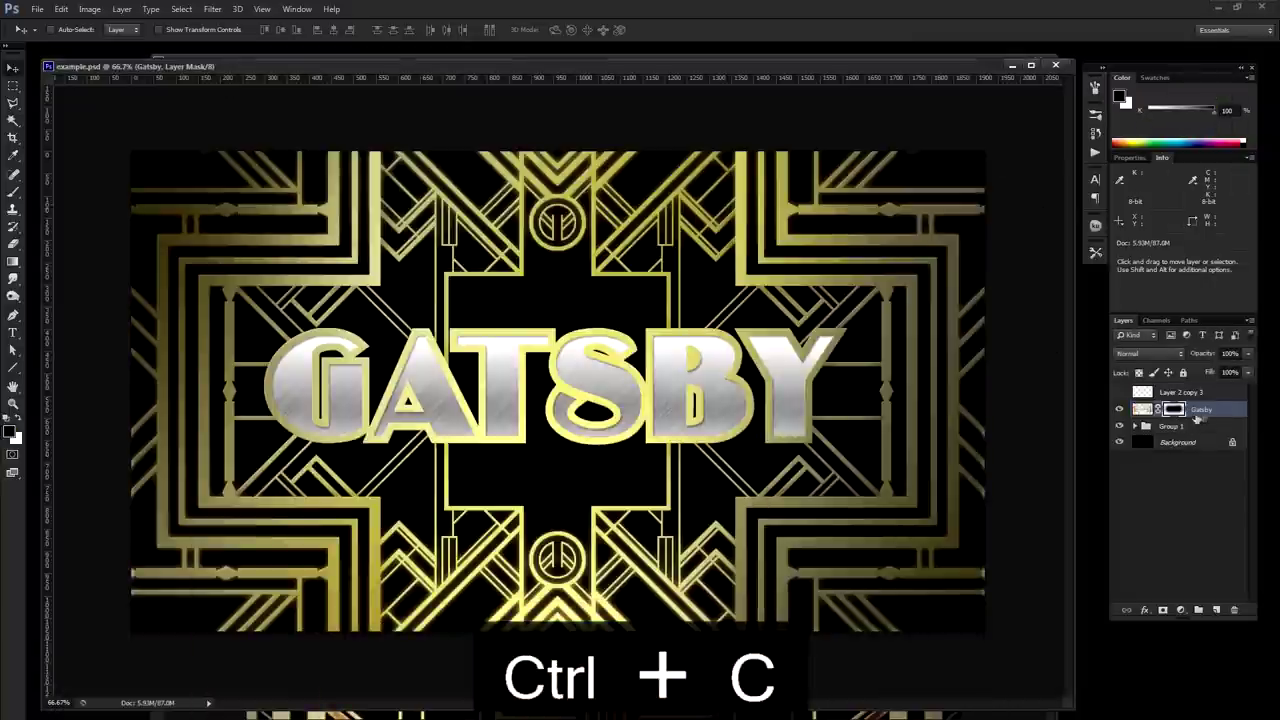
key("ctrl+v")
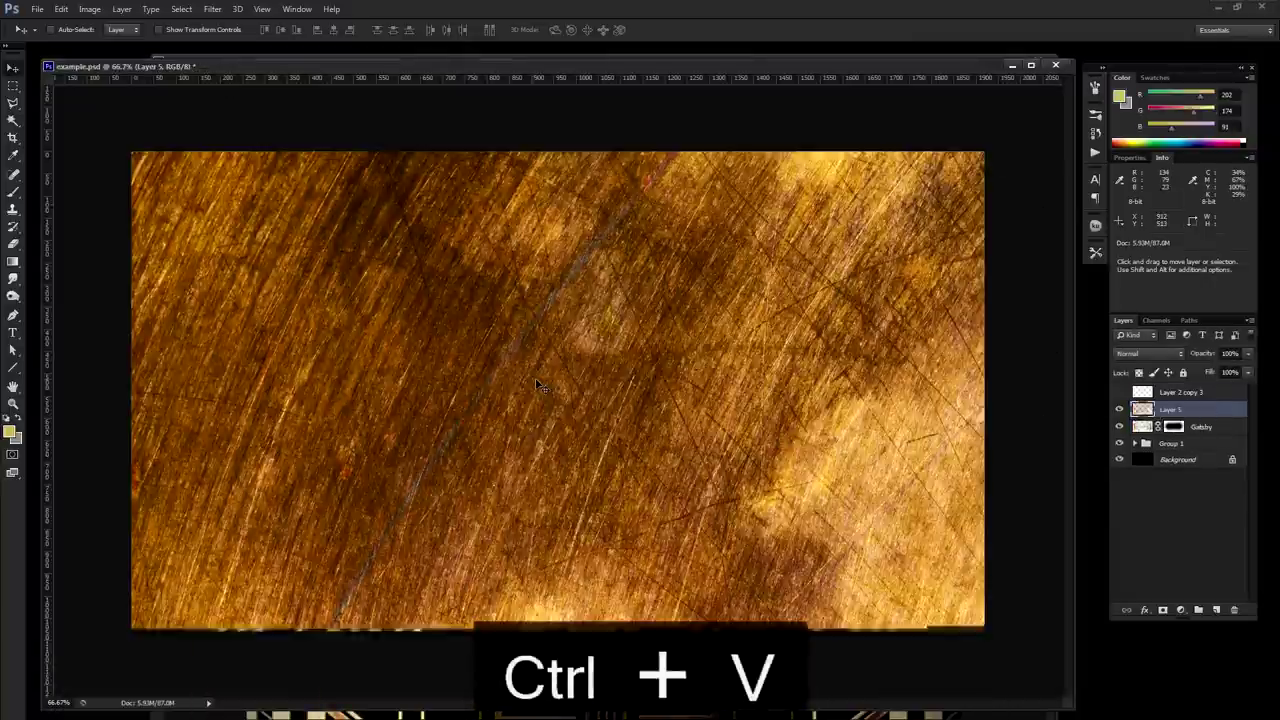
Scale the pasted gold texture down with Free Transform and position it to cover the whole canvas.
key("ctrl+t")
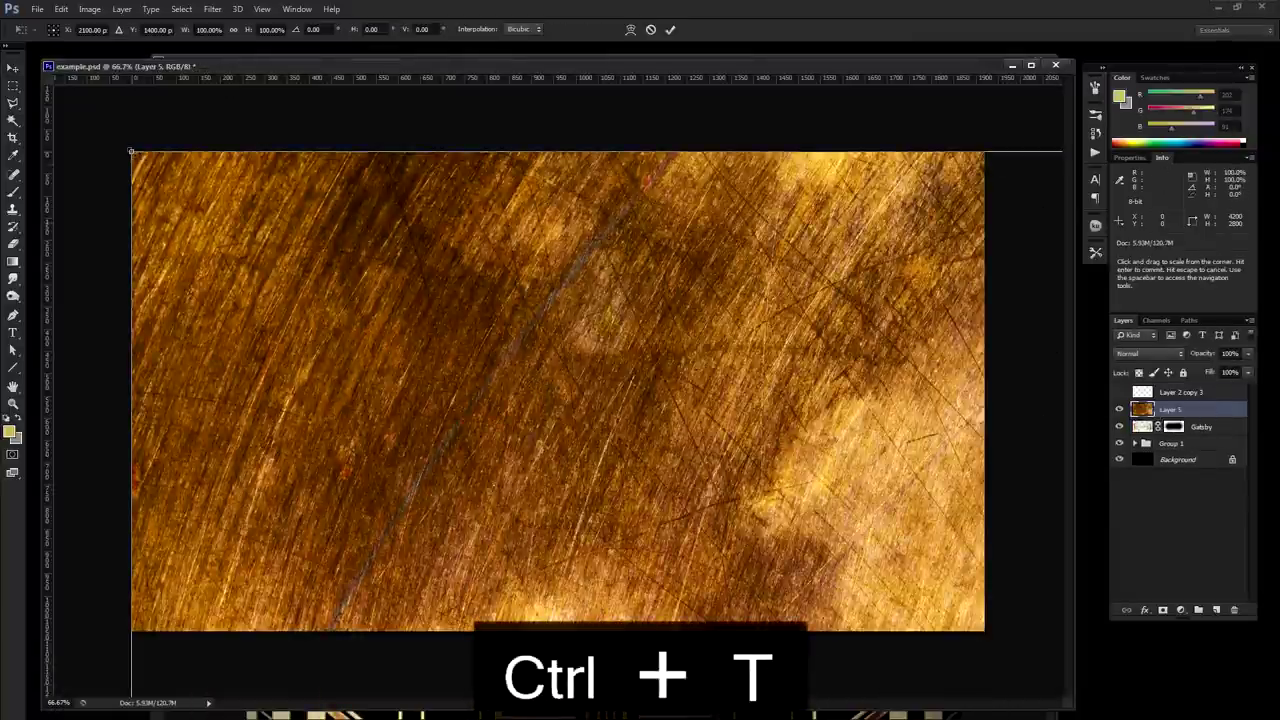
left_click_drag(130, 152, 551, 434)
left_click_drag(743, 446, 297, 146)
left_click_drag(103, 136, 319, 288)
left_click_drag(448, 353, 251, 192)
left_click_drag(710, 525, 1008, 677)
left_click_drag(818, 512, 811, 471)
key("Return")
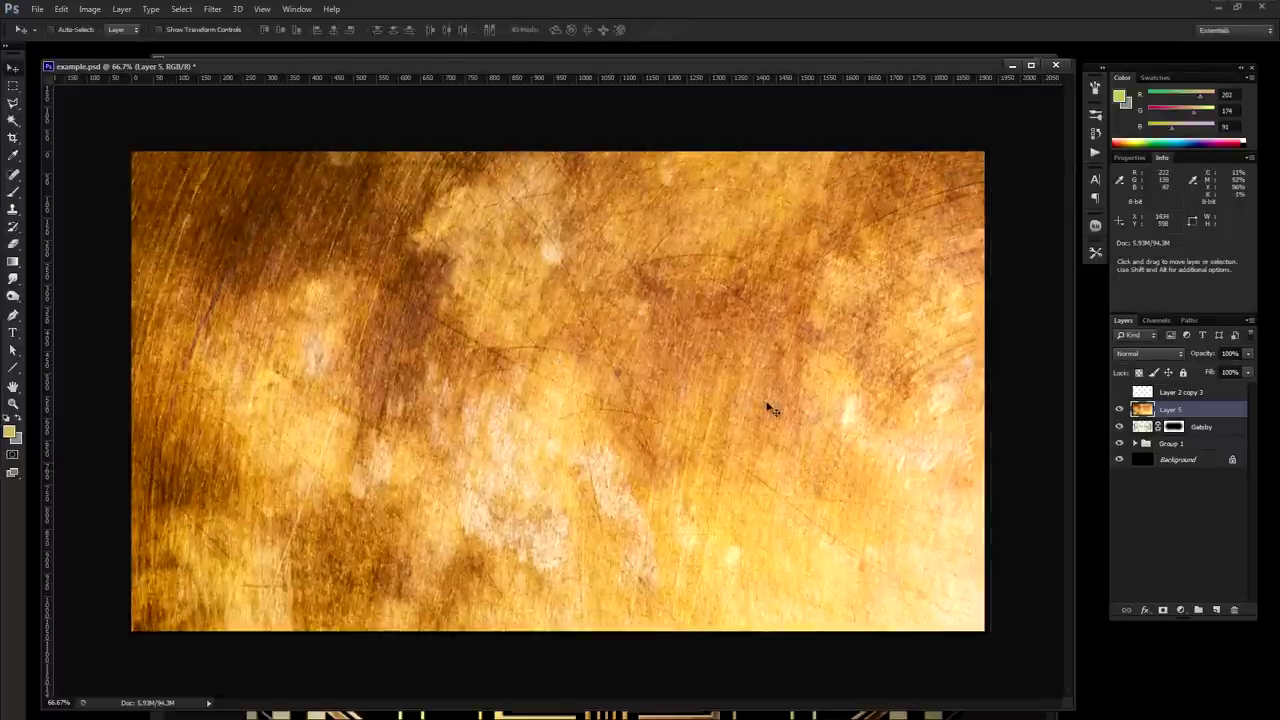
Set the gold texture layer's blend mode to Overlay and its opacity to 32%.
left_click(1138, 355)
left_click(1158, 530)
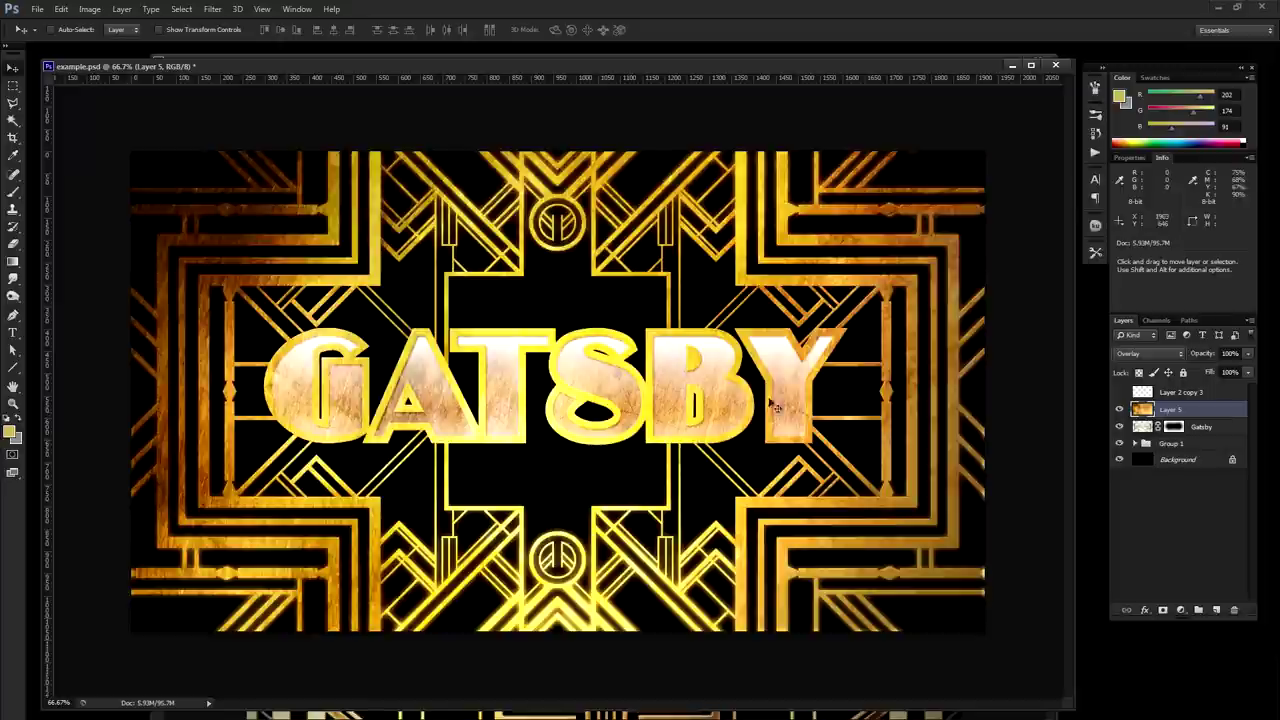
left_click(1247, 356)
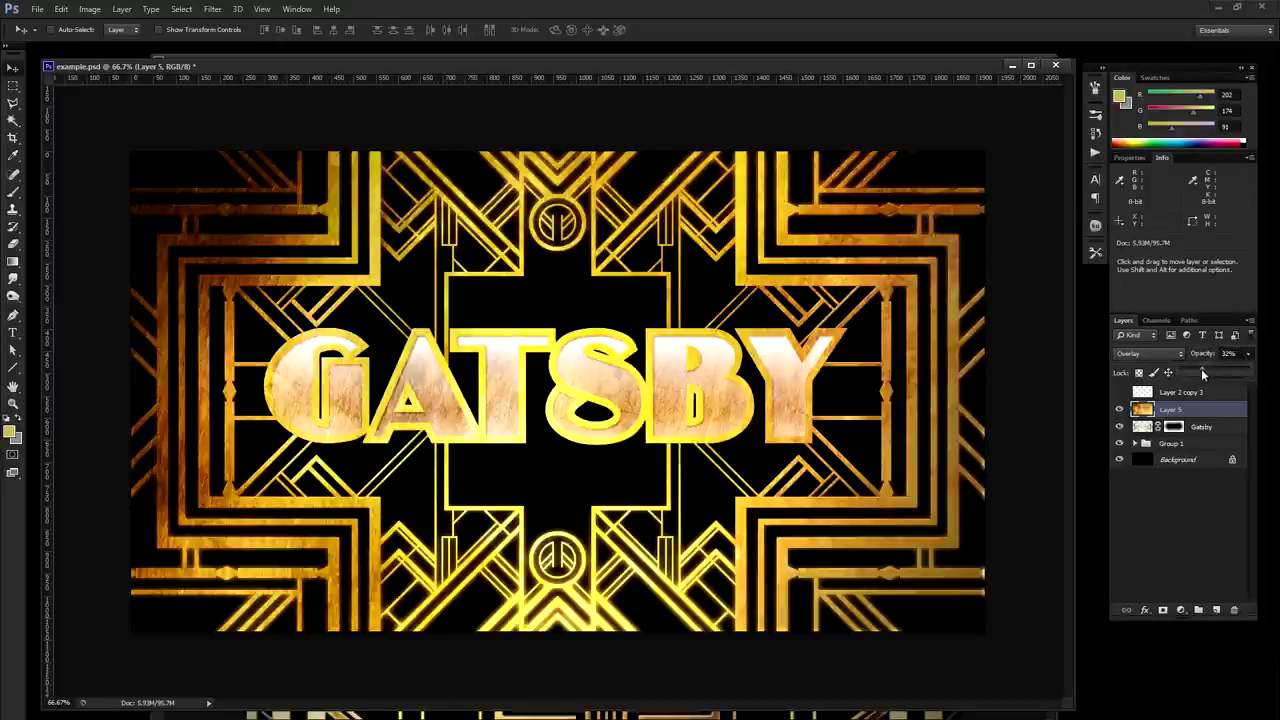
left_click_drag(1202, 371, 1201, 371)
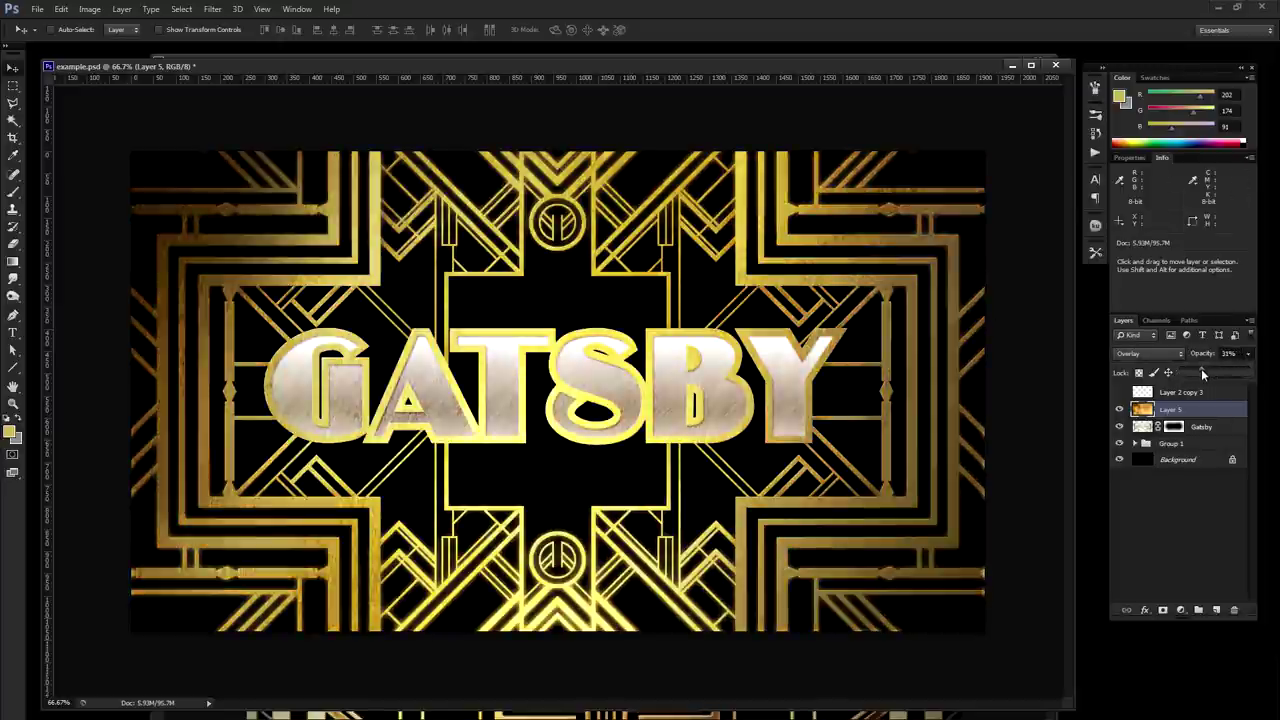
left_click_drag(1201, 368, 1202, 369)
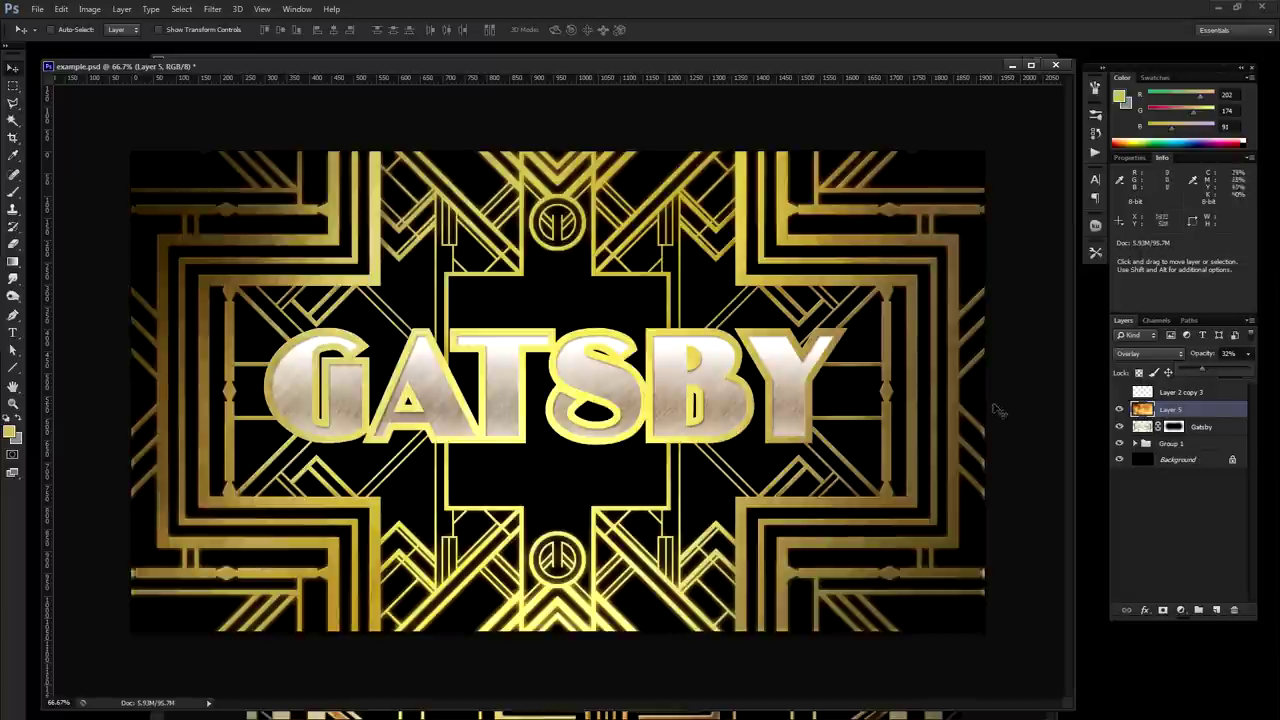
Expand Group 1 and load the silver letter shapes as a selection from Layer 3's mask, keeping Layer 5 active.
left_click(1192, 414)
left_click(1133, 447)
scroll(1138, 564, "down", 3)
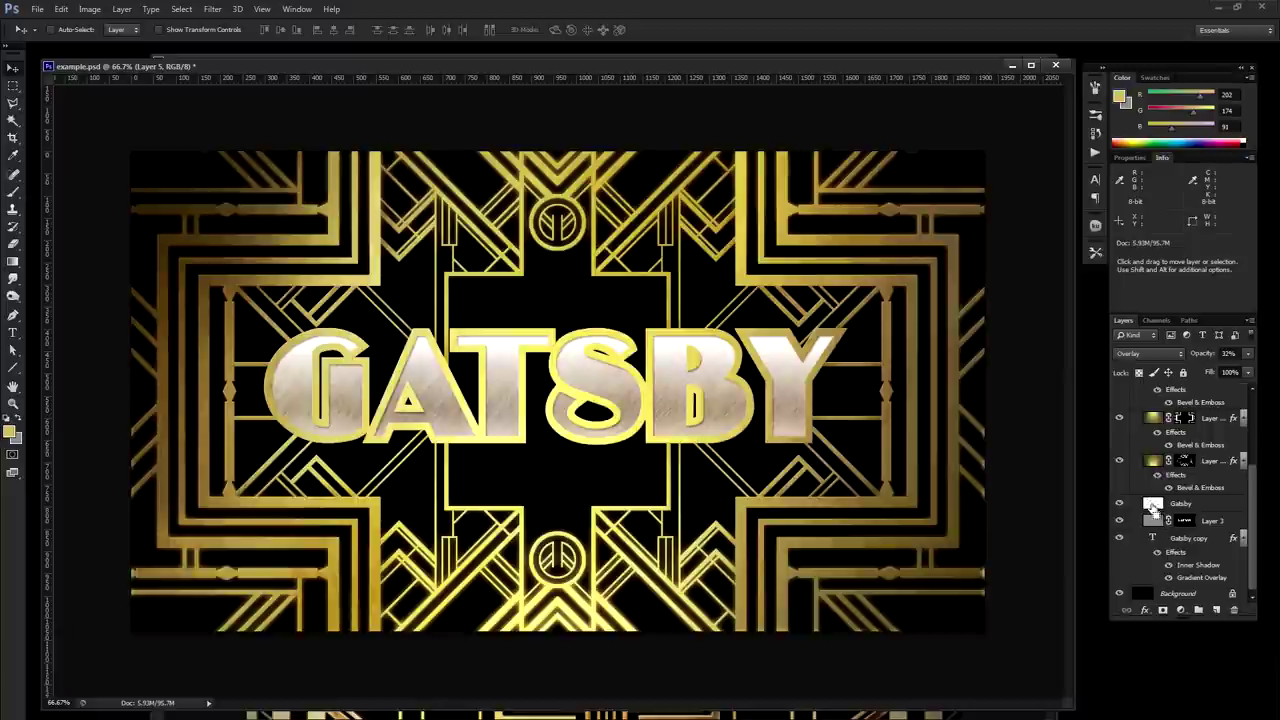
left_click(1152, 504, "ctrl")
key("ctrl+d")
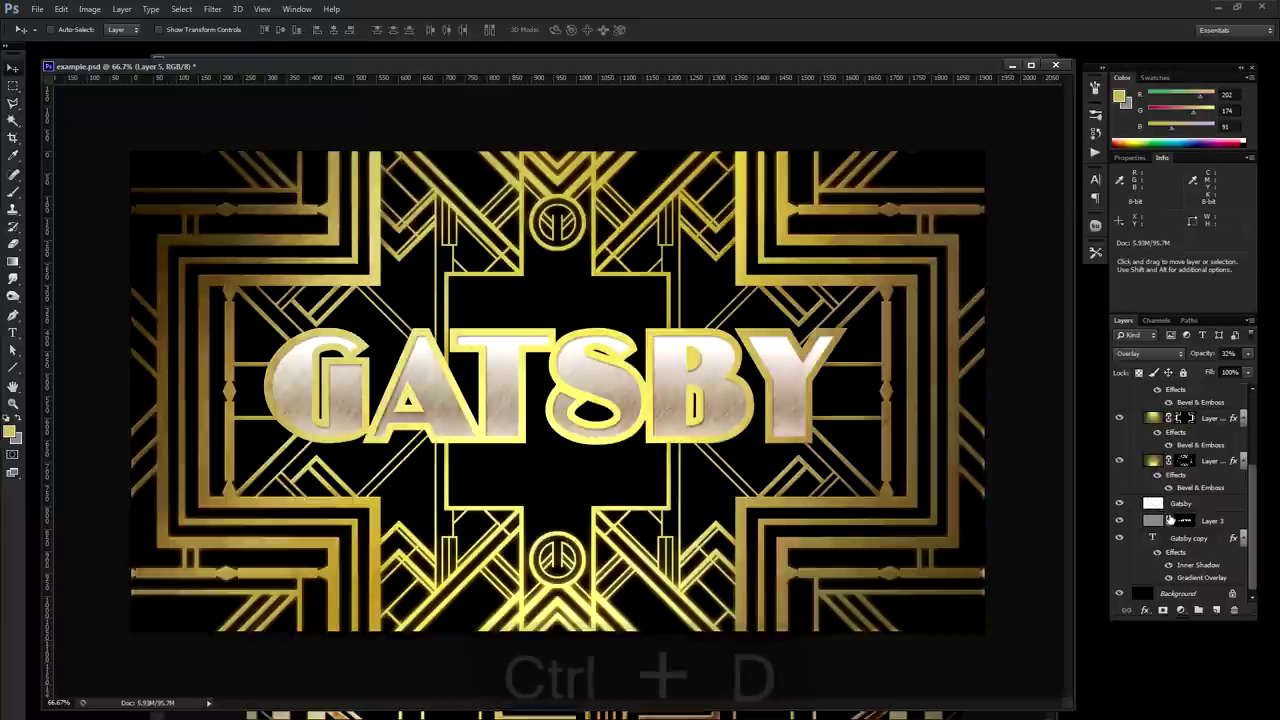
left_click(1170, 519, "ctrl")
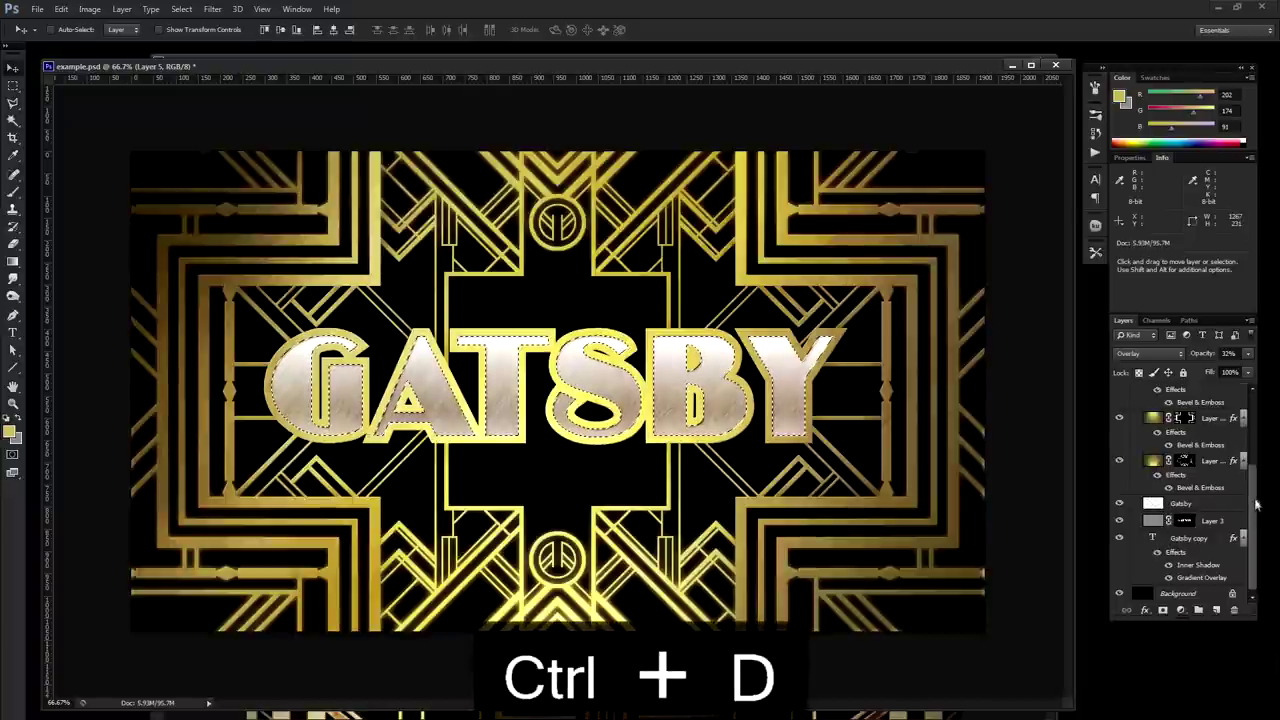
Invert the letter selection, add it as a layer mask on Layer 5 to keep the texture off the silver letters, and save the document.
scroll(1256, 505, "up", 5)
left_click(181, 9)
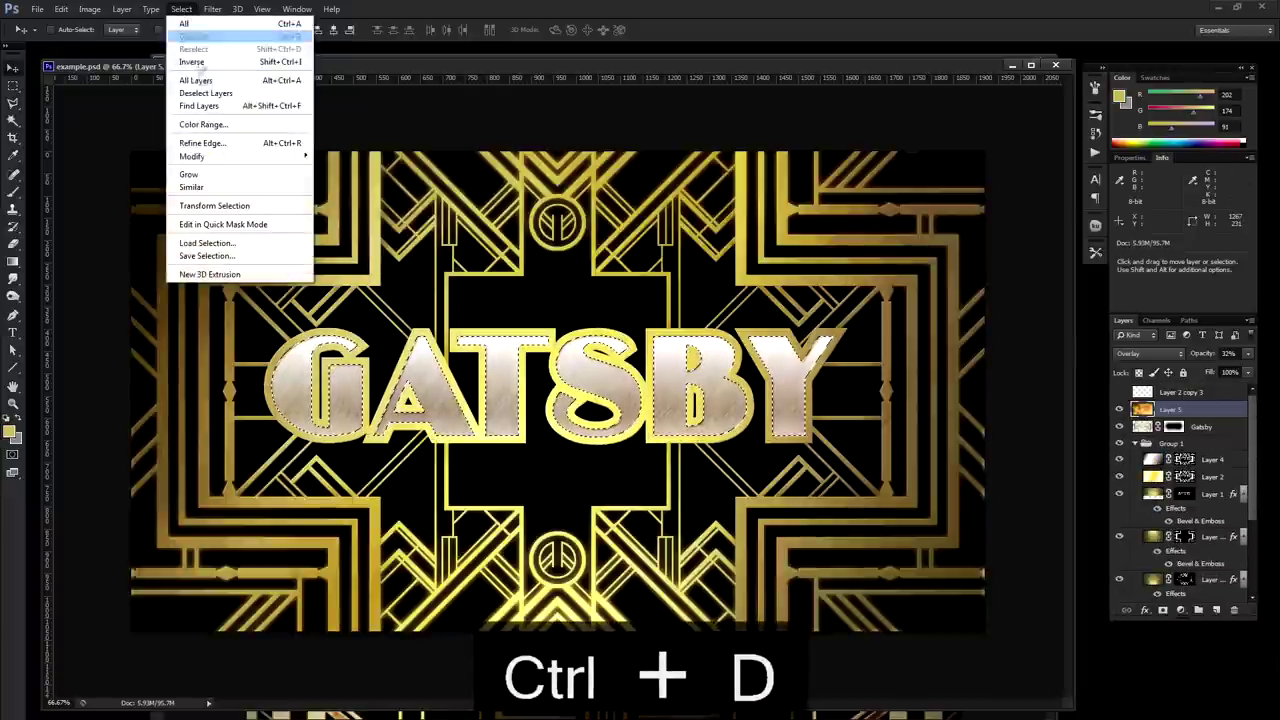
left_click(192, 62)
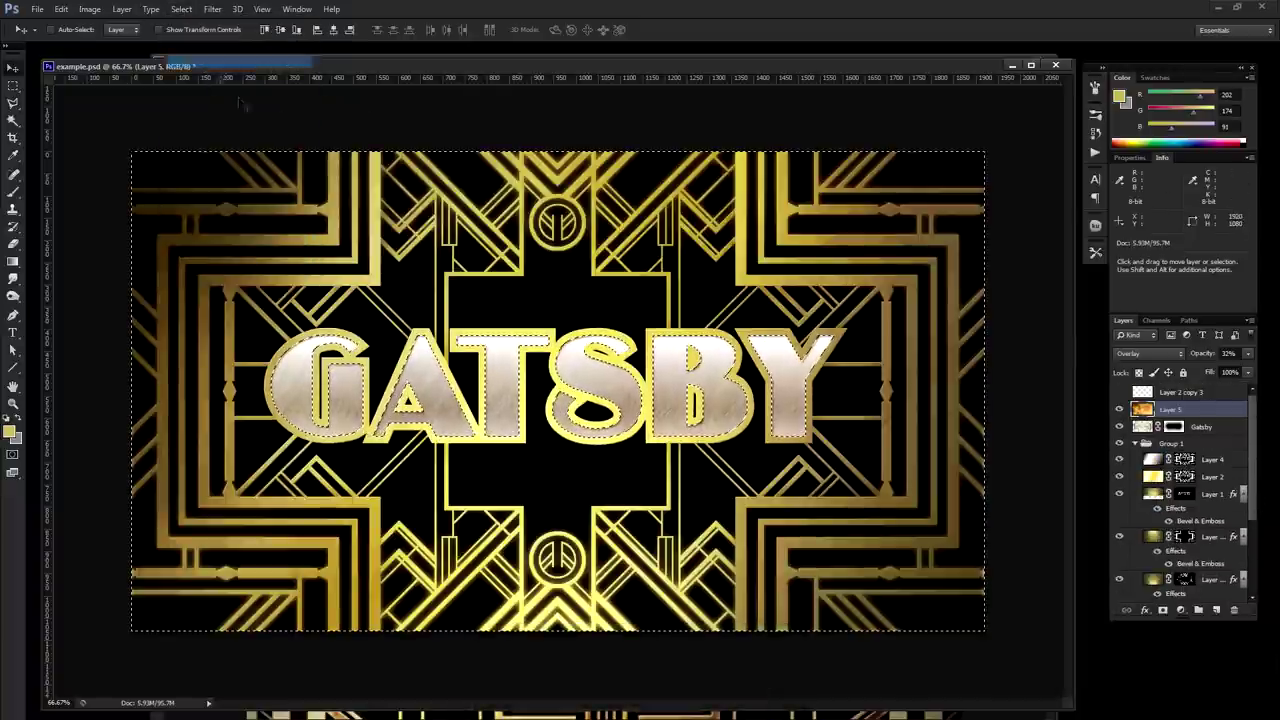
left_click(1181, 609)
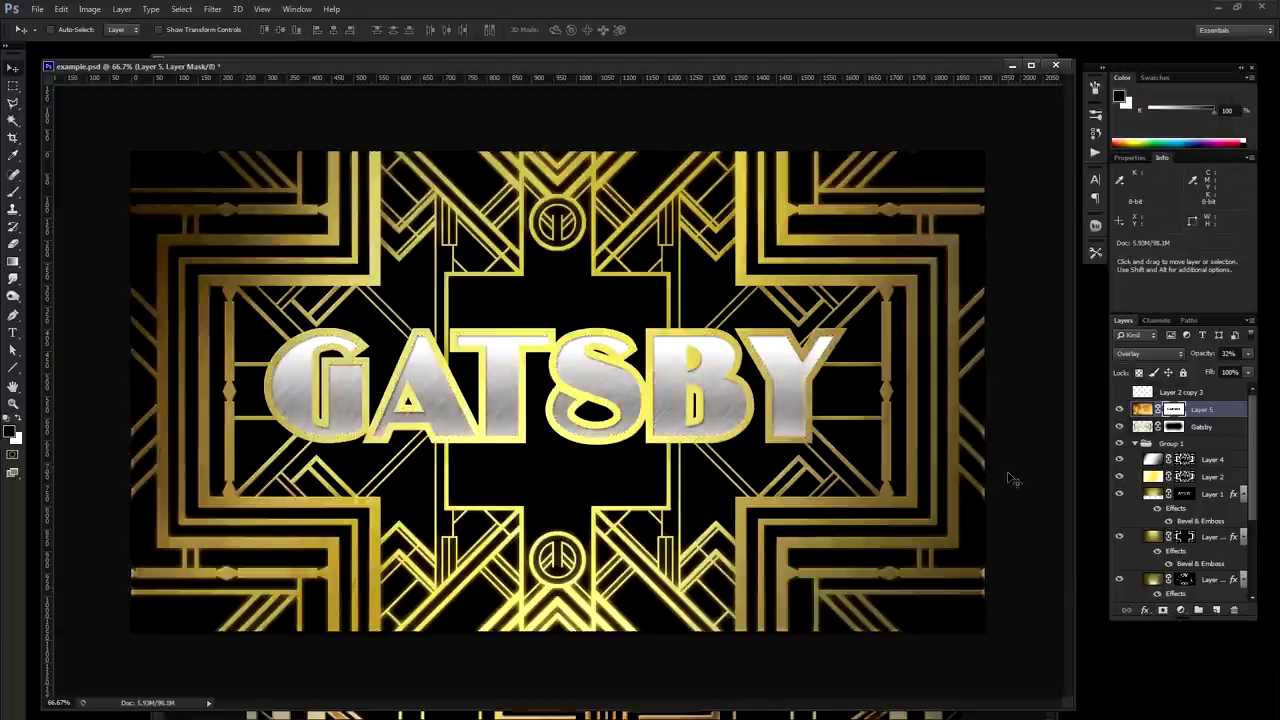
key("ctrl+s")
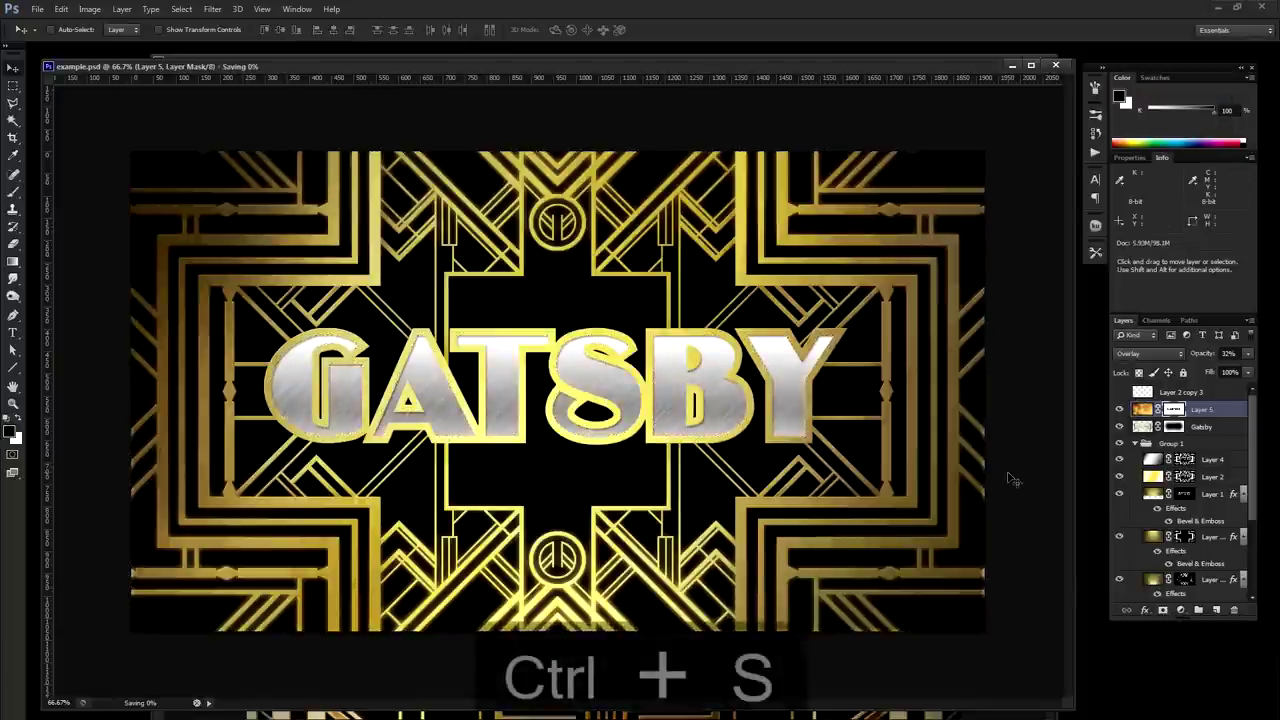